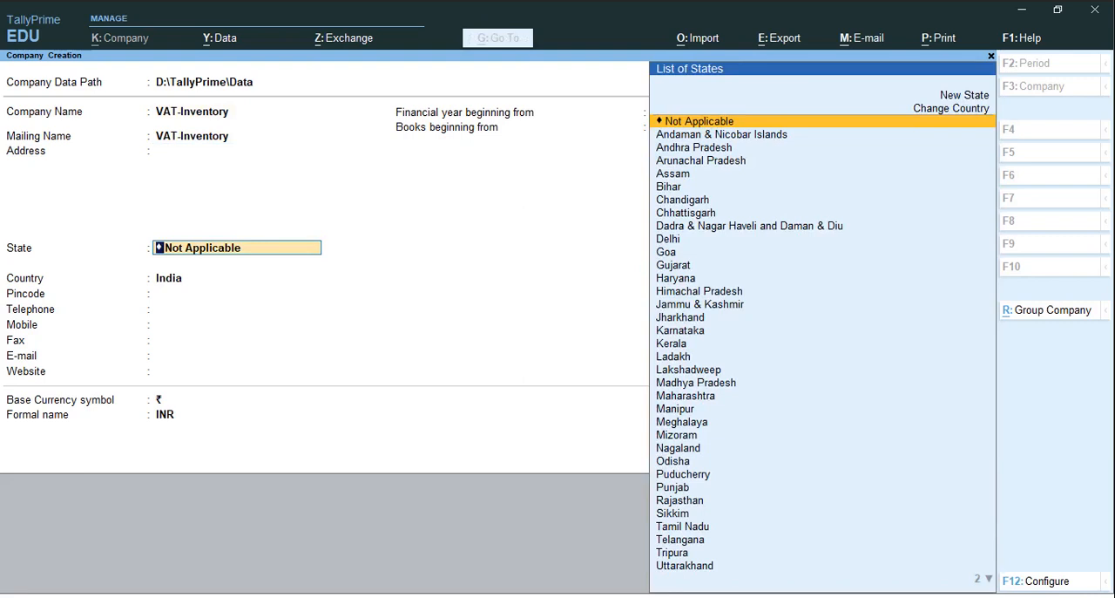
Set the company's state to Kerala and save the new VAT-Inventory company
text(Ker)
key(Return)
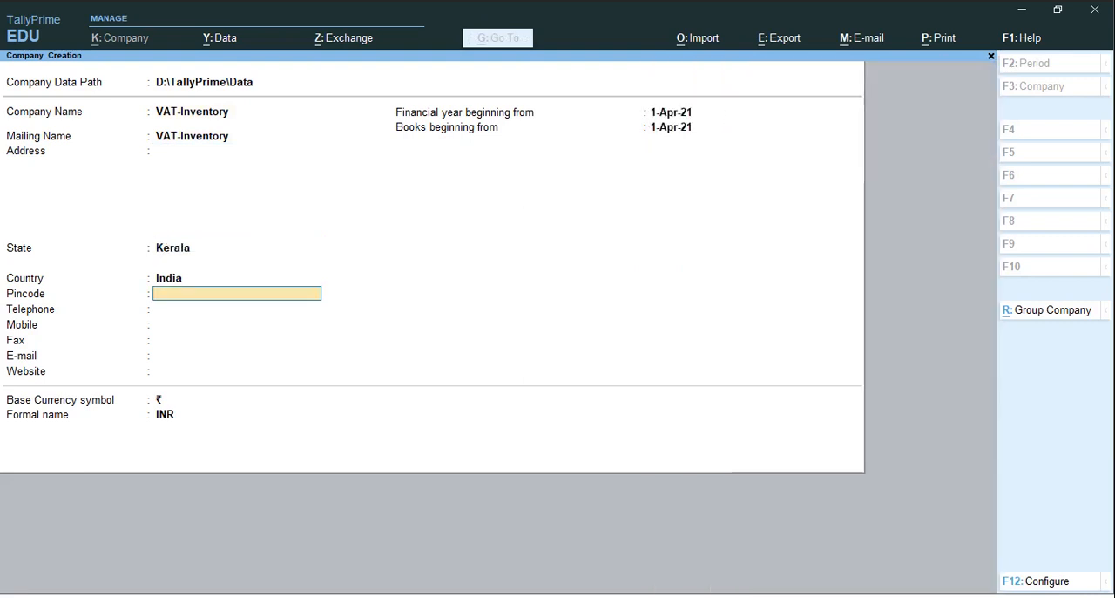
key(ctrl)
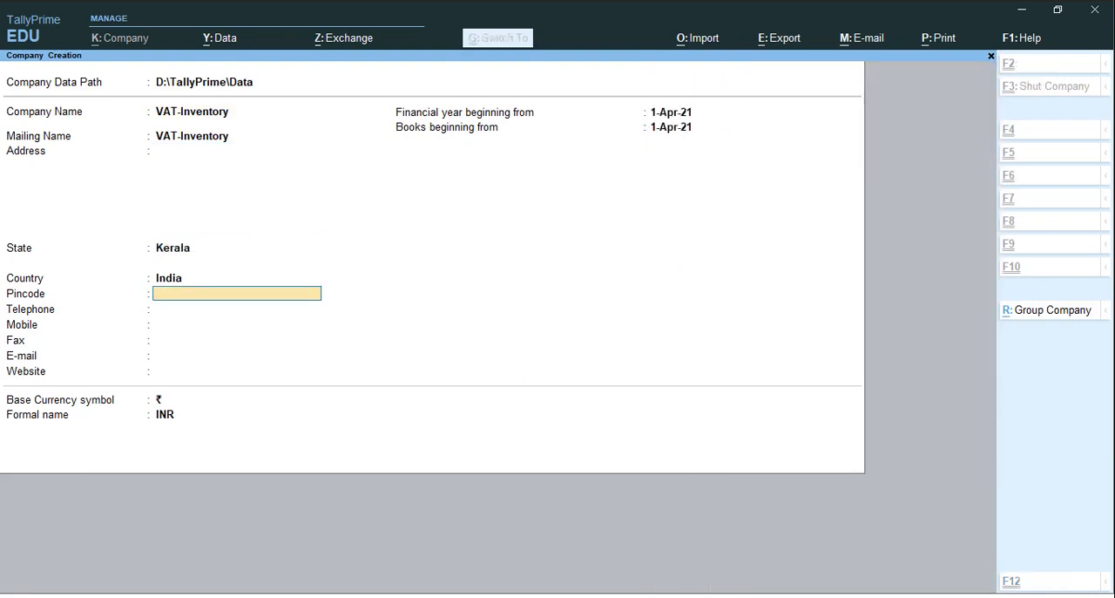
key(ctrl+a)
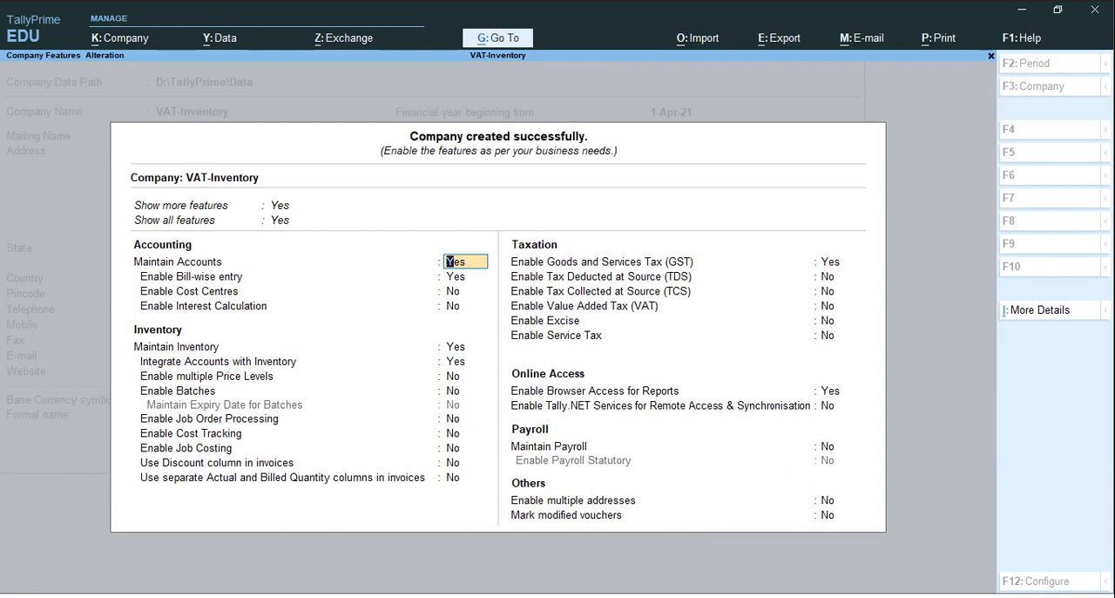
Keep the default accounting and inventory features and disable Goods and Services Tax (GST) for the company
key(Return)
key(Return)
key(Return)
key(Return)
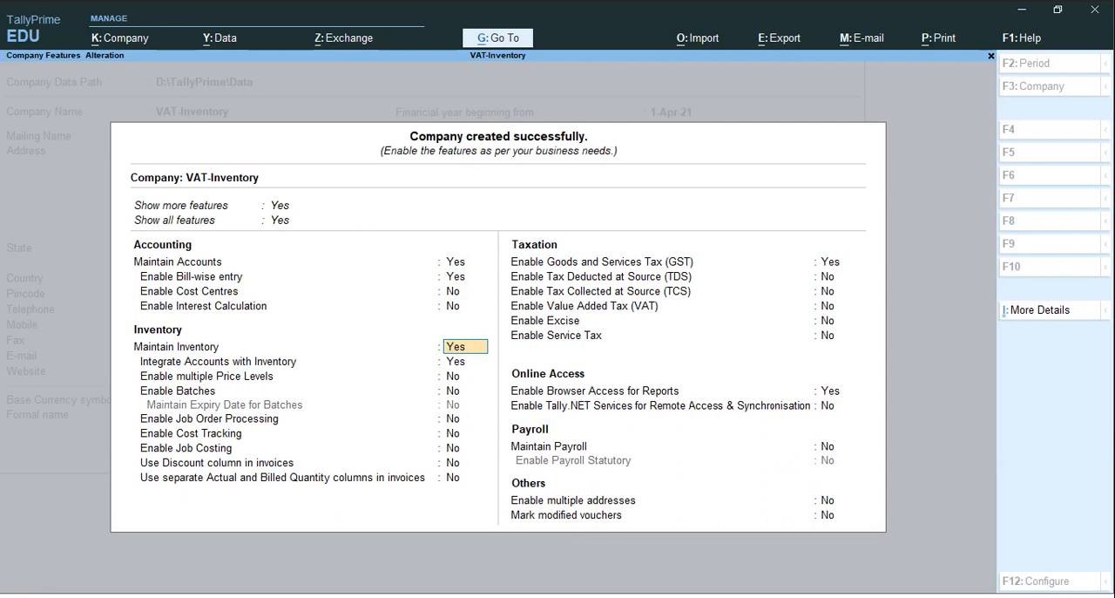
key(Return)
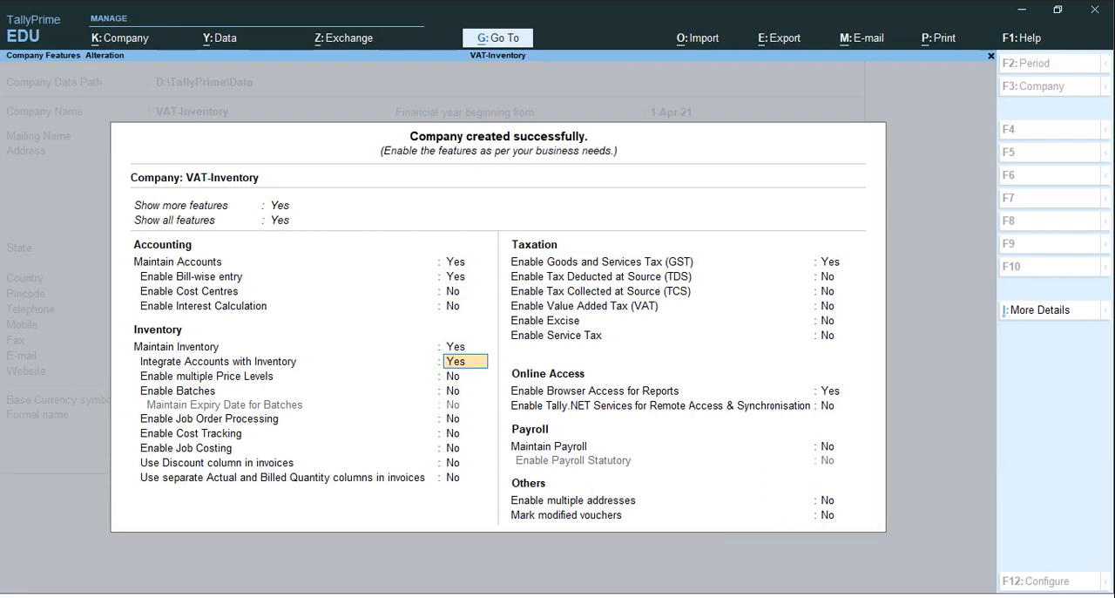
key(Return)
key(Return)
key(Return)
key(Return)
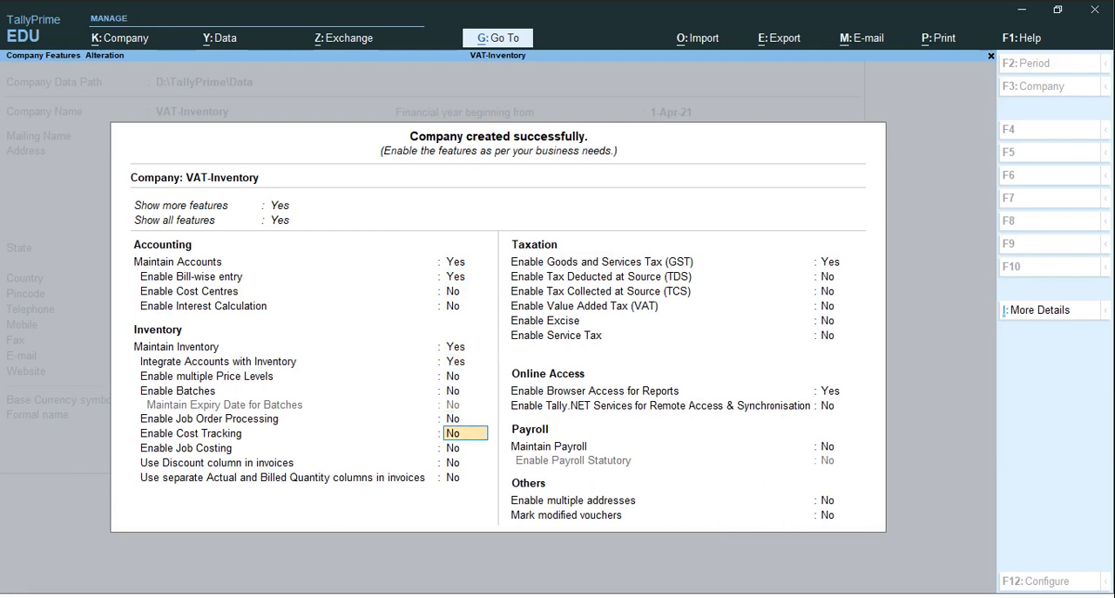
key(Return)
key(Return)
key(Return)
key(Return)
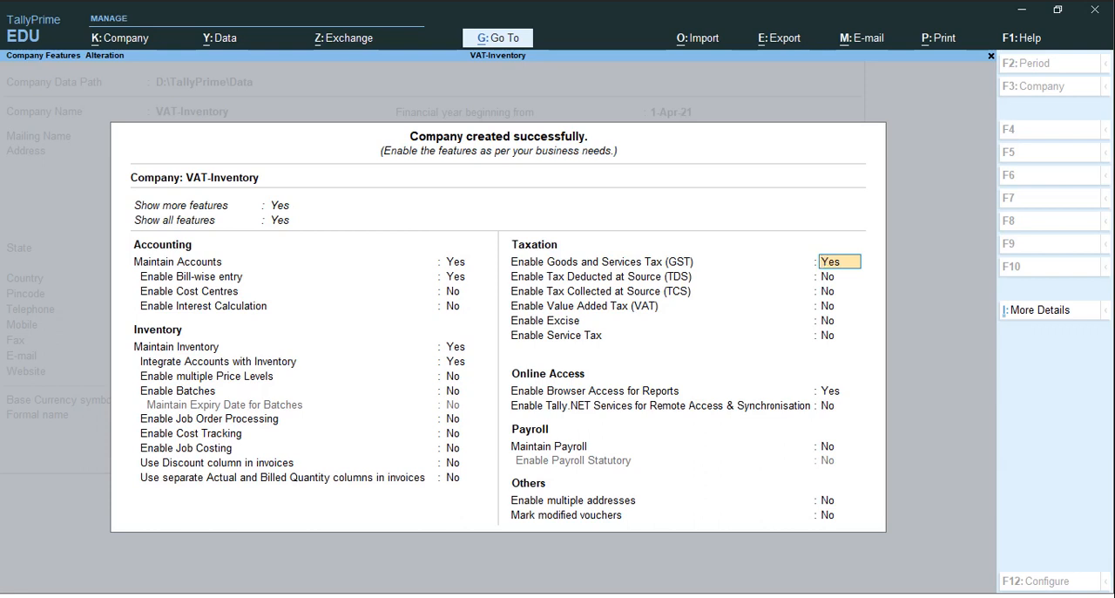
text(n)
key(Return)
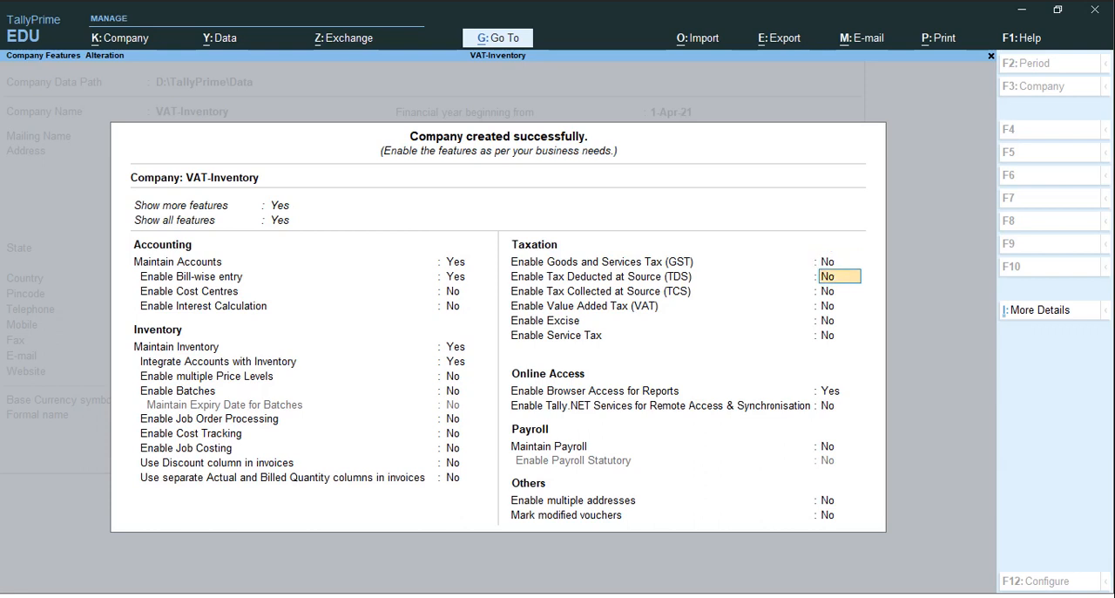
Enable Value Added Tax (VAT) and accept the VAT details with Kerala as the state
key(Return)
key(Return)
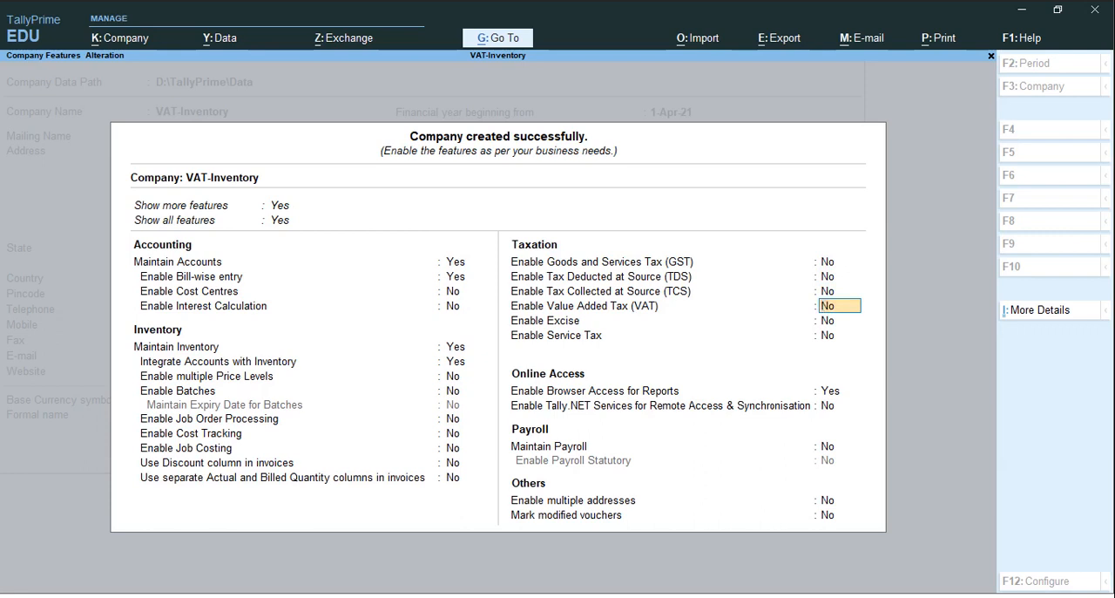
text(y)
key(Return)
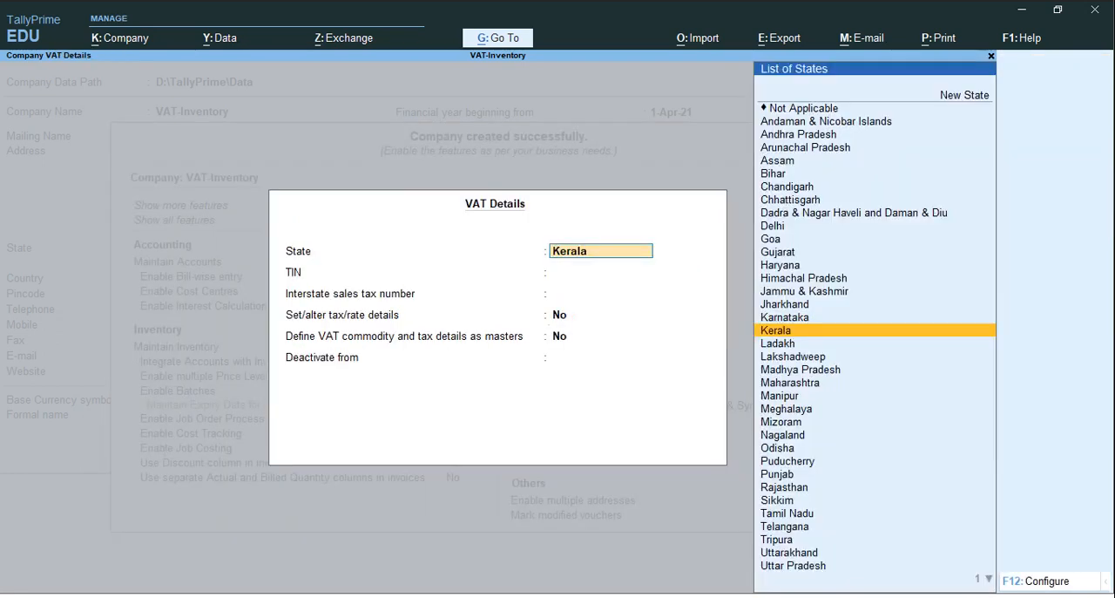
key(Return)
key(Return)
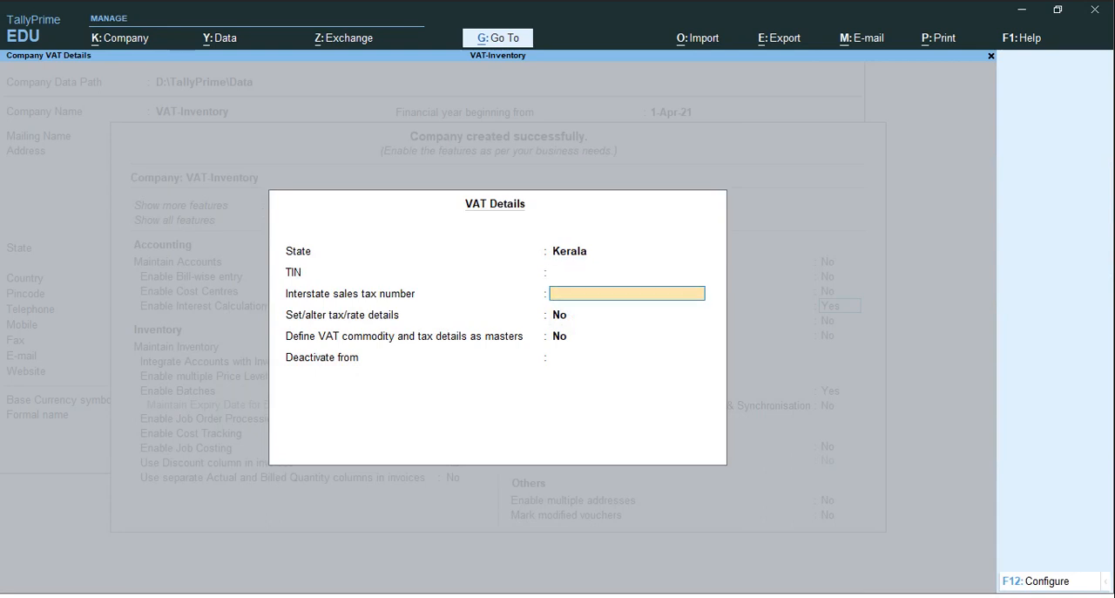
key(Return)
key(Return)
Accept the remaining company features at their defaults and save the feature settings
key(Return)
key(Return)
key(Return)
key(Return)
key(Return)
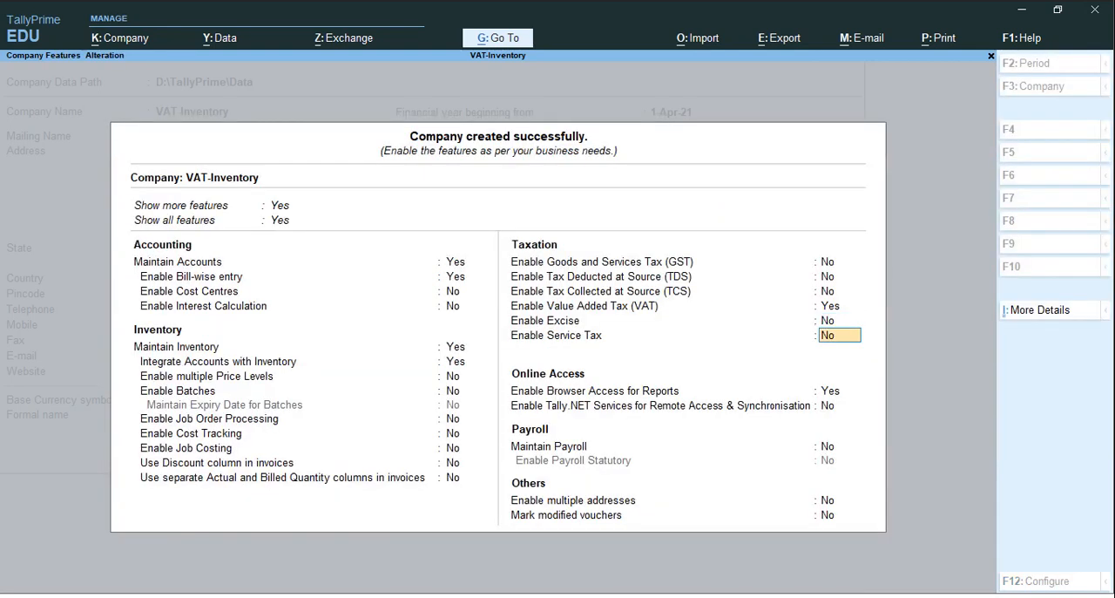
key(Return)
key(Return)
key(Return)
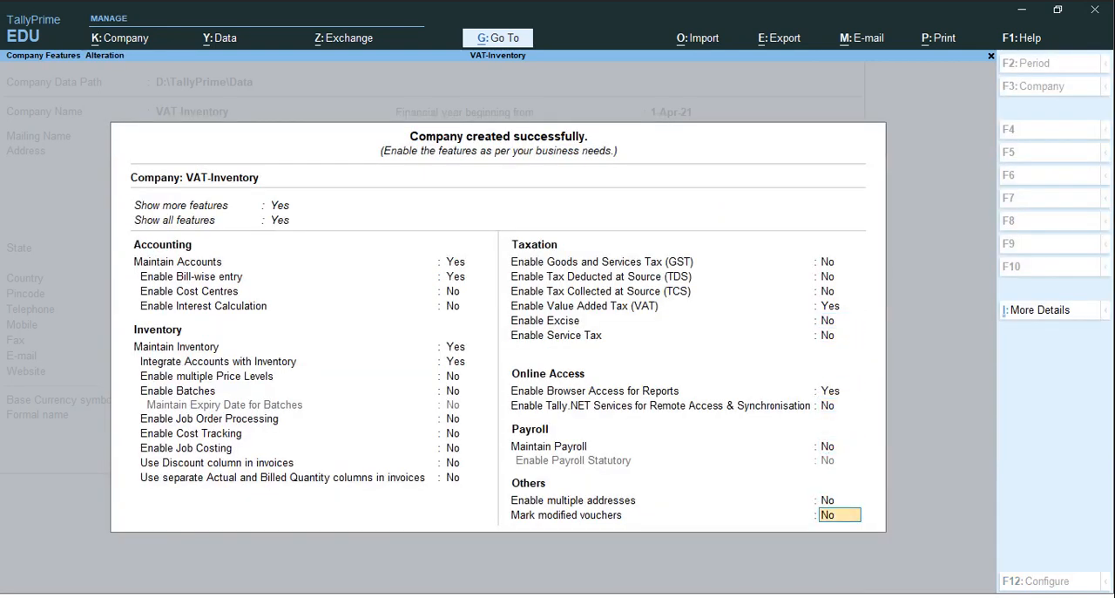
key(Return)
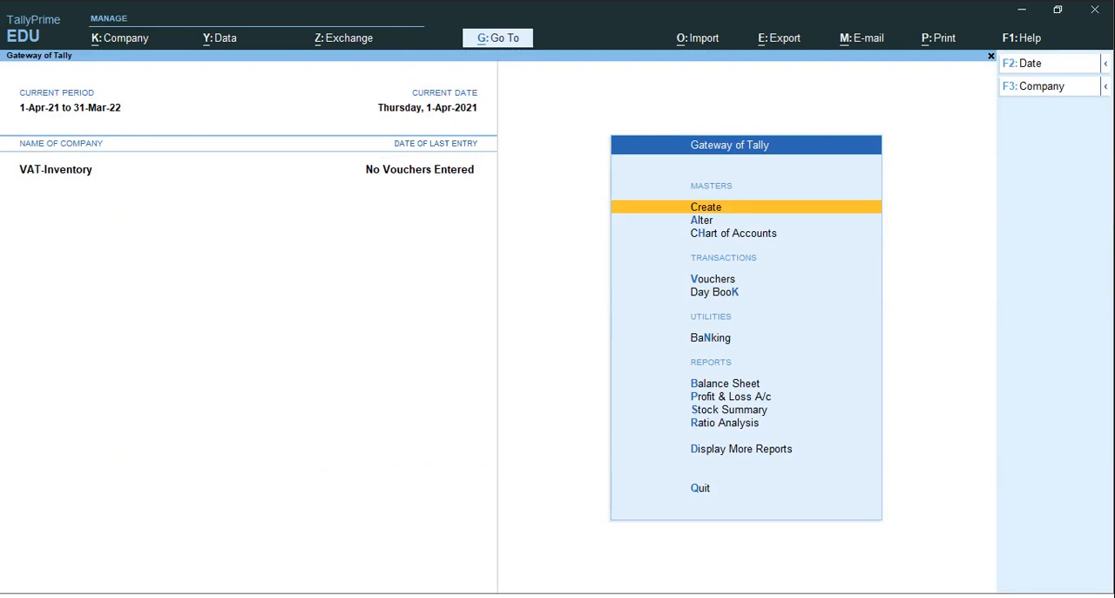
Open voucher entry and start a new receipt voucher
key(Down)
key(Down)
key(Down)
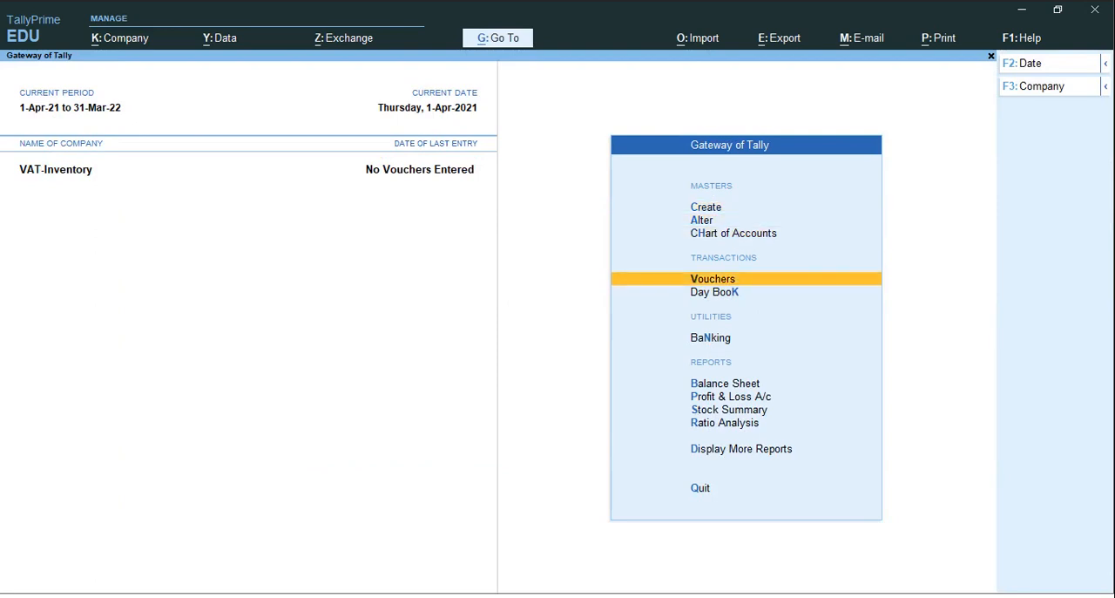
key(Return)
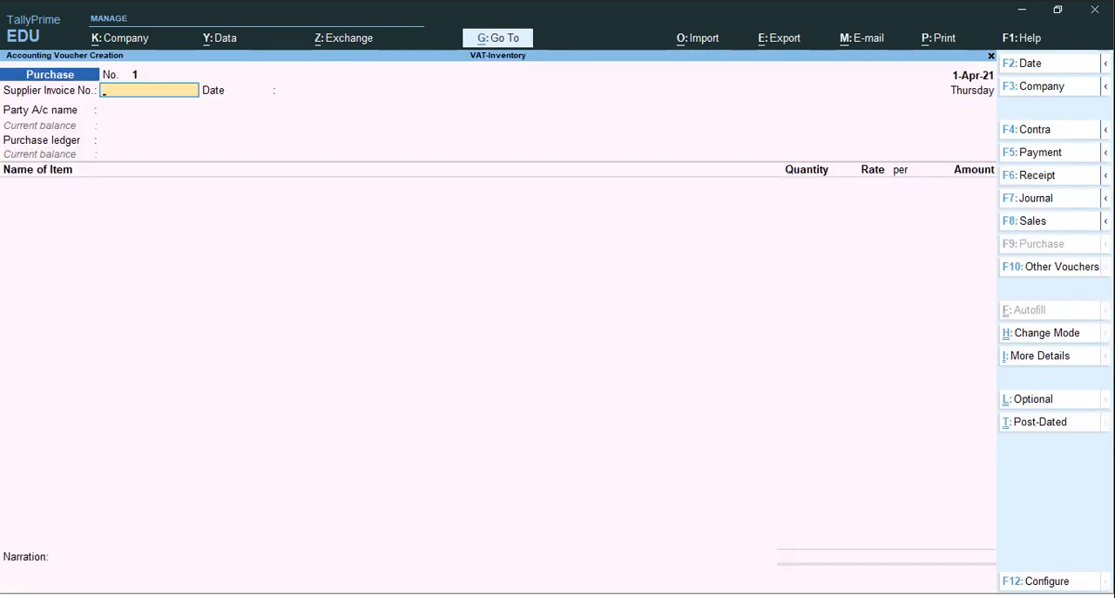
key(F6)
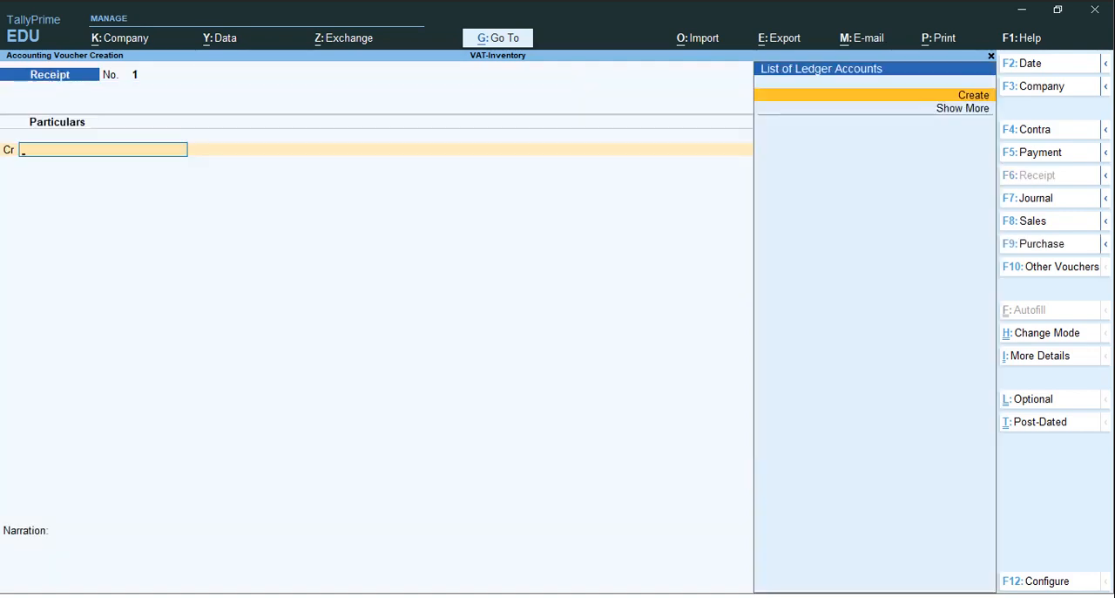
Create a ledger named Capital under the Capital Account group for the receipt's credit line
key(Return)
text(Ca)
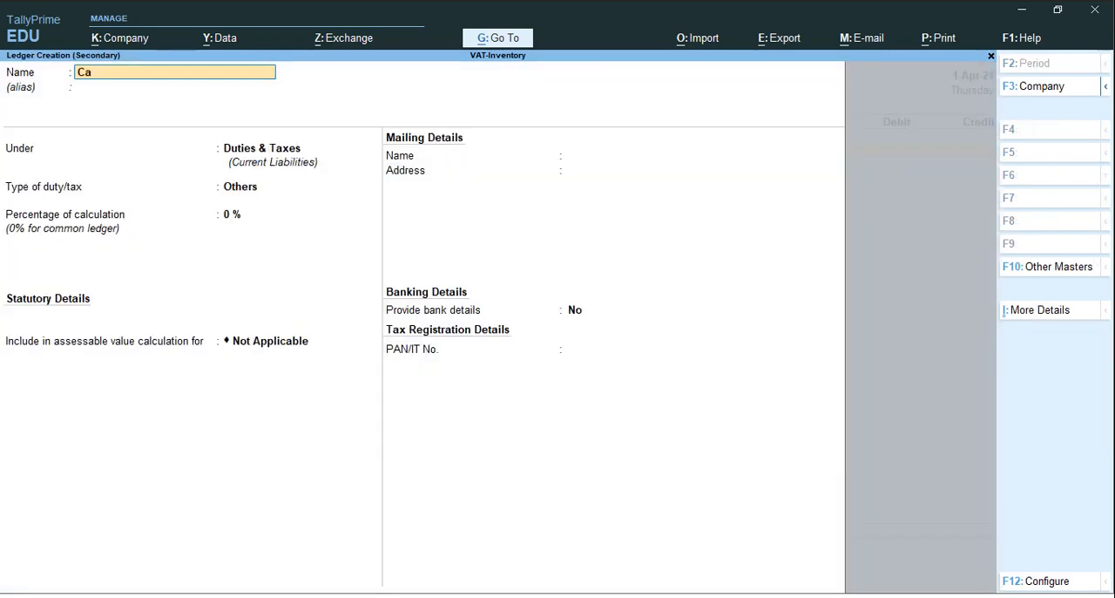
text(pital)
key(Return)
key(Return)
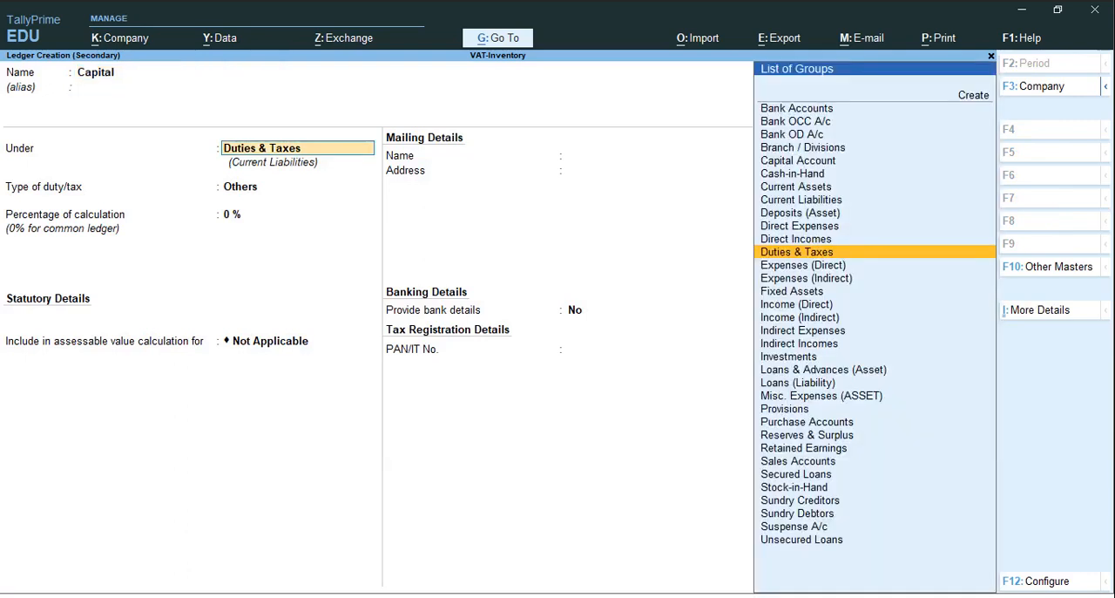
text(Ca)
key(Return)
key(Return)
key(Return)
key(Return)
key(Return)
key(Return)
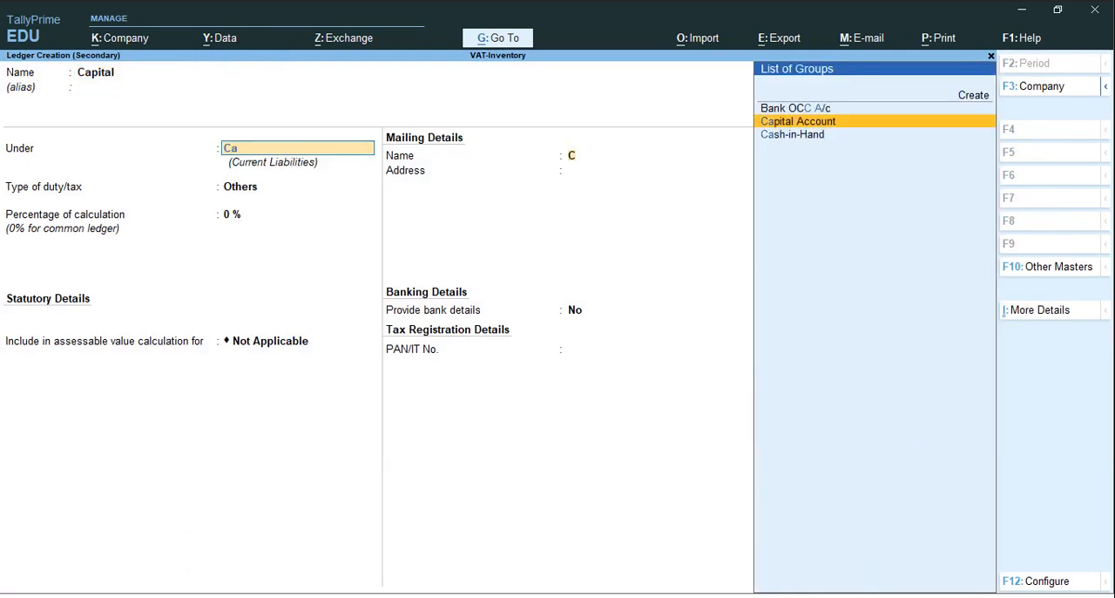
key(Return)
key(Return)
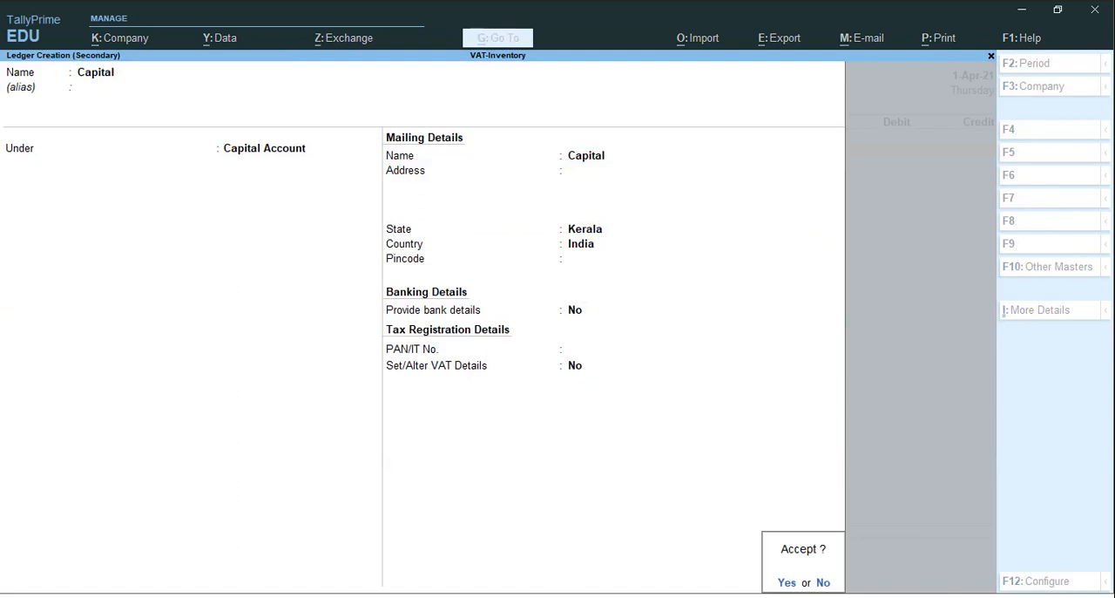
key(Return)
Credit Capital with 1,00,000, debit Cash for the same amount, and save the receipt voucher
text(100000)
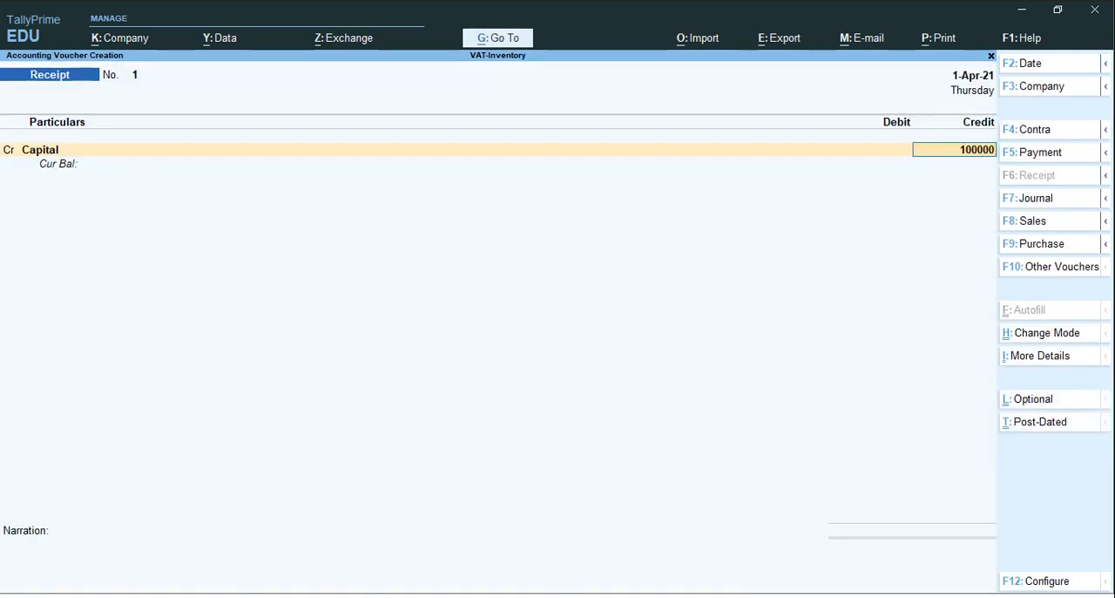
key(Return)
key(Return)
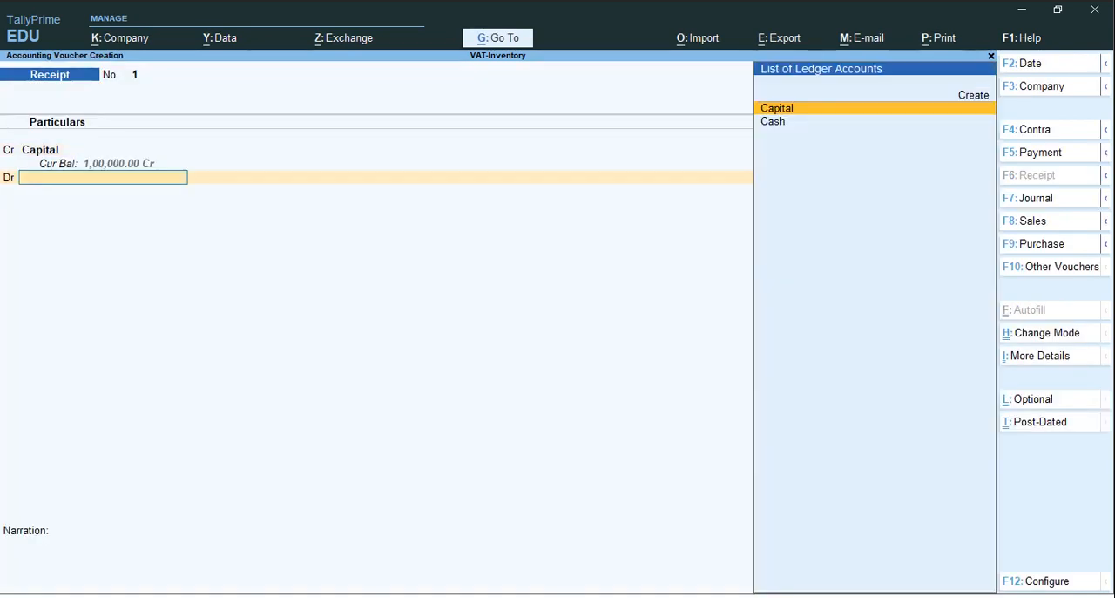
key(Down)
key(Return)
key(Return)
key(Return)
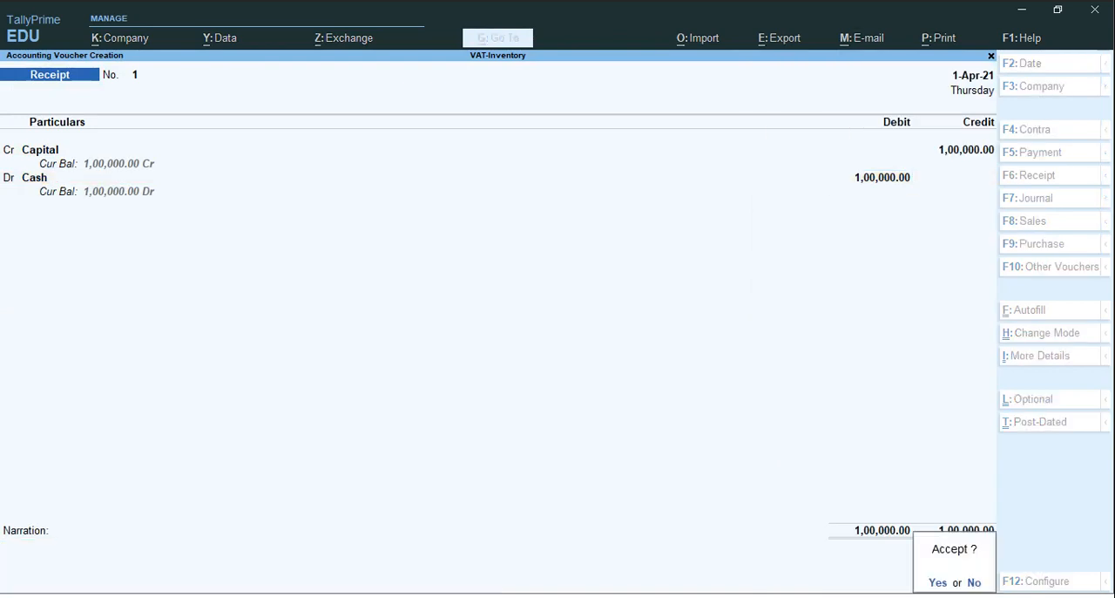
key(Return)
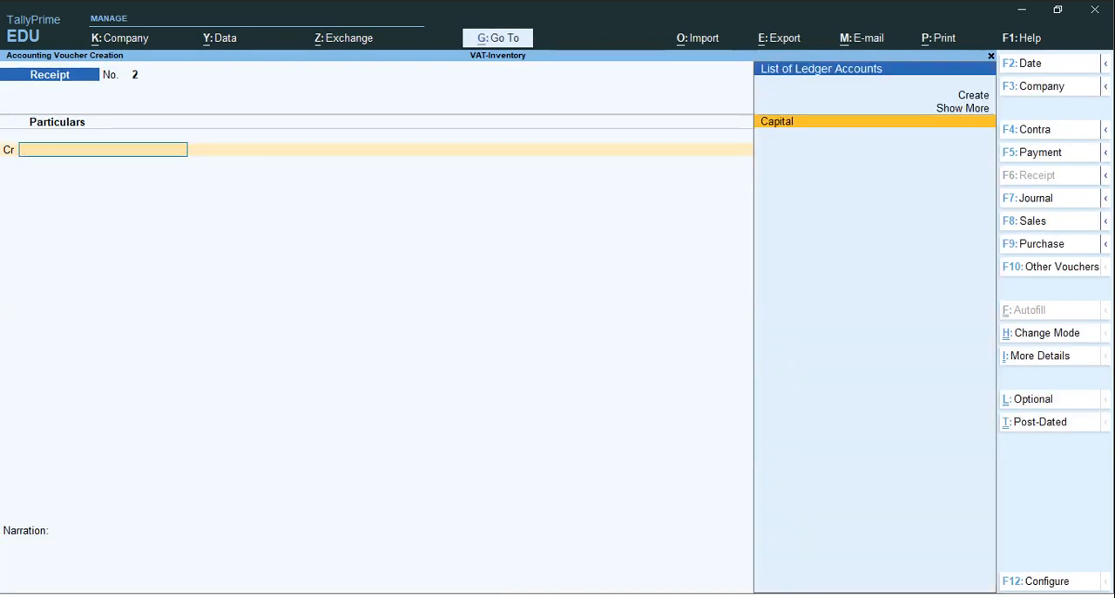
Start a new purchase voucher
key(F9)
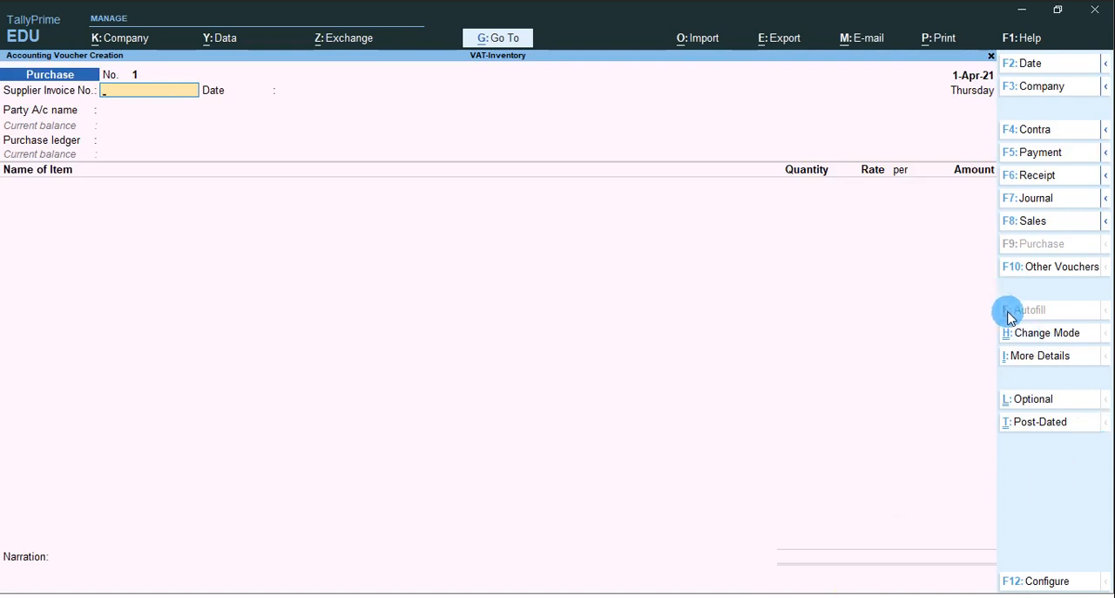
Switch the purchase voucher's mode to As Voucher, then Accounting Invoice, and back to Item Invoice
click(1021, 338)
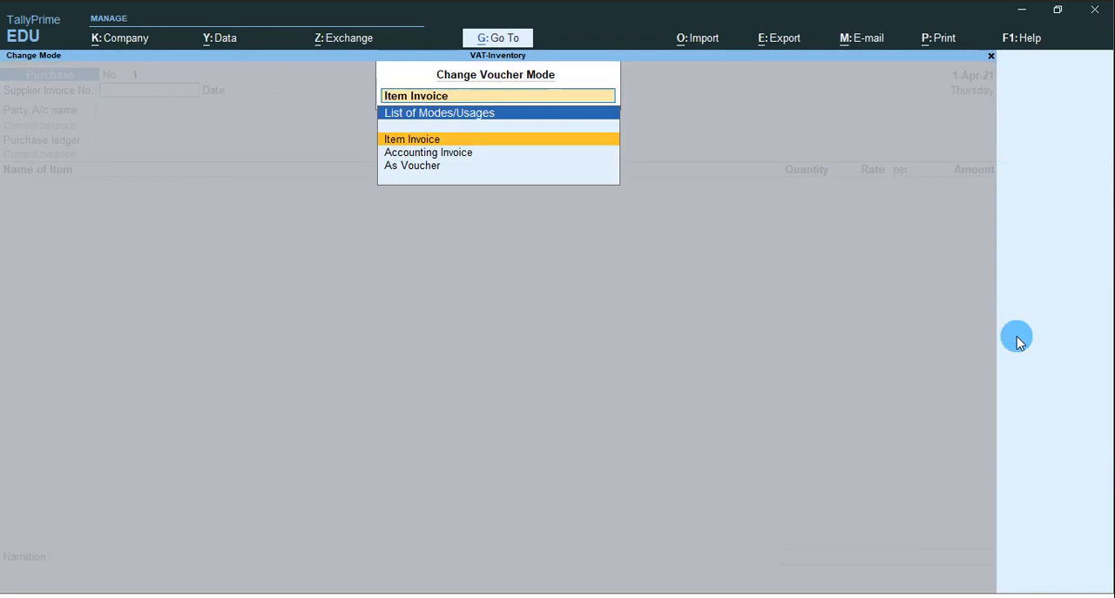
key(Down)
key(Down)
key(Return)
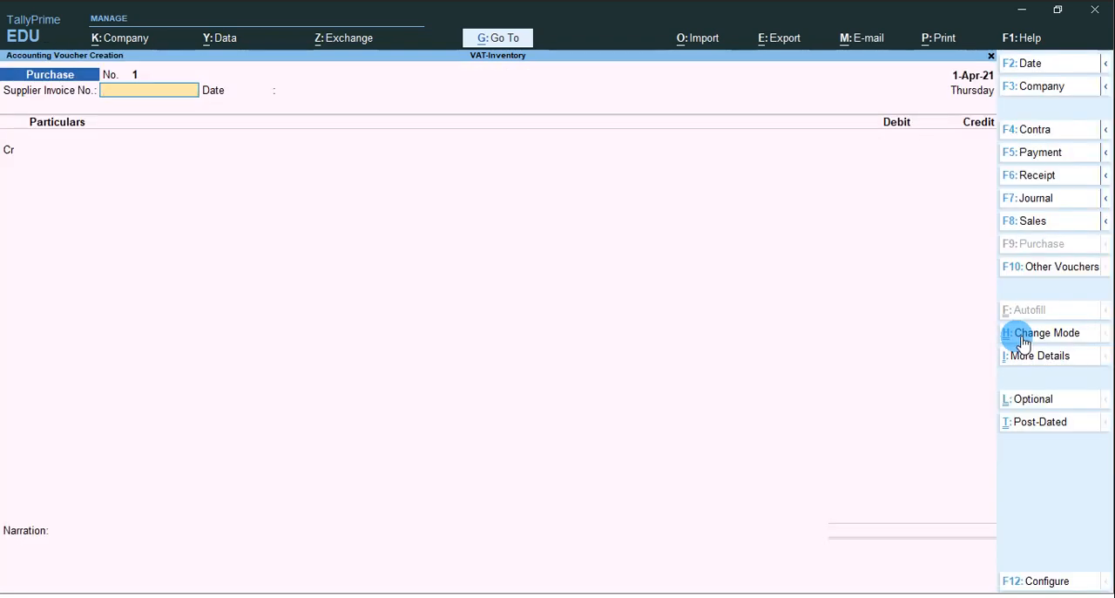
click(1022, 341)
key(Up)
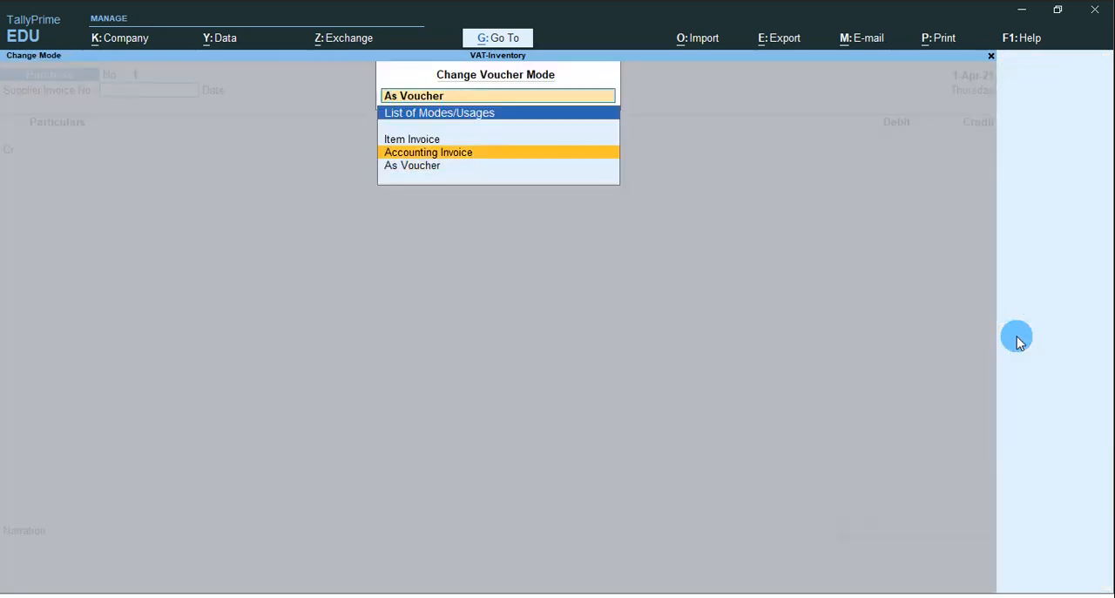
key(Return)
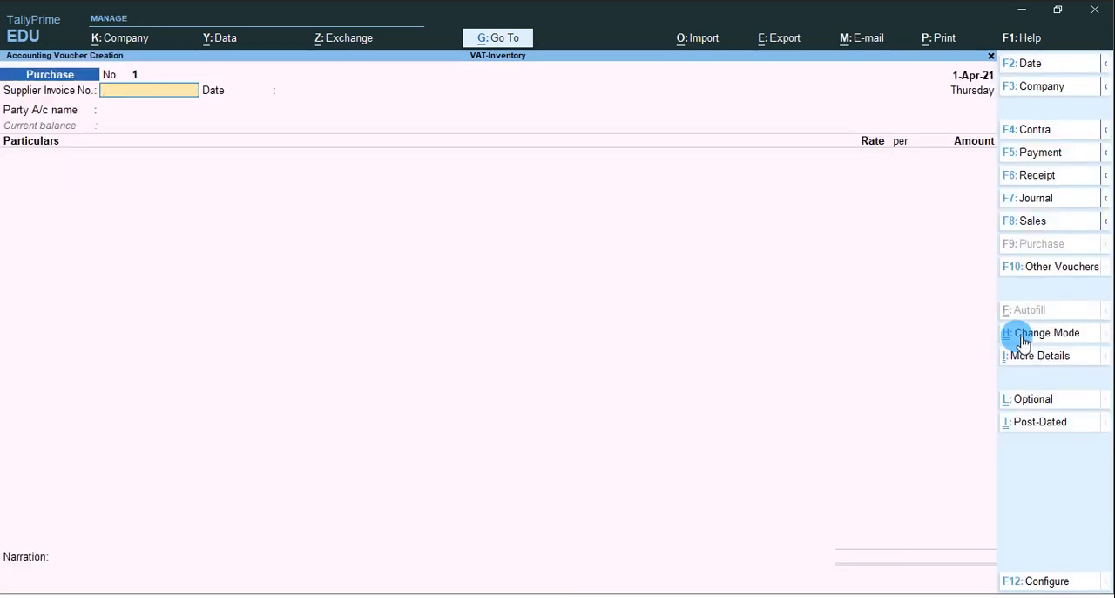
click(1022, 340)
key(Up)
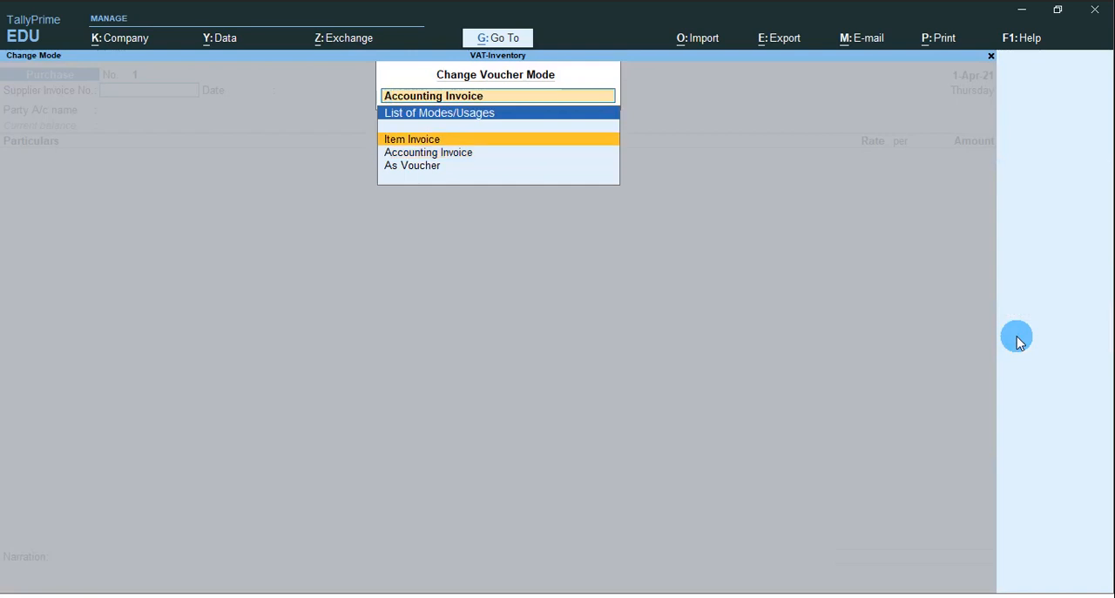
key(Return)
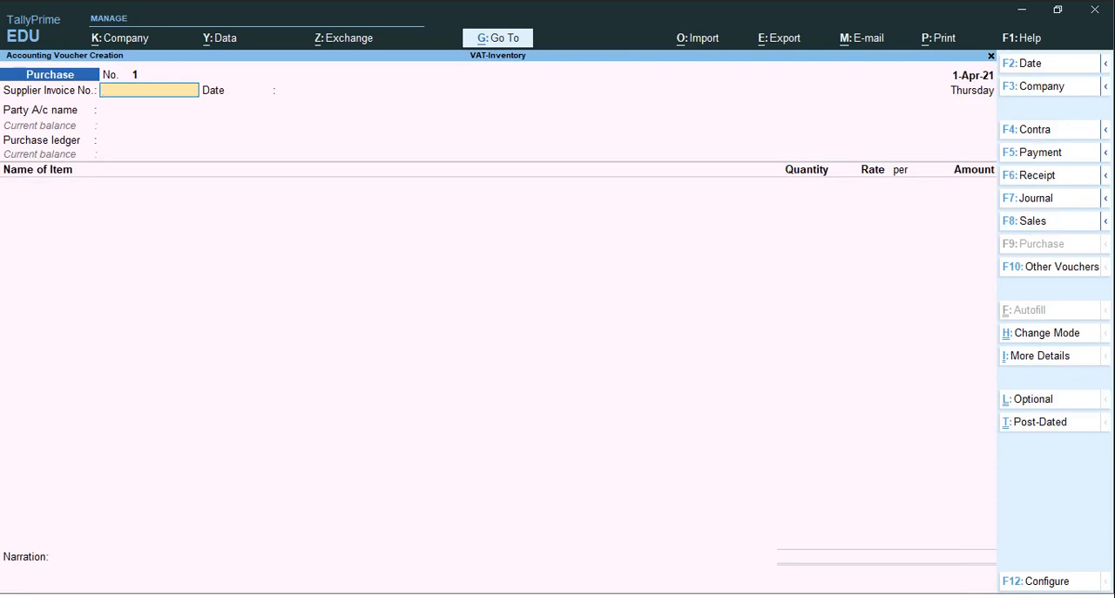
Leave the supplier invoice number blank and set Cash as the purchase voucher's party account
key(Return)
key(Return)
key(Return)
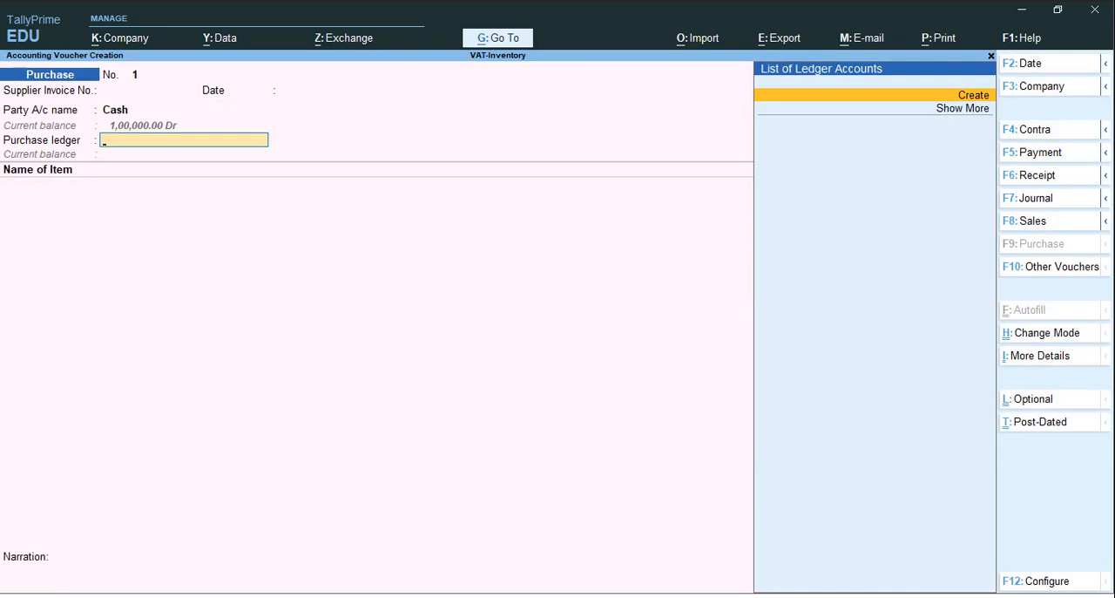
Create a purchase ledger named PURCHASE@5% under Purchase Accounts, with ledger type Not Applicable and VAT/CST Applicable
key(alt+c)
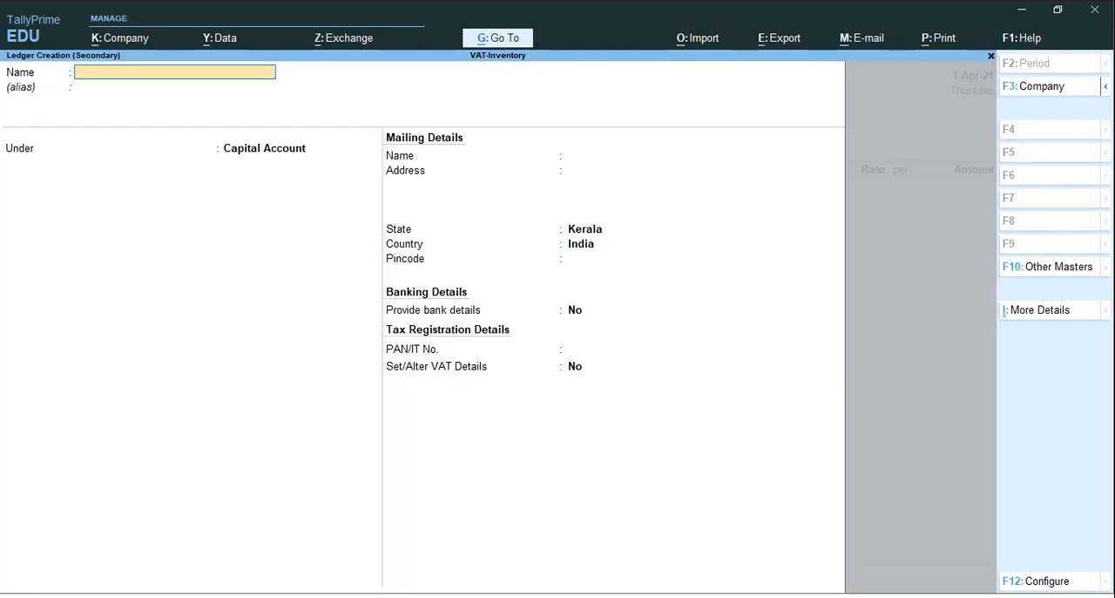
text(PURCHASE@5%)
key(Return)
key(Return)
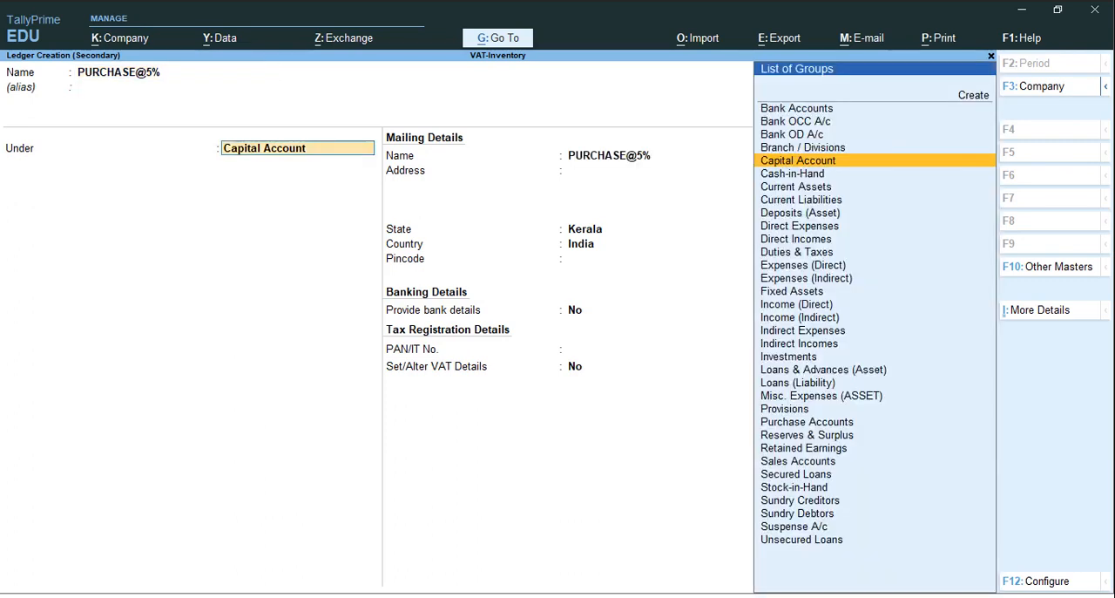
text(Pu)
key(Return)
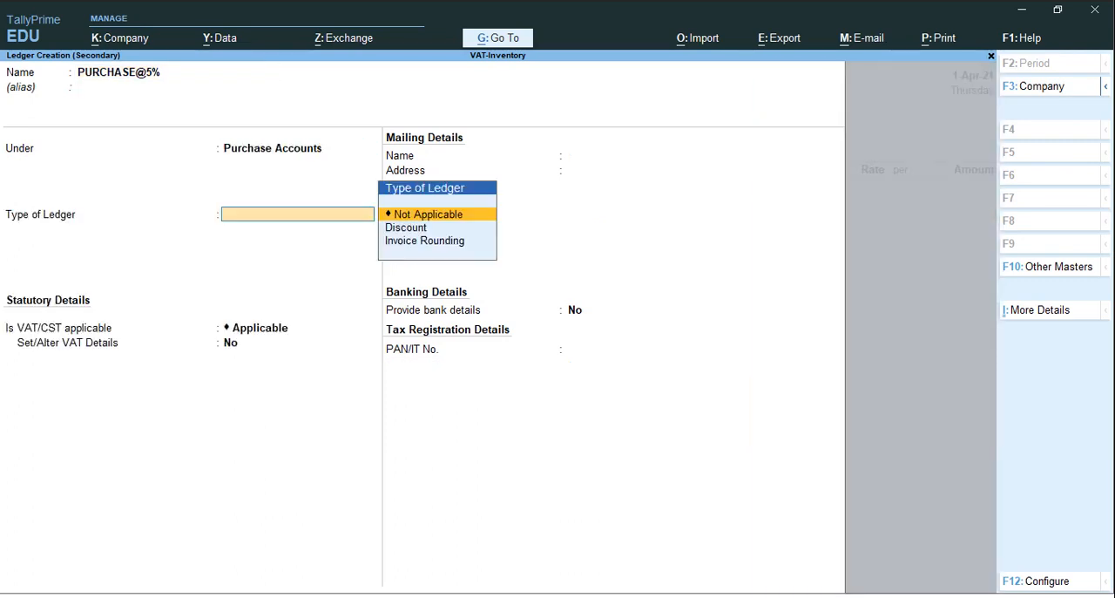
Enable the ledger's VAT details with nature of transaction Purchase Taxable and a 5% tax rate, and save the ledger without bank details
key(Return)
key(Return)
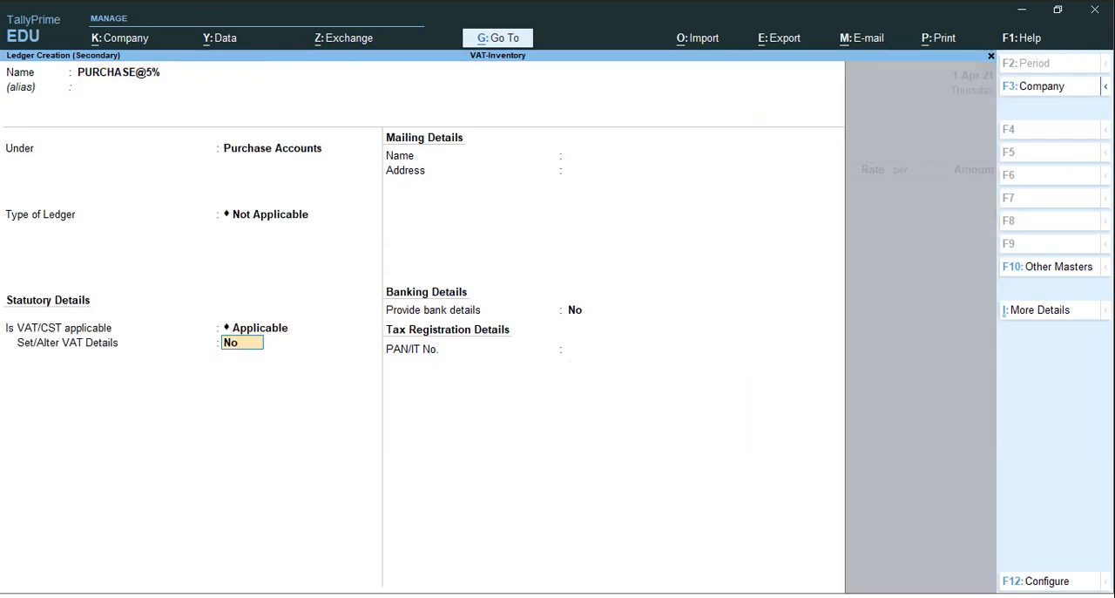
text(y)
key(Return)
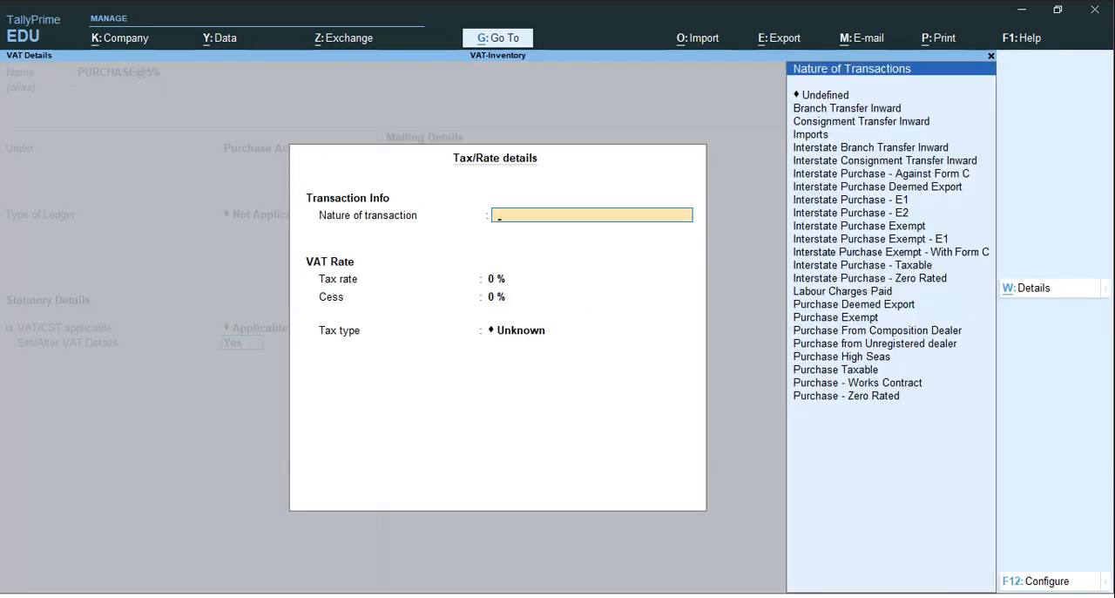
key(Down)
key(Down)
key(Down)
key(Down)
key(Down)
key(Down)
key(Down)
key(Down)
key(Down)
key(Down)
key(Down)
key(Down)
key(Down)
key(Down)
key(Down)
key(Down)
key(Down)
key(Down)
key(Down)
key(Down)
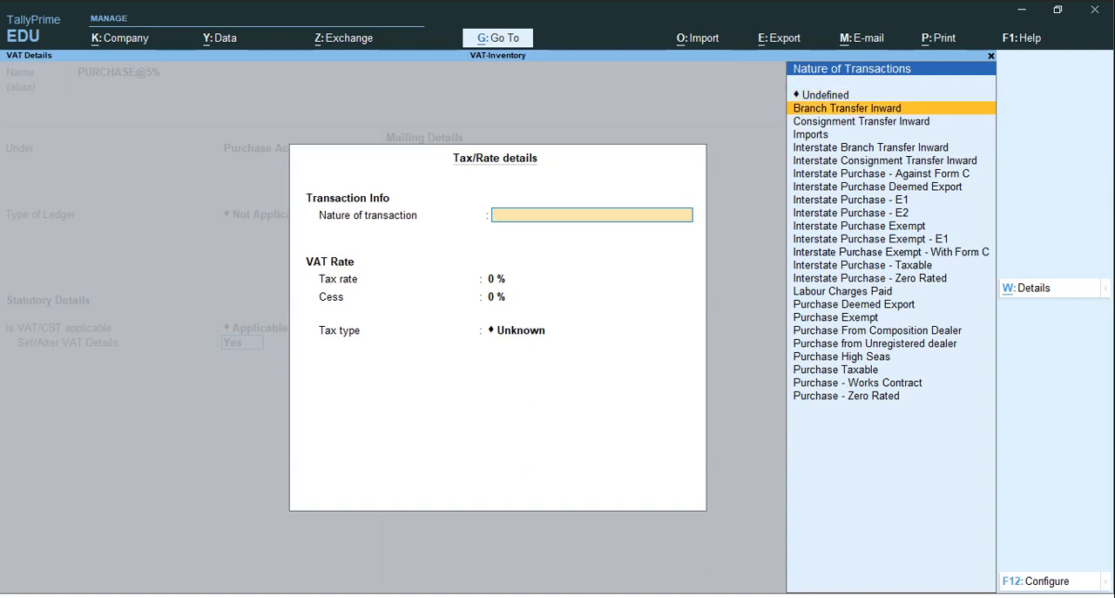
key(Return)
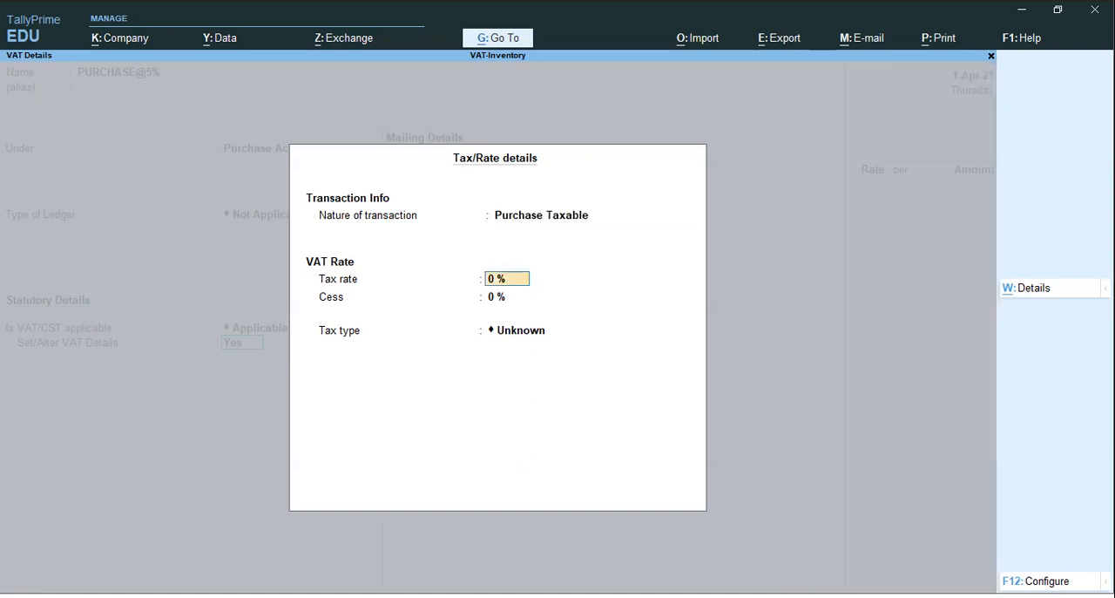
text(5)
key(Return)
key(Return)
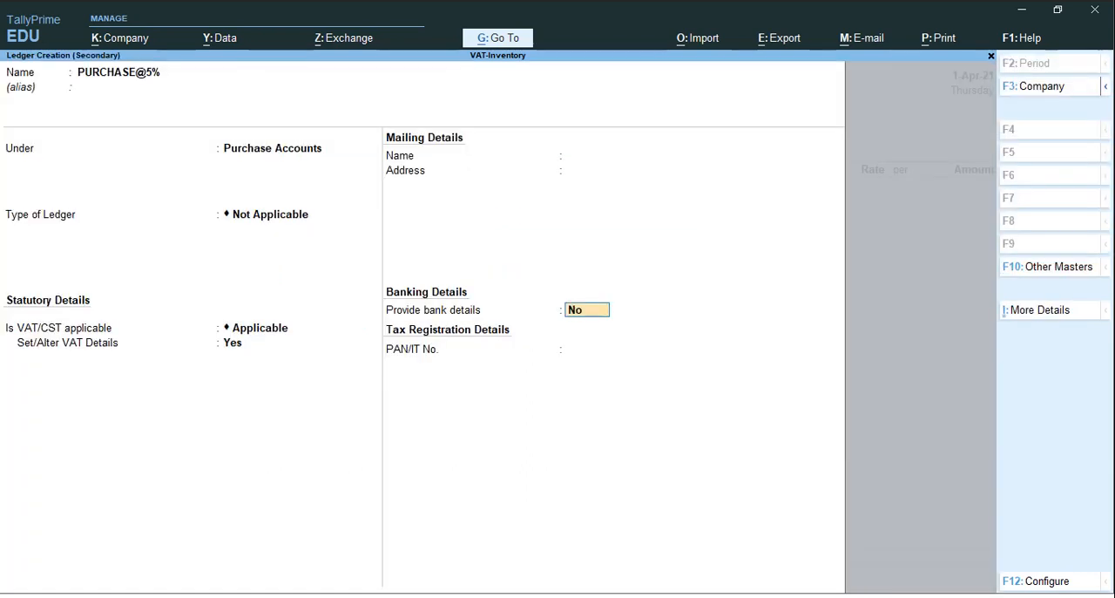
key(Return)
key(Return)
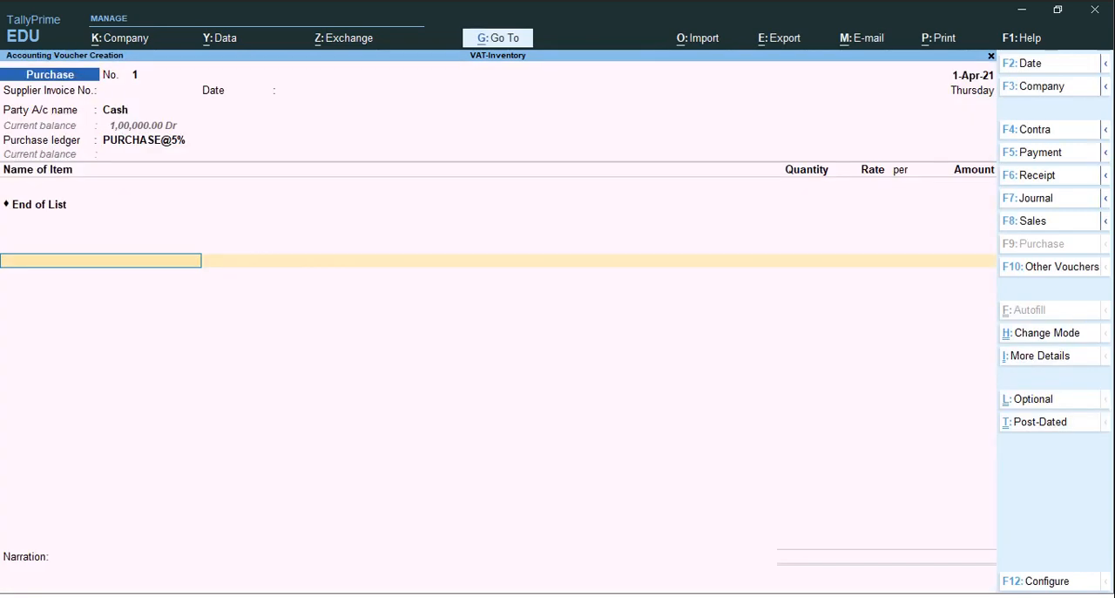
Start a new stock item named Keyboard from the purchase voucher's item line, without an alias
key(alt+c)
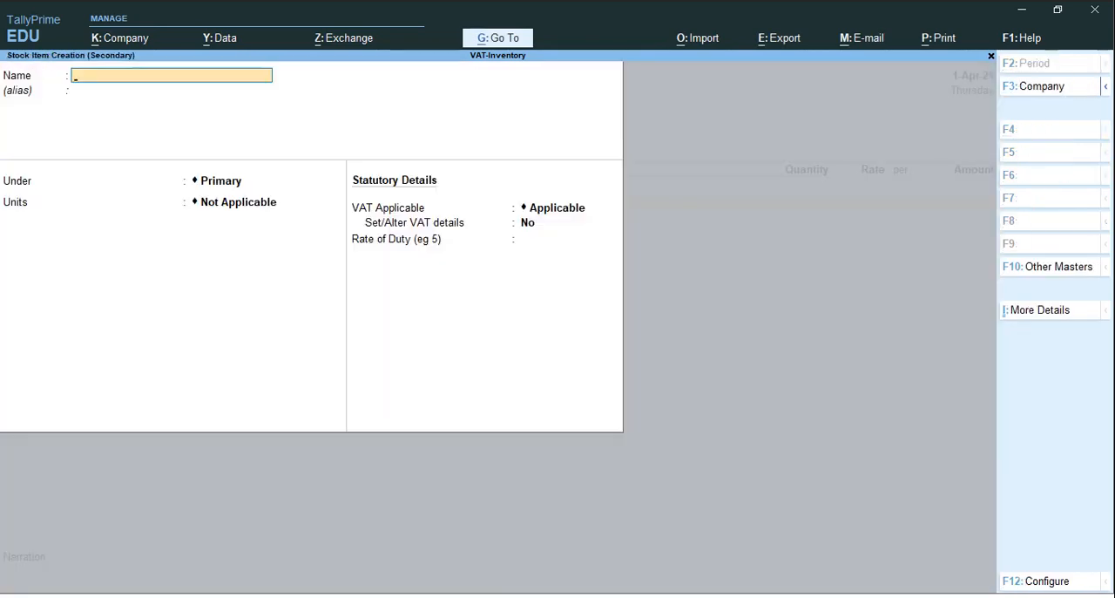
text(Keyboard)
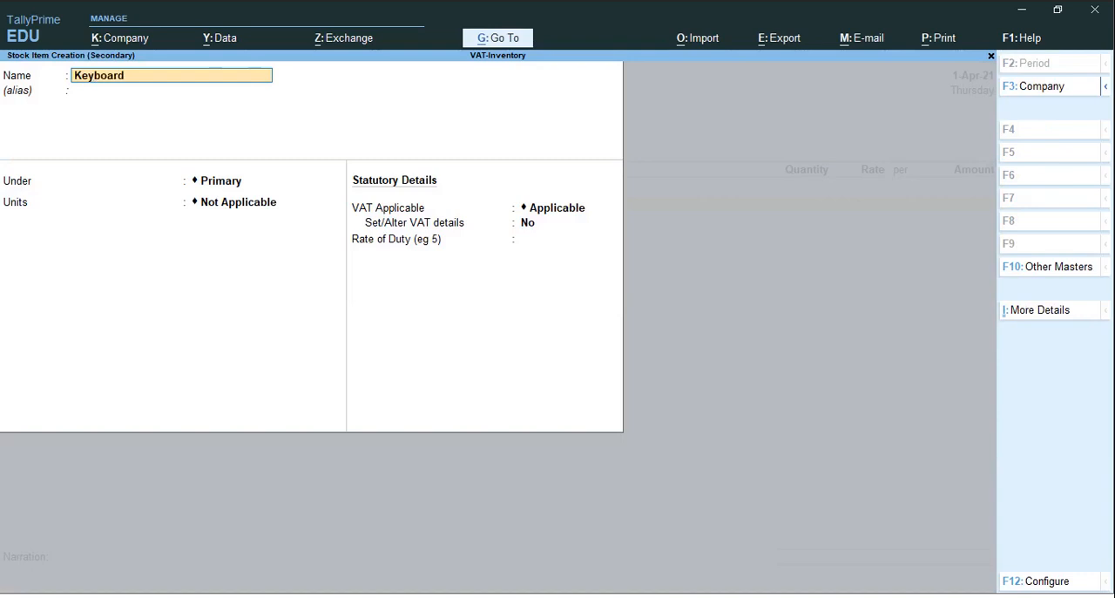
key(Return)
key(Return)
Create the stock group Accessories under Primary, without adding item quantities, and assign it to the Keyboard item
key(alt+c)
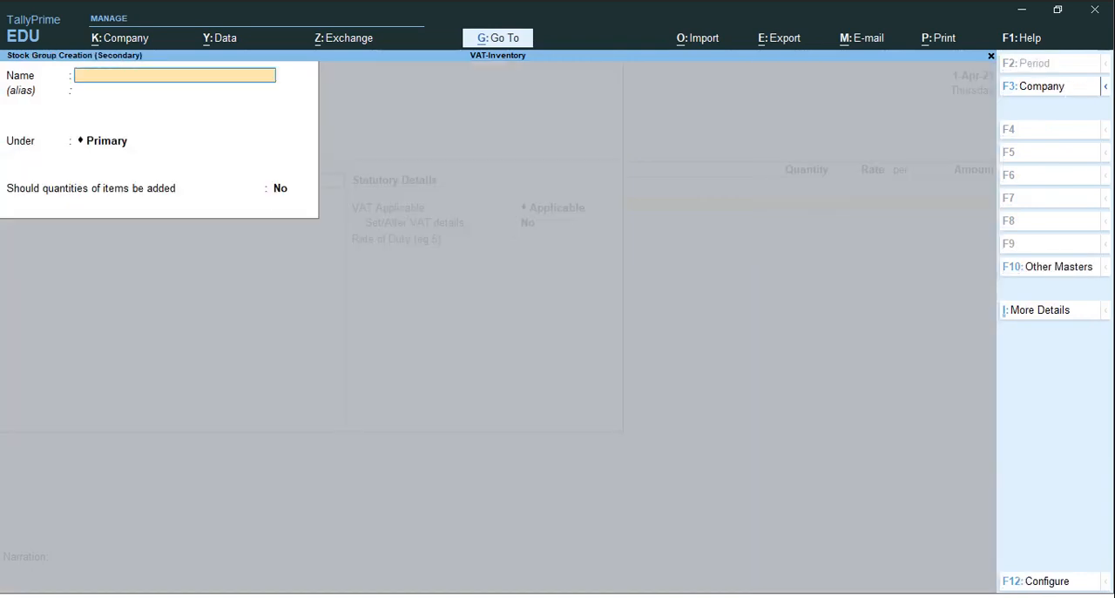
text(Accessories)
key(Return)
key(Return)
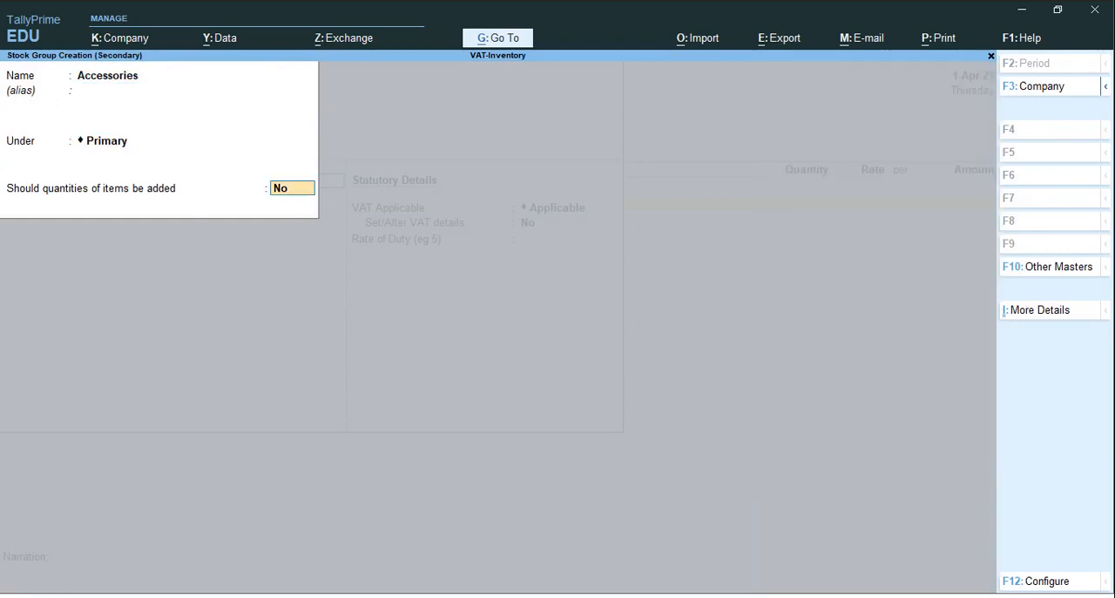
key(Return)
key(Return)
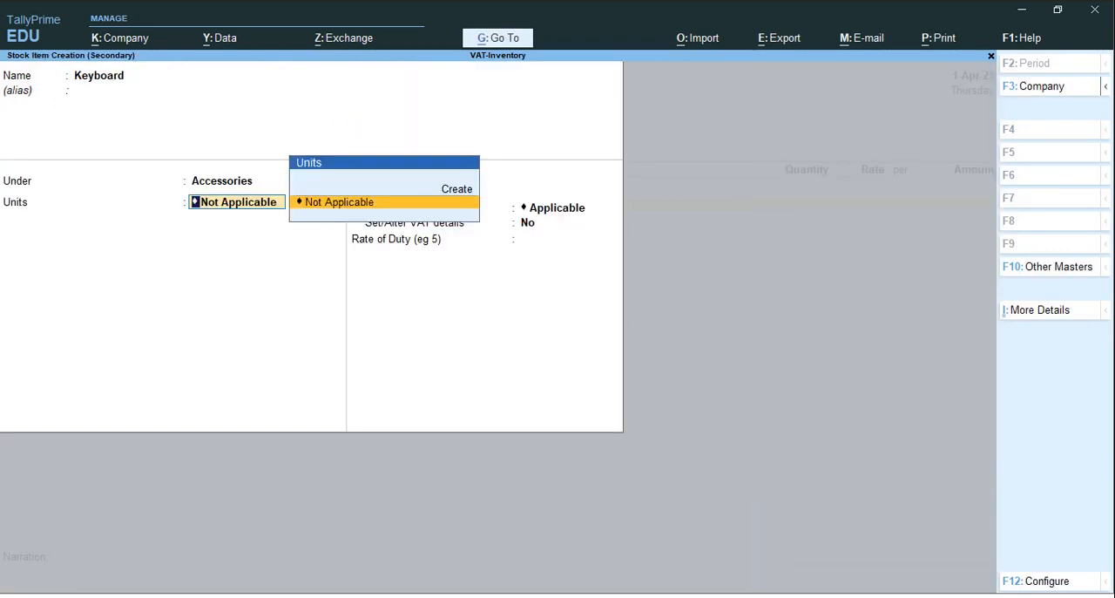
Create a simple unit for Keyboard with symbol Nos., formal name Numbers and 0 decimal places
key(alt+c)
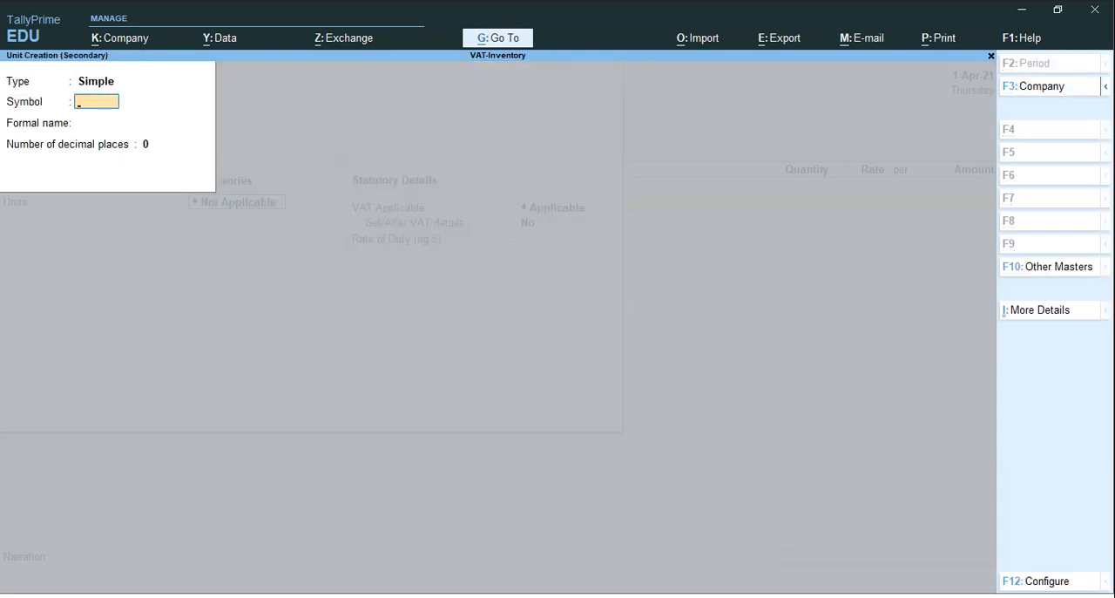
text(Nos.)
key(Return)
text(Numbers)
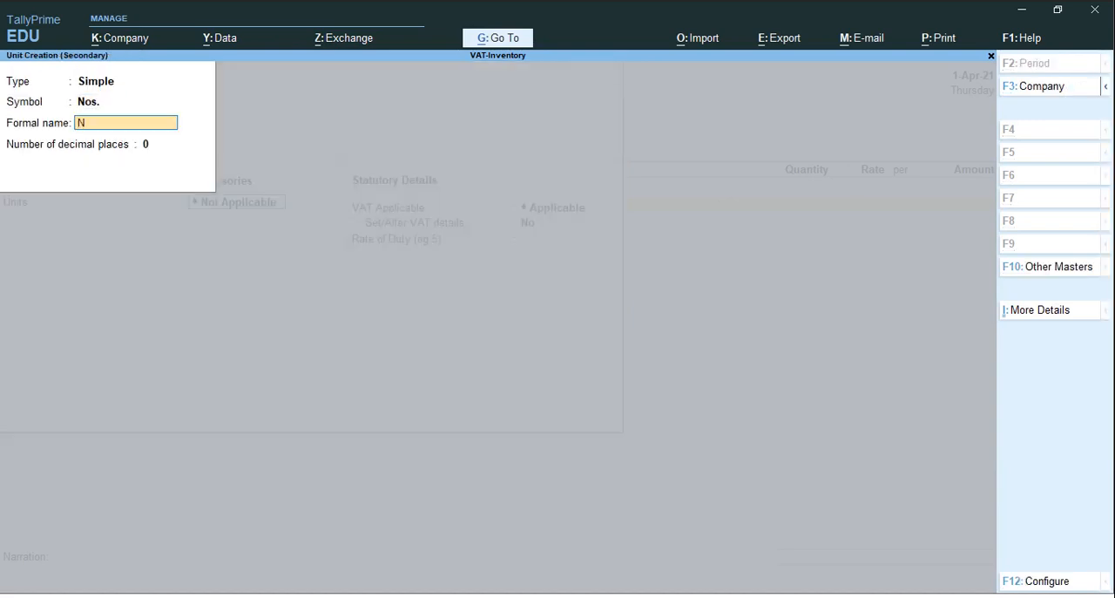
key(Return)
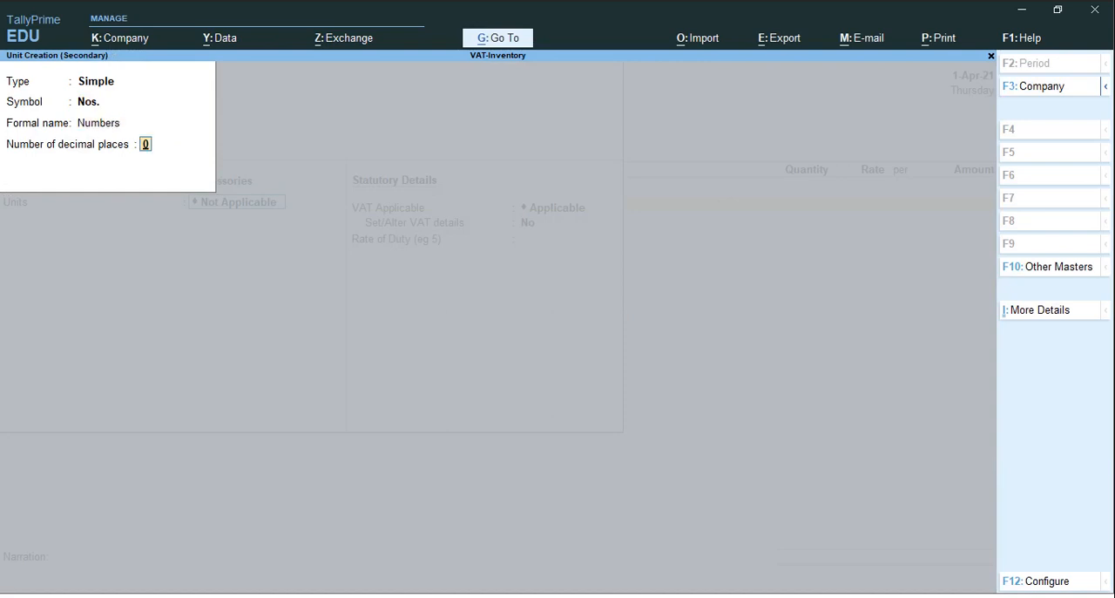
key(Return)
key(Return)
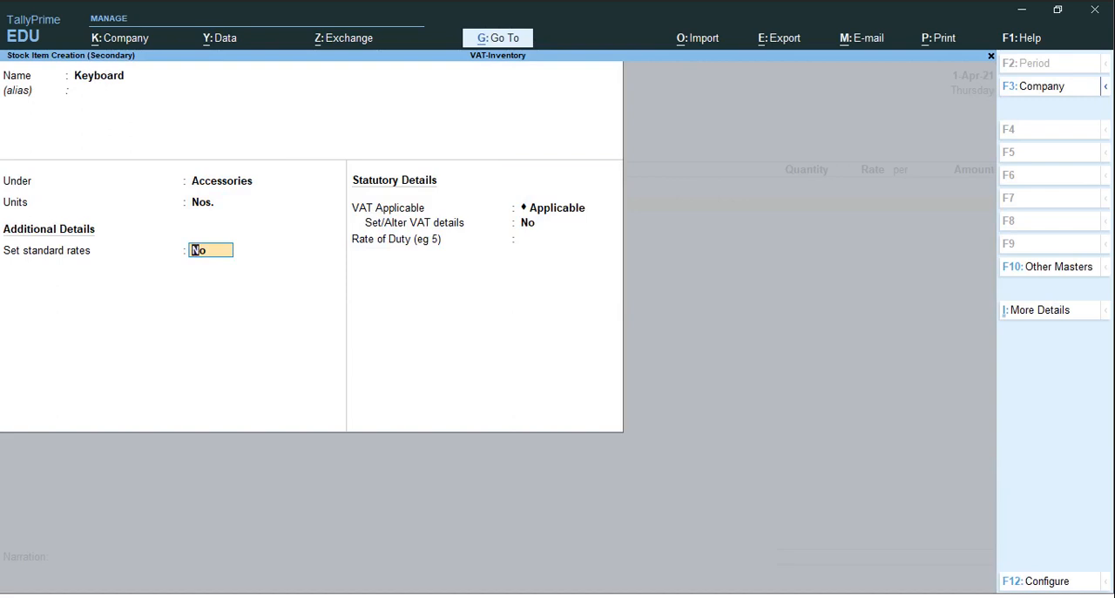
Enable standard rates for Keyboard from 1-Apr-21, leaving the standard cost and selling price rates blank
text(y)
key(Return)
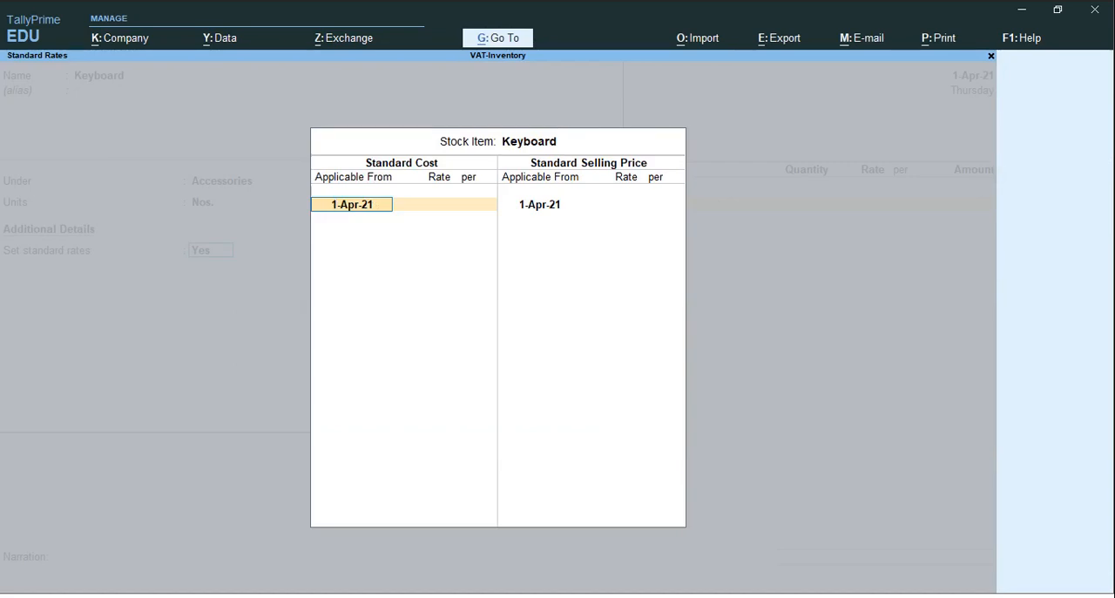
key(Return)
key(Return)
key(Return)
key(Return)
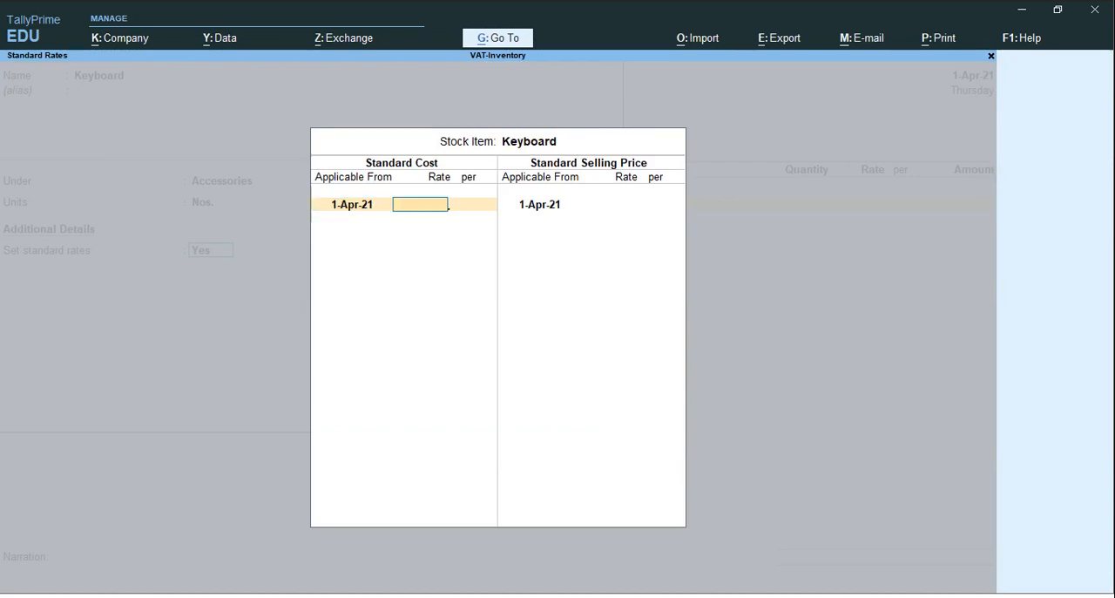
key(Return)
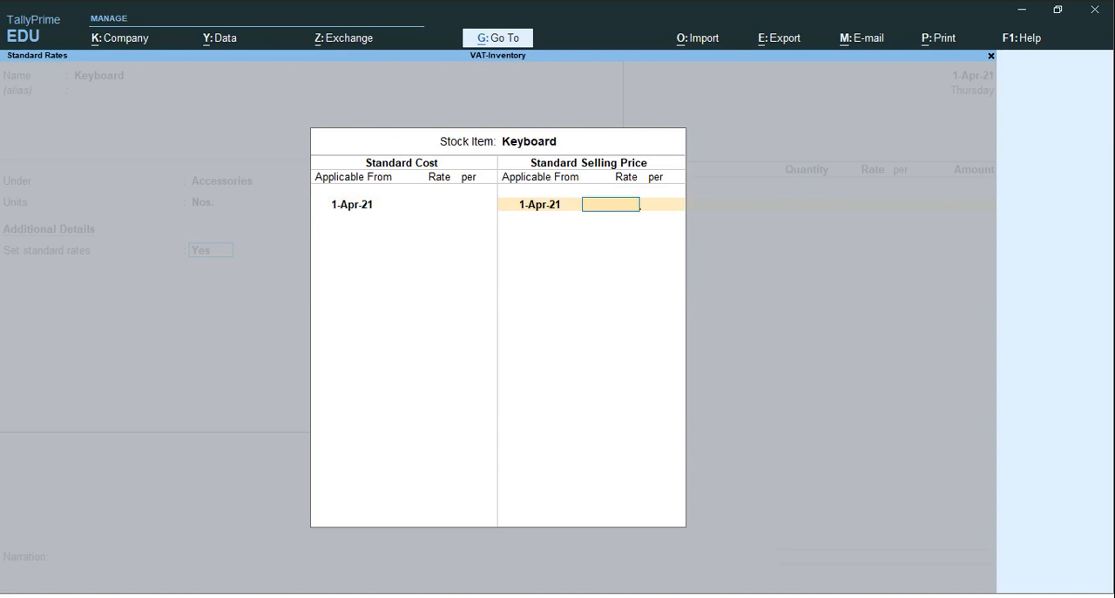
key(Return)
key(Return)
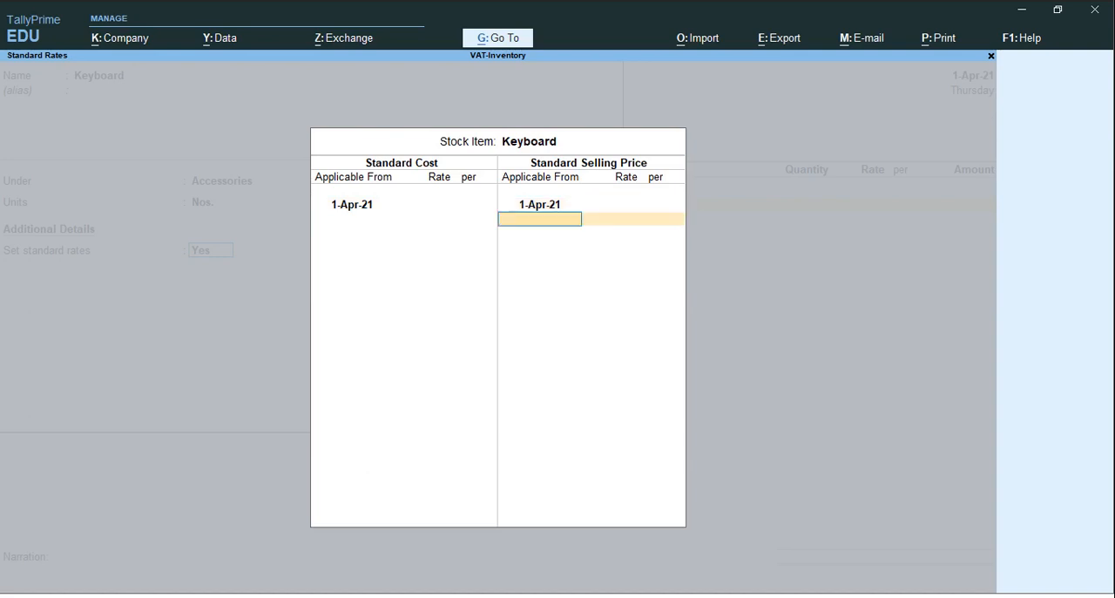
key(Return)
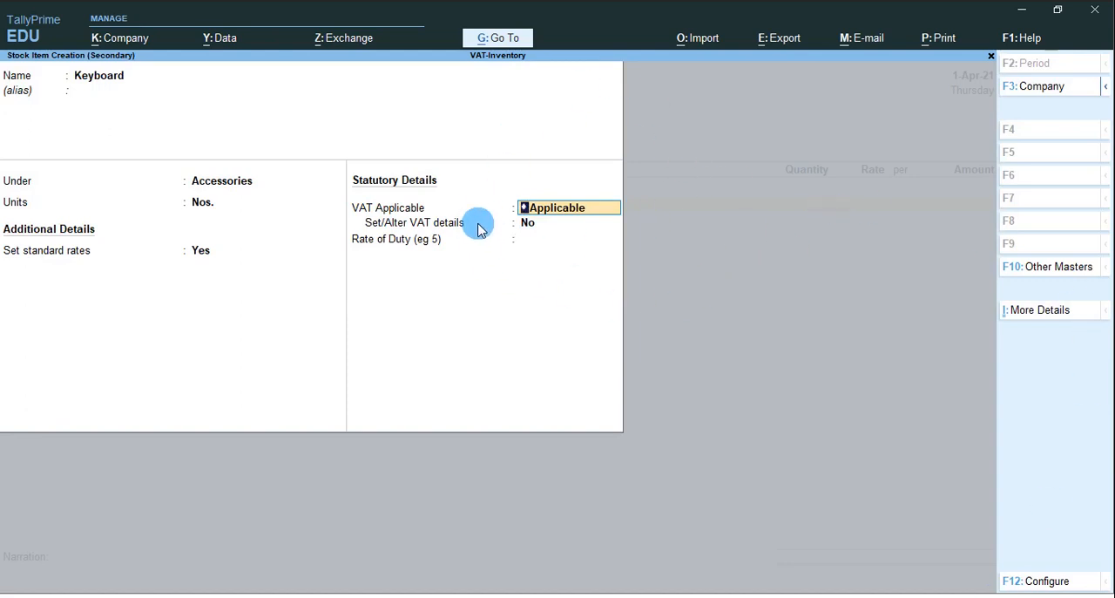
Enable VAT details for Keyboard with a 5% tax rate and 0% cess, and save the stock item
click(530, 230)
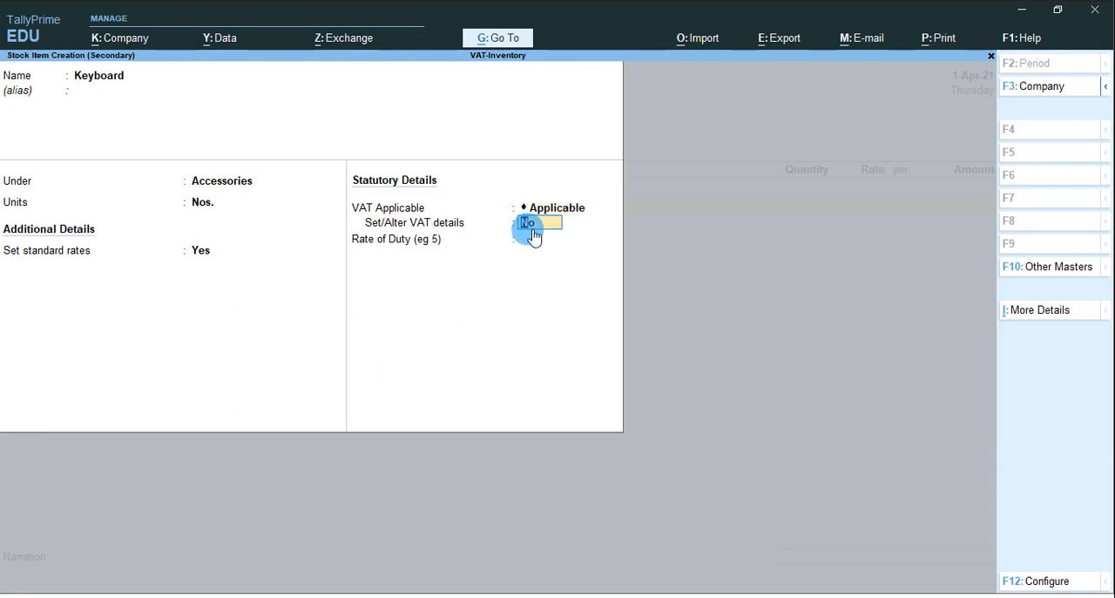
text(y)
key(Return)
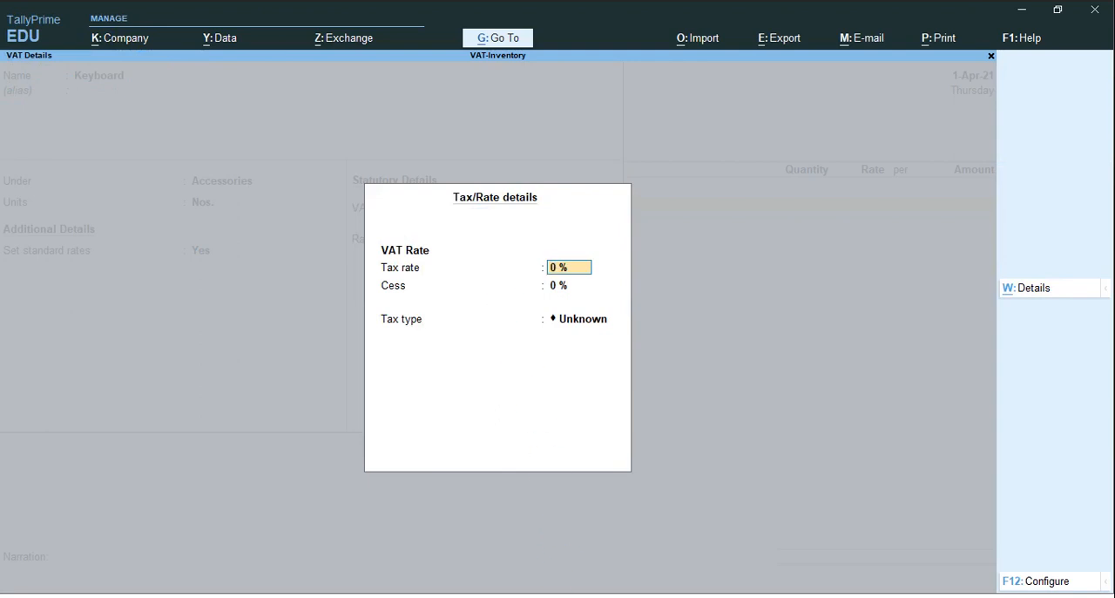
text(5)
key(Return)
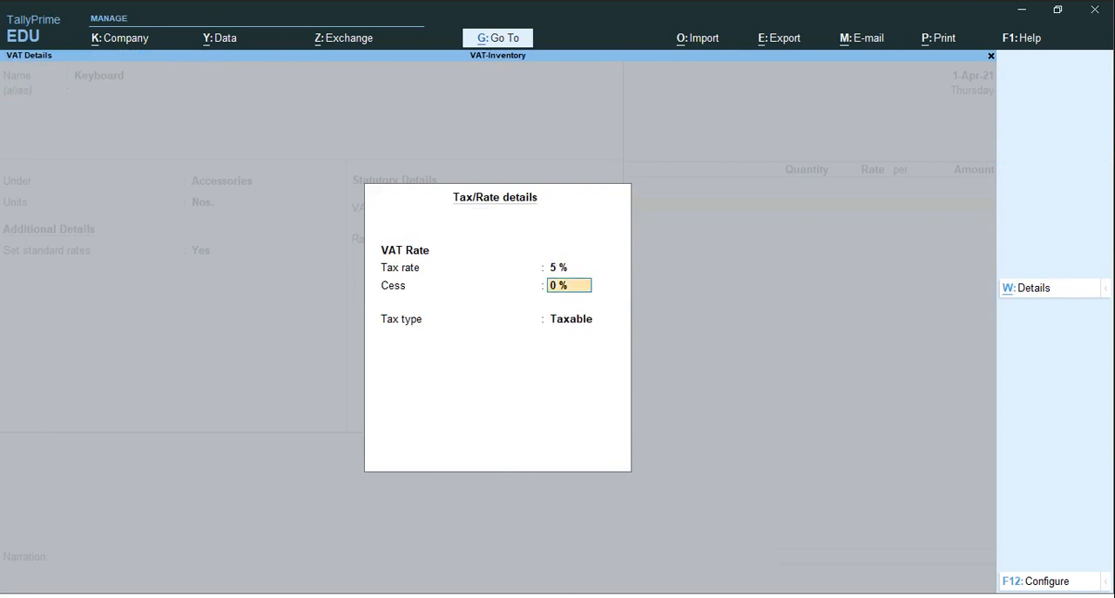
key(Return)
key(Return)
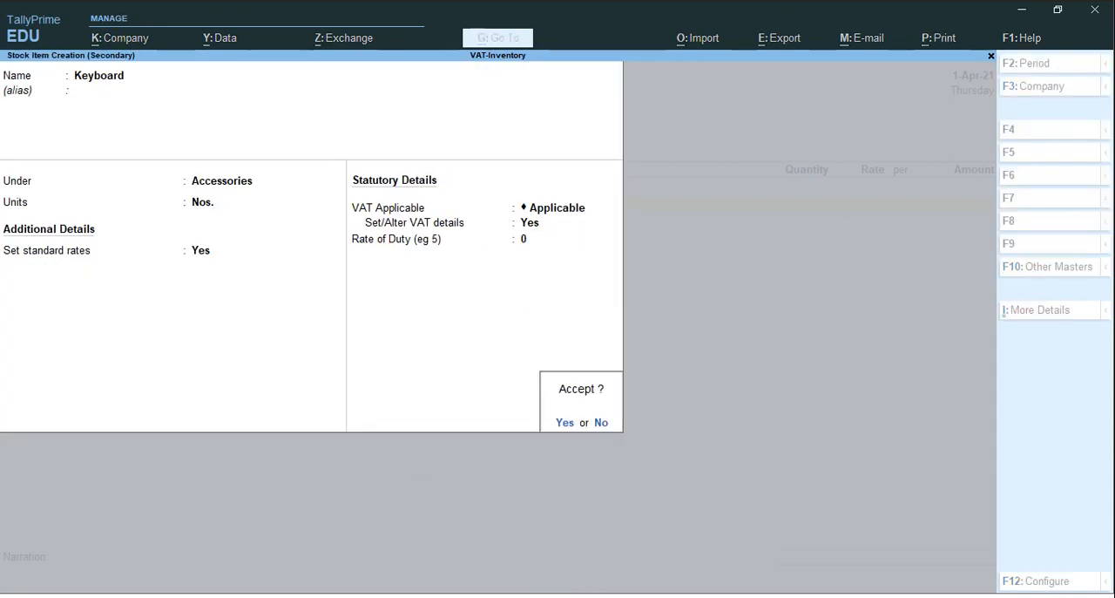
key(Return)
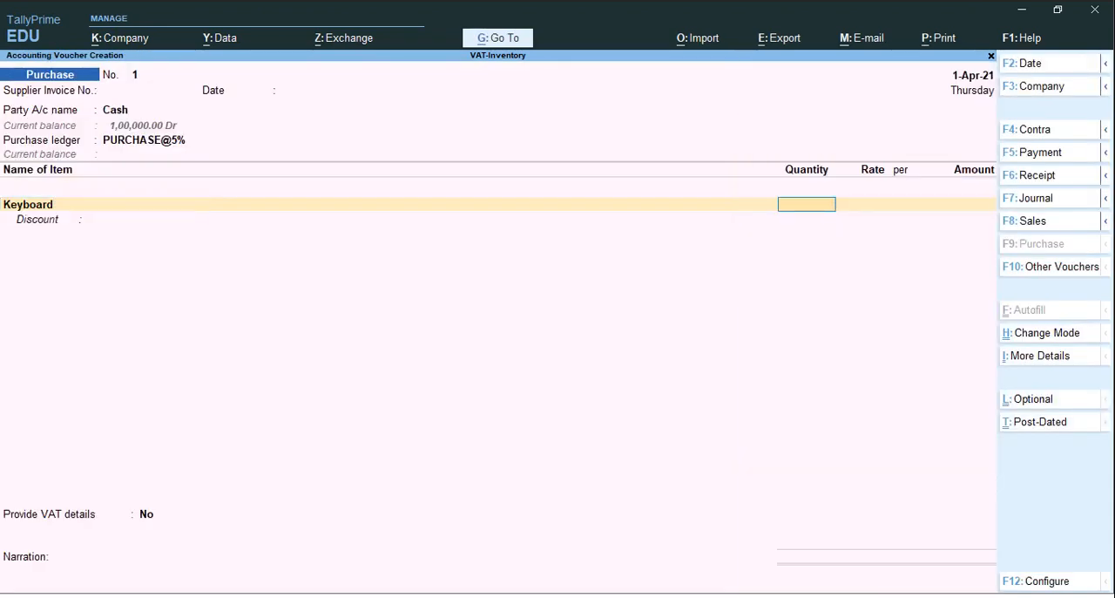
Enter 5 Nos. of Keyboard at a rate of 400 per Nos. in the purchase voucher, leaving the discount blank
text(5)
key(Return)
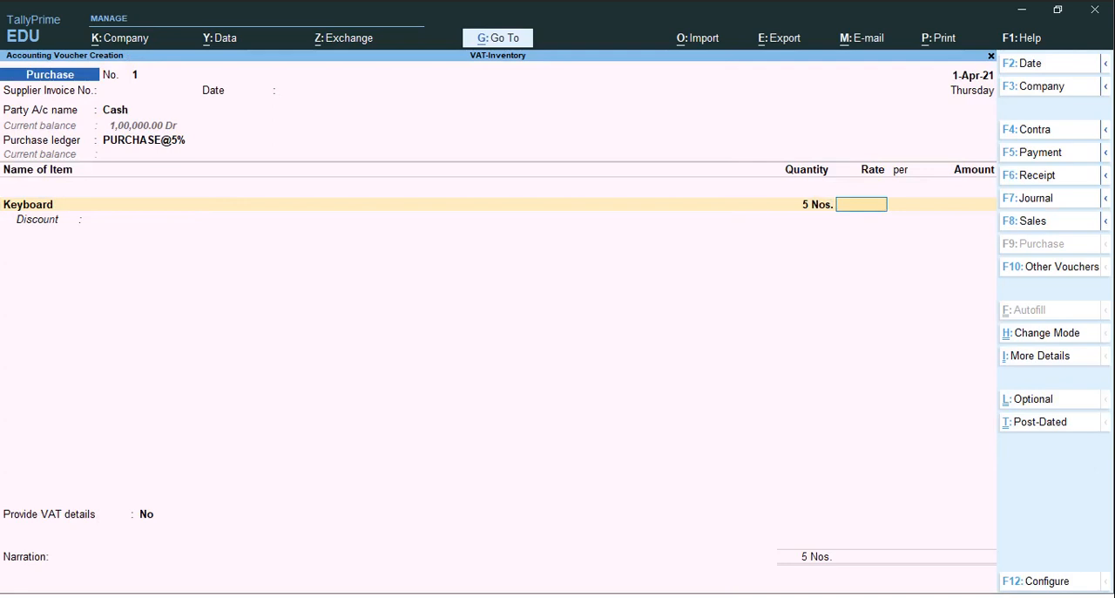
text(400)
key(Return)
key(Return)
key(Return)
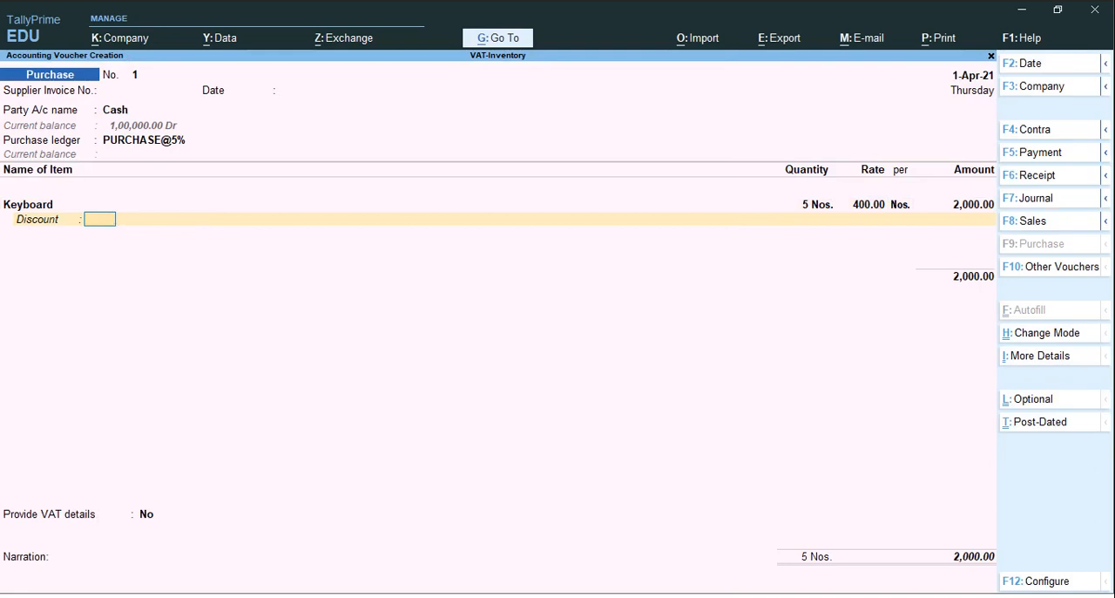
key(Return)
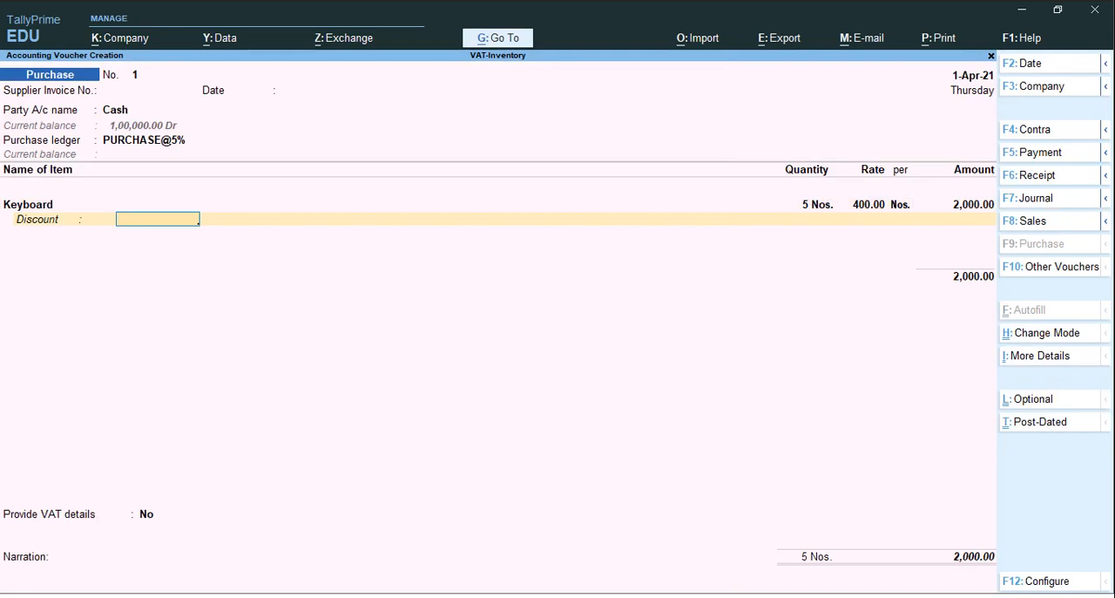
key(BackSpace)
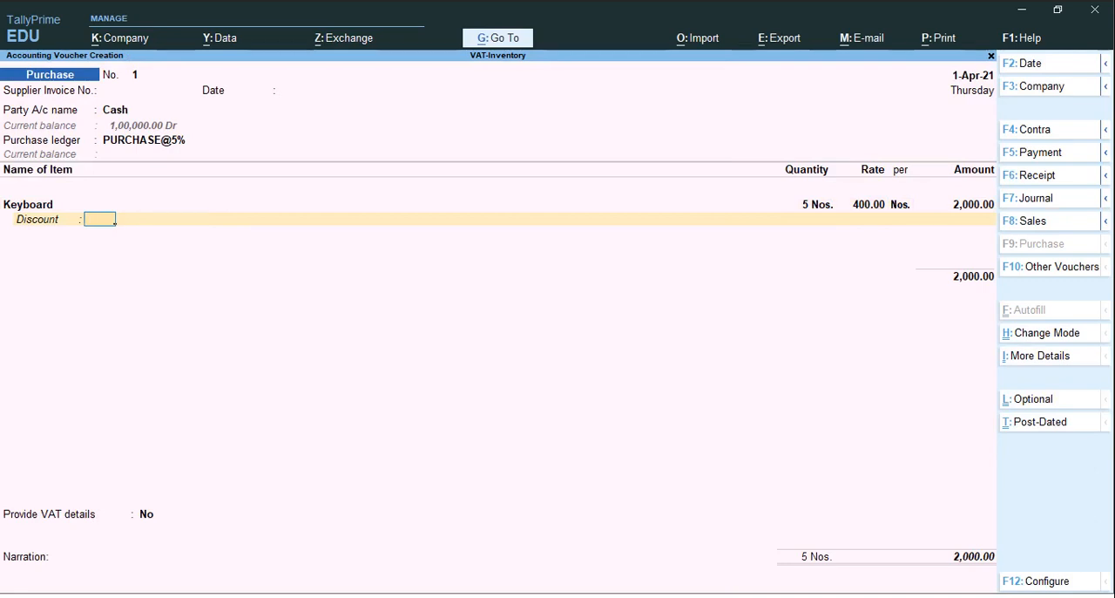
Set Show more configurations to Yes in the purchase voucher configuration and accept the settings
key(F12)
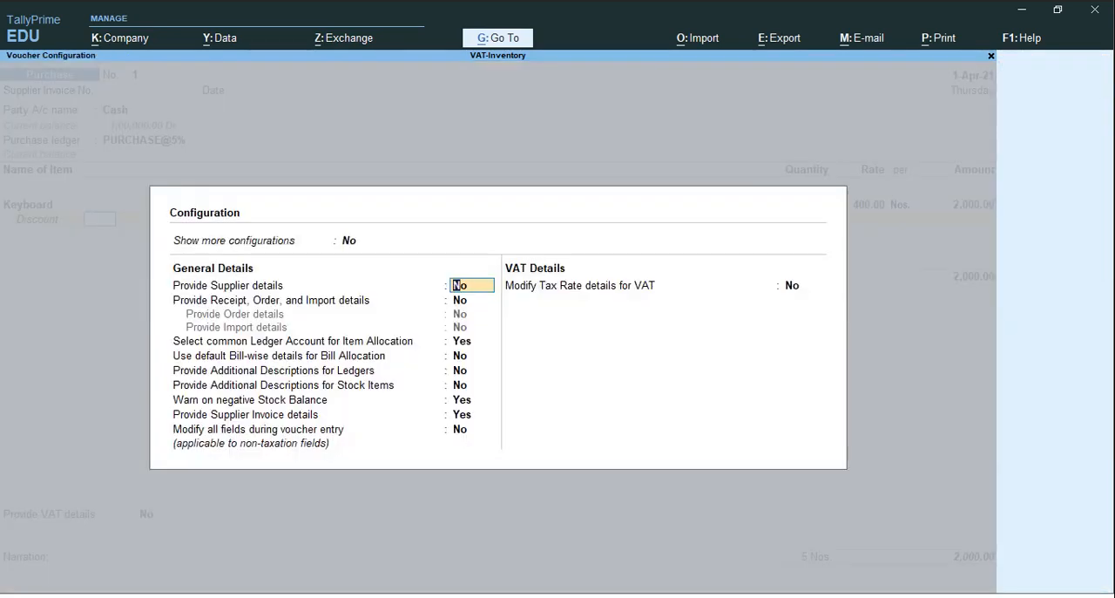
key(Up)
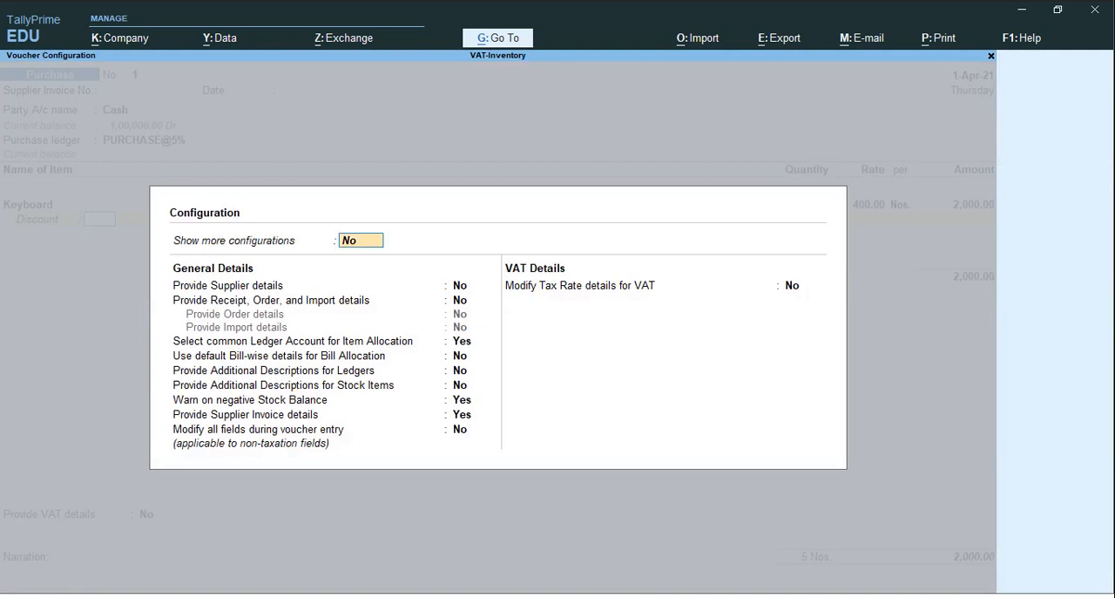
text(y)
key(Return)
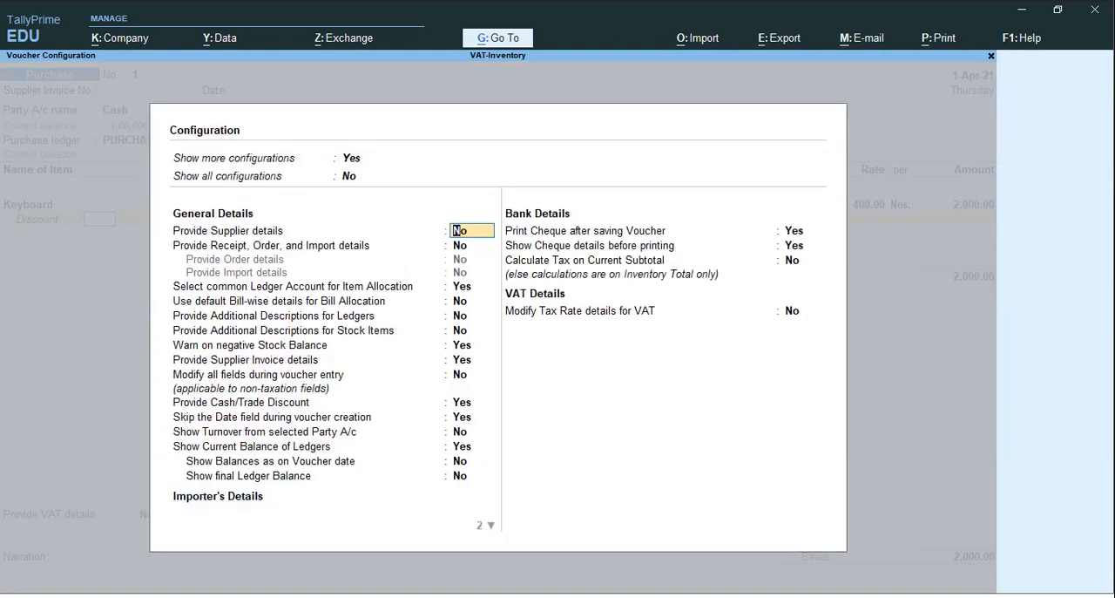
key(ctrl+a)
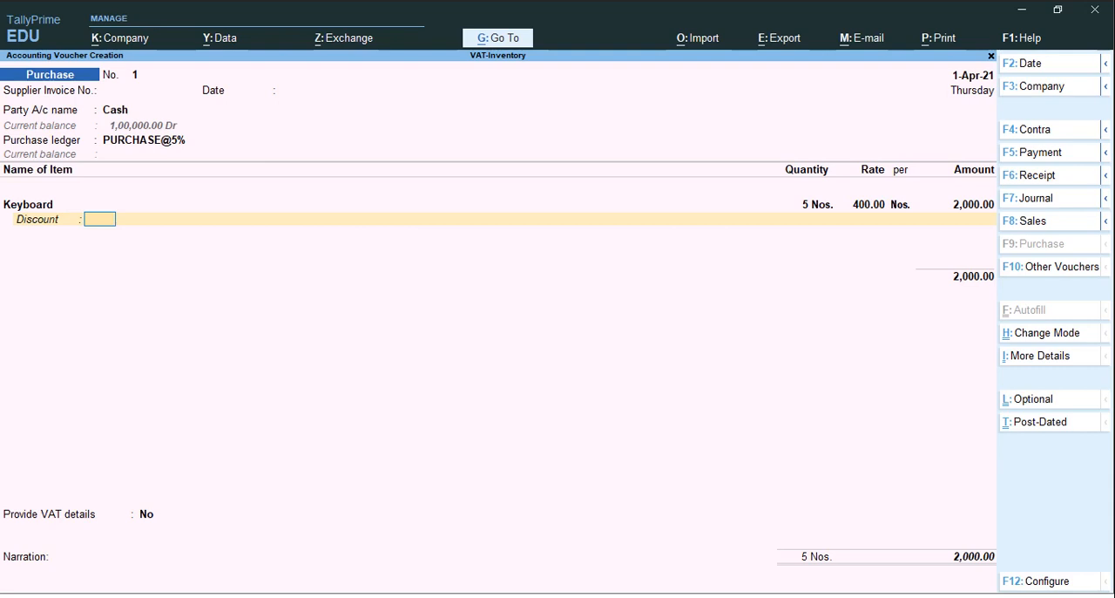
Create a stock item named Mouse under the Accessories group, with Nos. as its unit
key(Return)
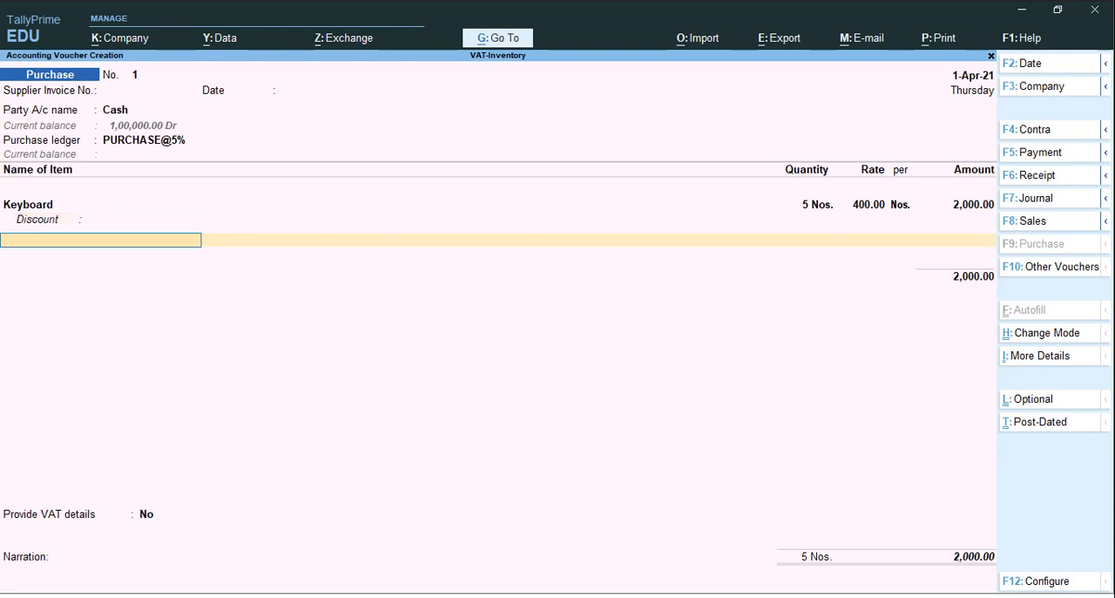
key(alt+c)
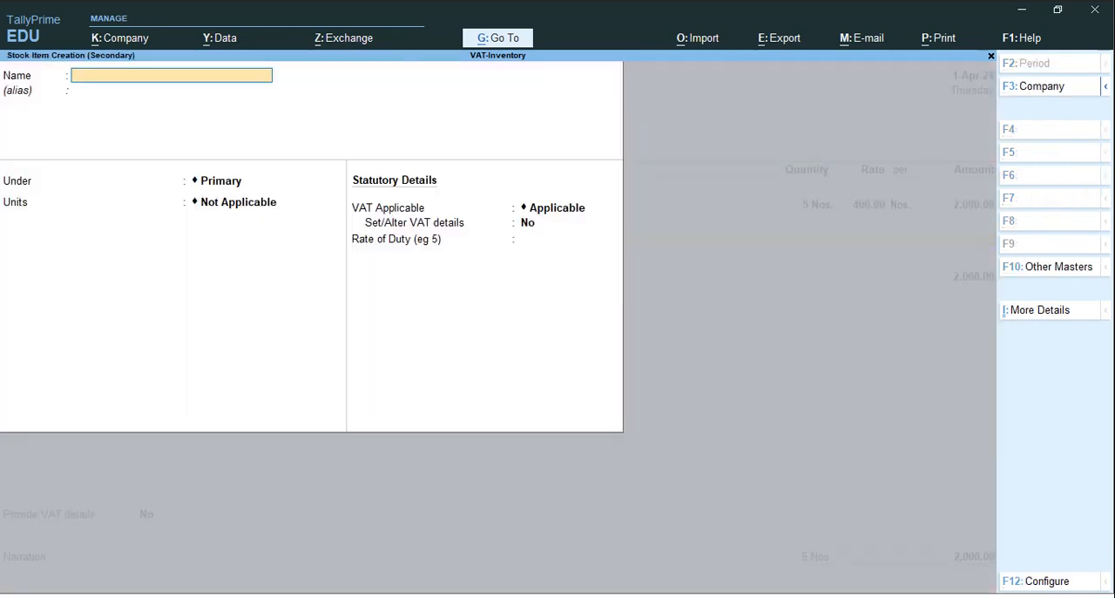
text(Mouse)
key(Return)
key(Return)
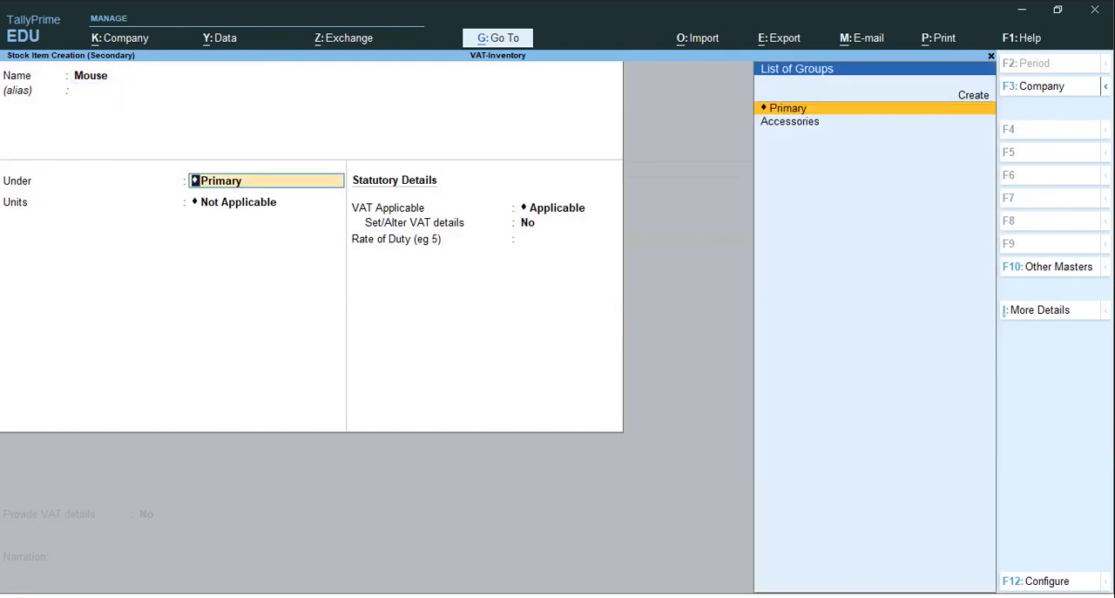
key(Down)
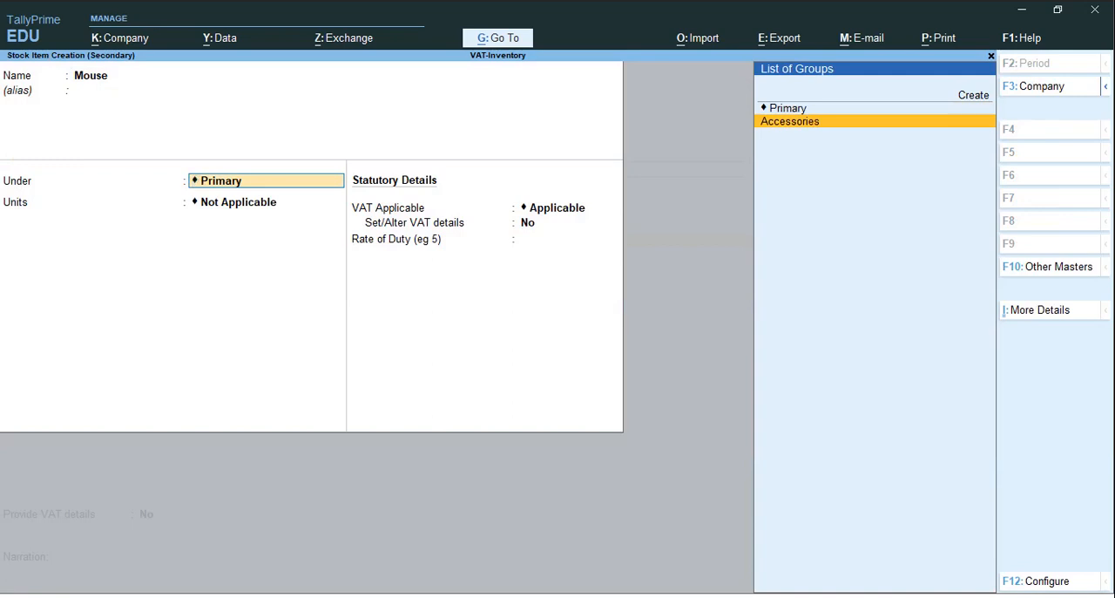
key(Return)
Enable VAT details for Mouse with a 5% tax rate and 0% cess, and save the stock item
key(Return)
key(Return)
key(Return)
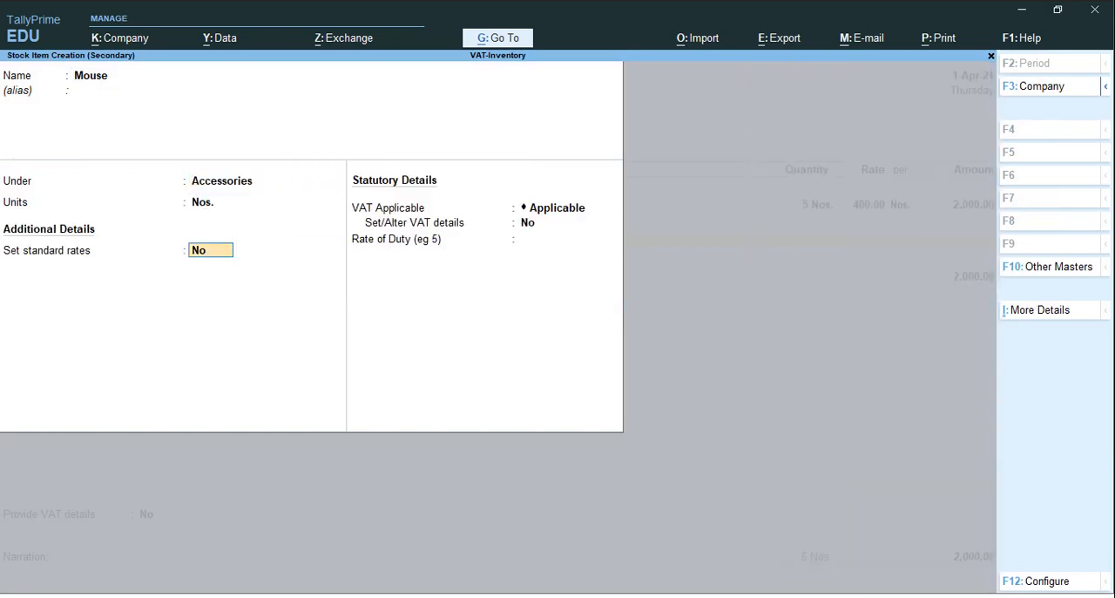
text(y)
key(Return)
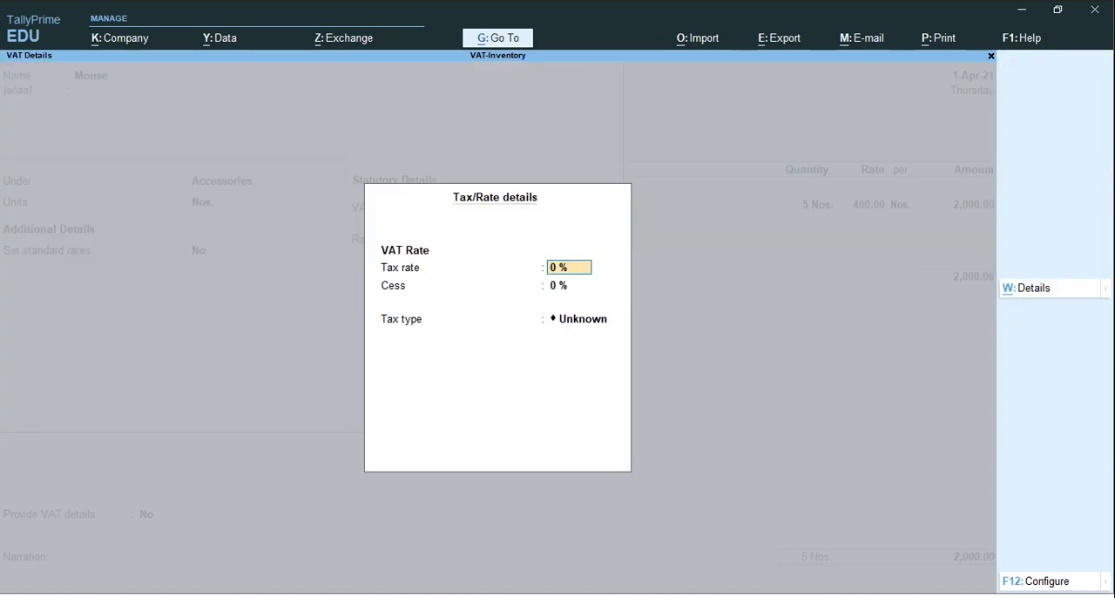
text(5)
key(Return)
key(Return)
key(Return)
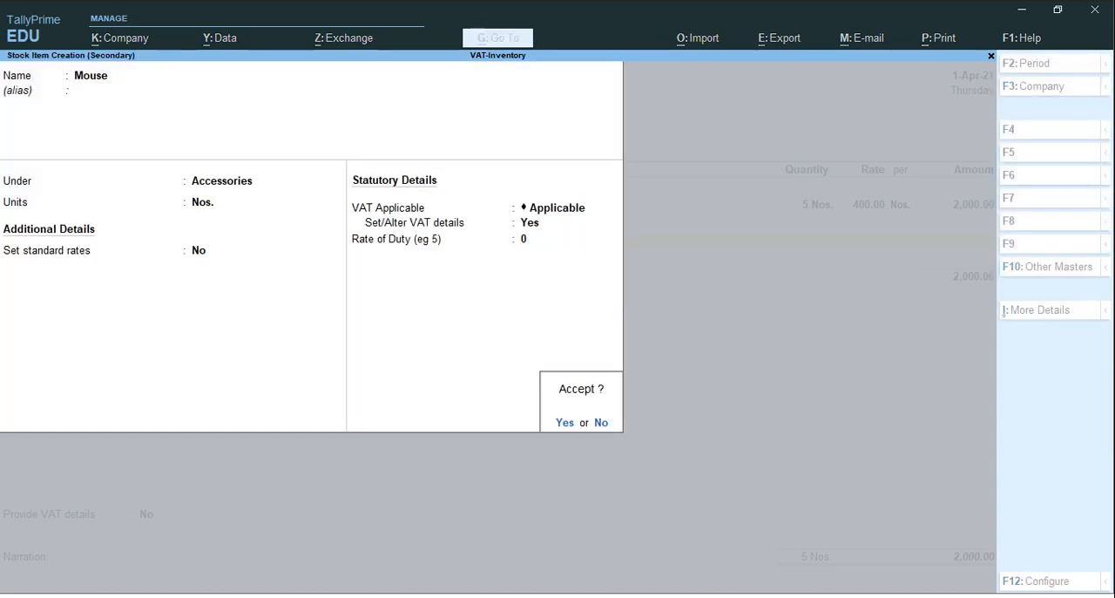
key(Return)
Enter 10 Nos. of Mouse at a rate of 300 in the purchase voucher
text(10)
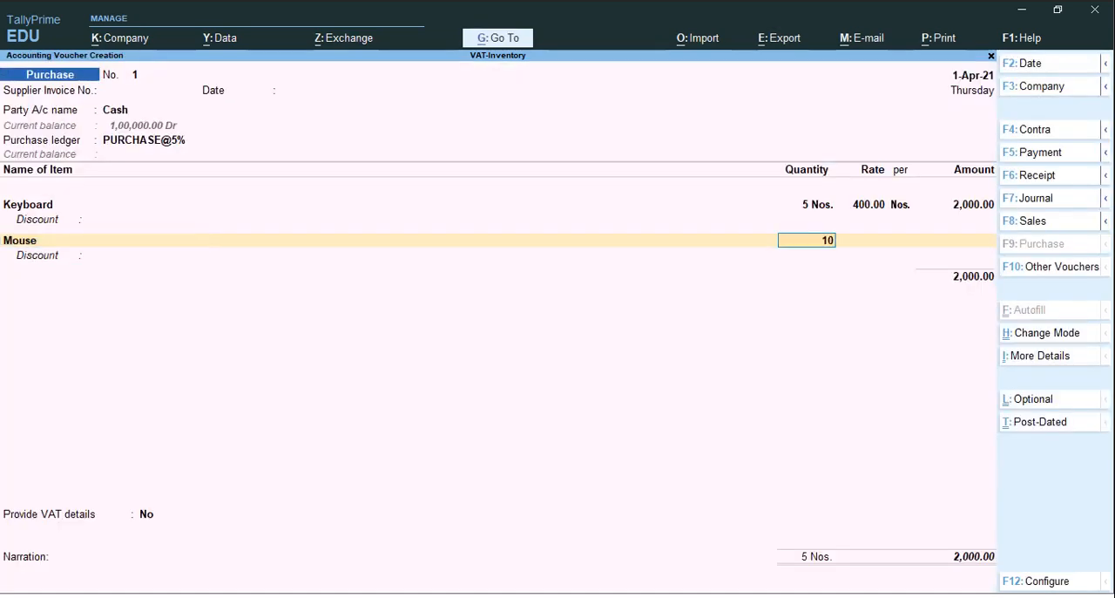
key(Return)
text(300)
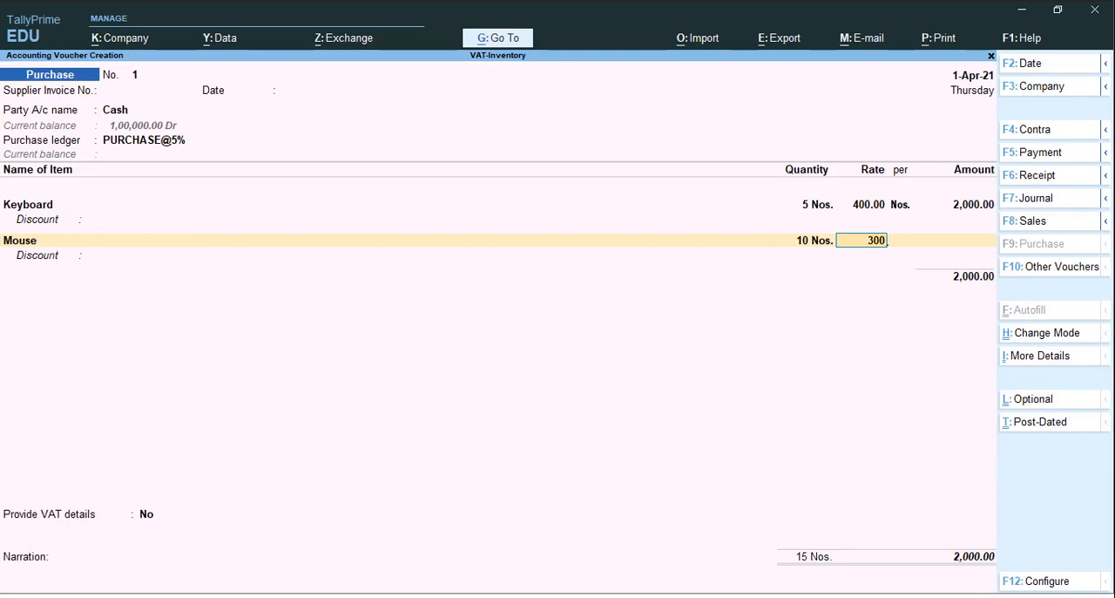
key(Return)
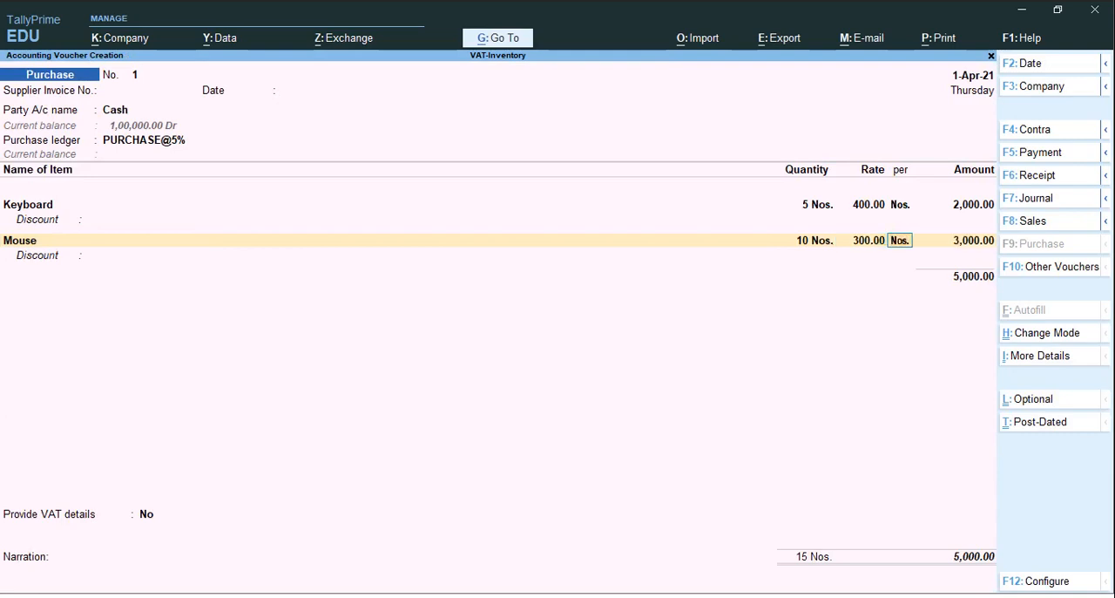
Change the rate of Mouse in the purchase voucher to 350 per Nos
key(BackSpace)
key(ctrl)
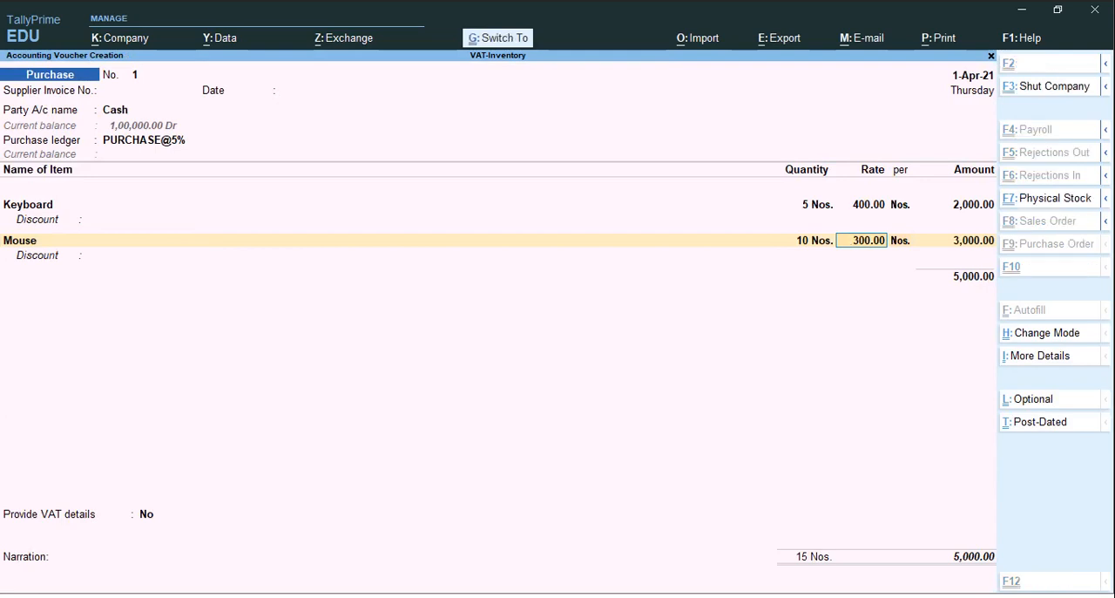
text(350)
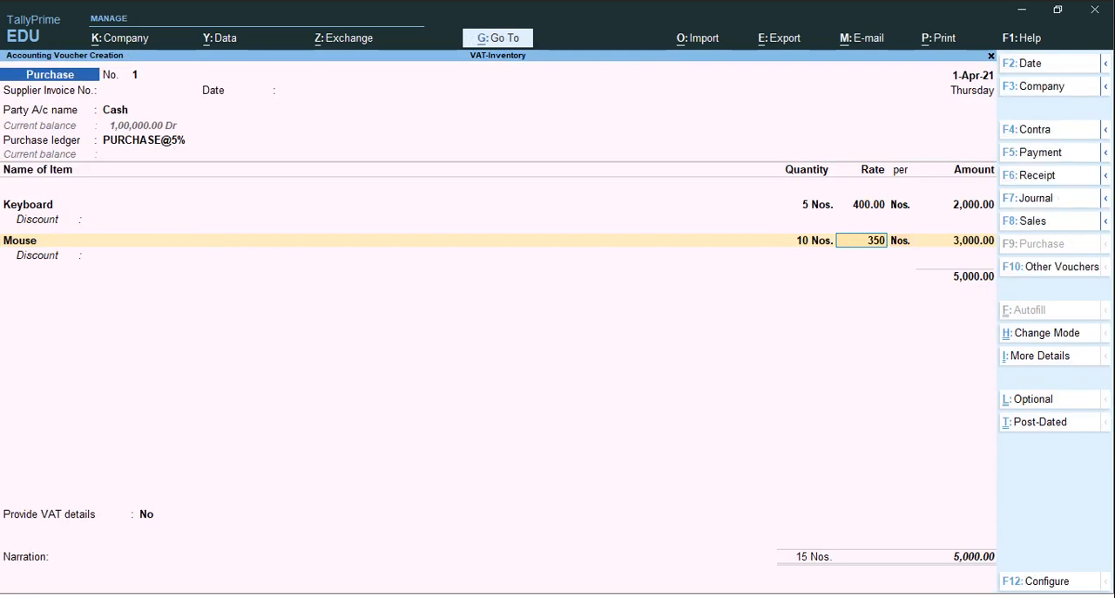
key(Return)
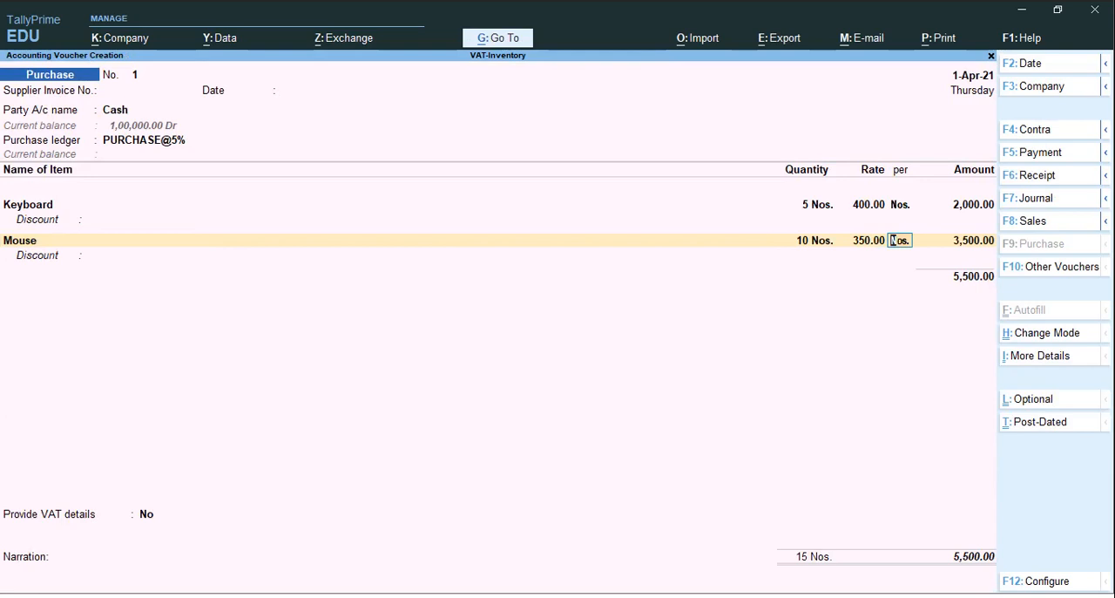
key(Return)
key(Return)
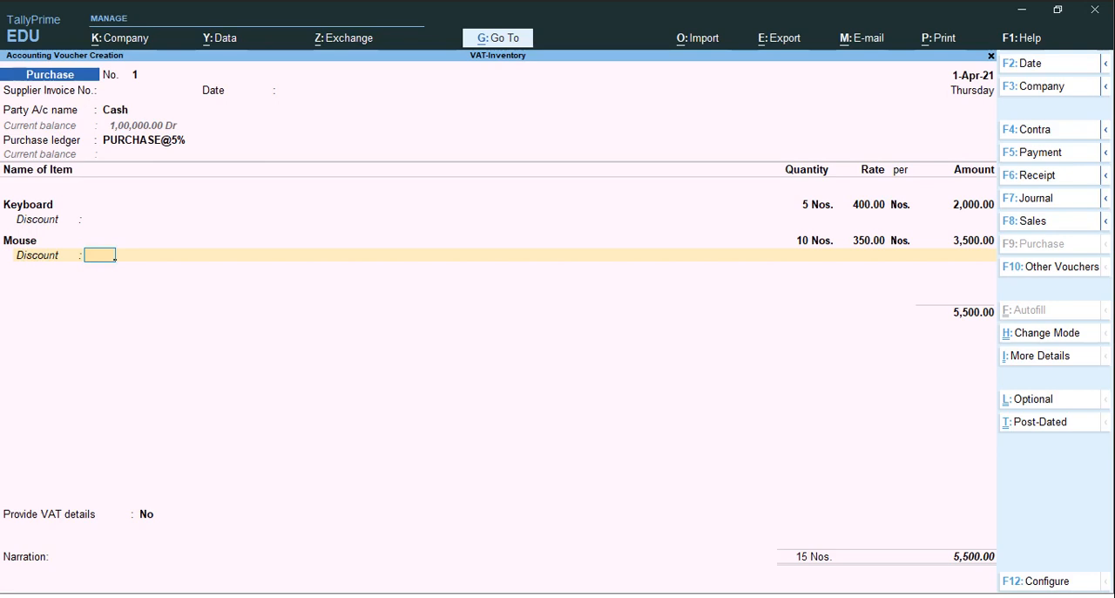
Try a 2% discount and a discount amount of 100 on Mouse, and clear the discount
text(2%)
key(Return)
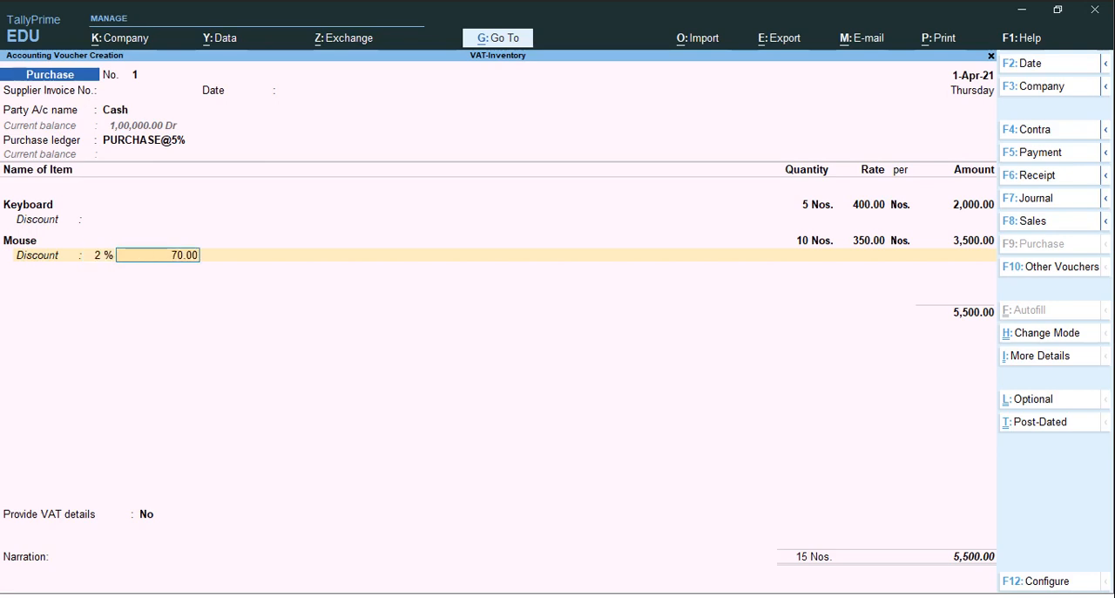
key(BackSpace)
text(0)
key(Return)
text(100)
key(Return)
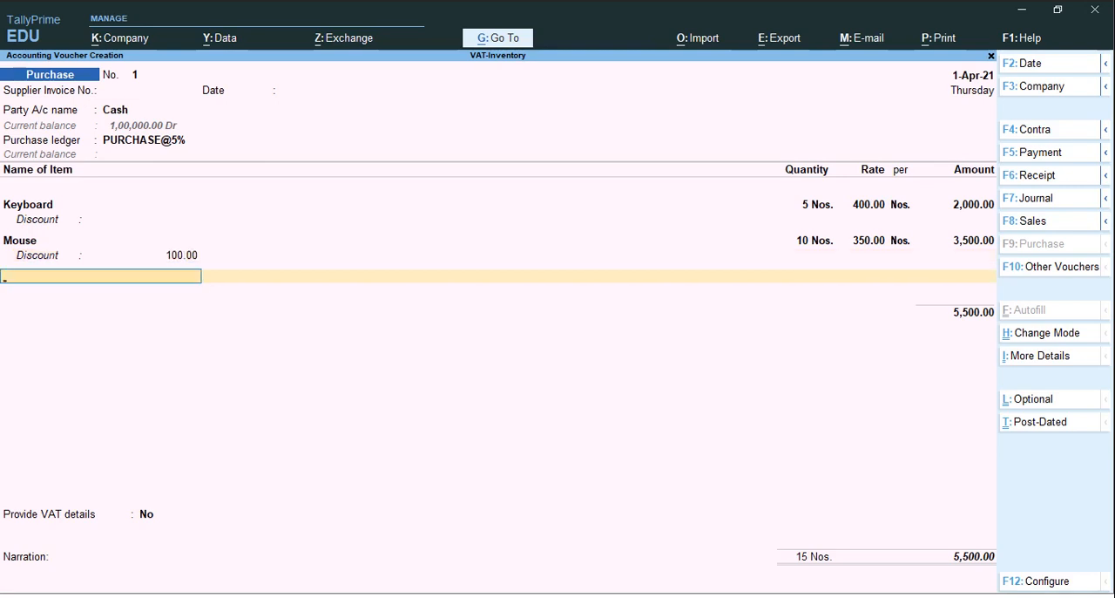
key(BackSpace)
text(0)
key(Return)
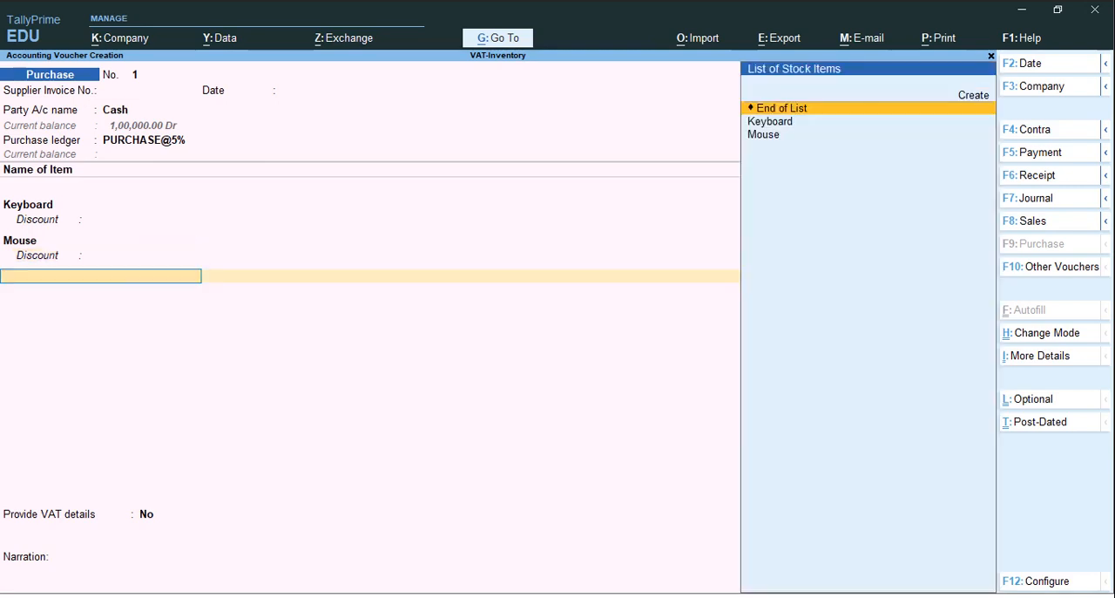
Leave the discount of Mouse blank and end the list of stock items in the purchase voucher
key(Return)
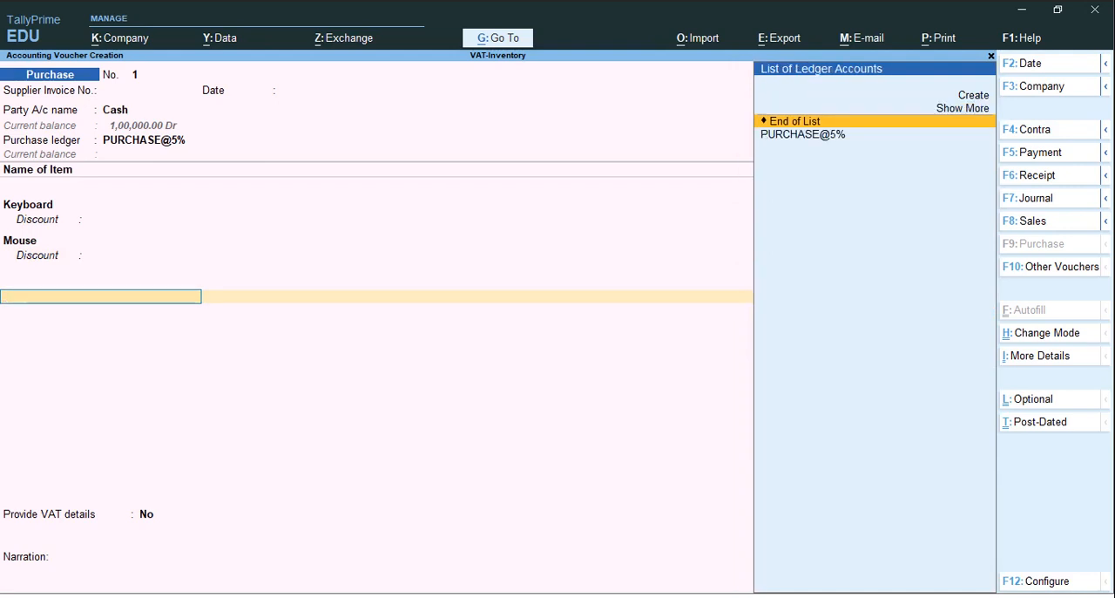
key(BackSpace)
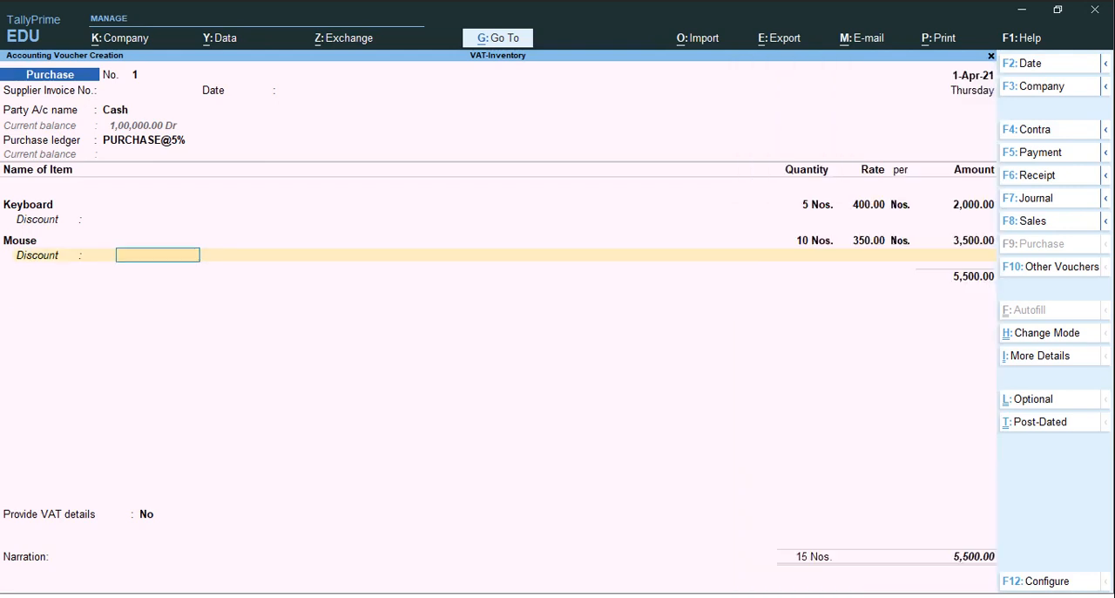
key(Return)
Start a new ledger from the purchase voucher and name it INPUT VAT@5%, leaving the alias blank
key(Return)
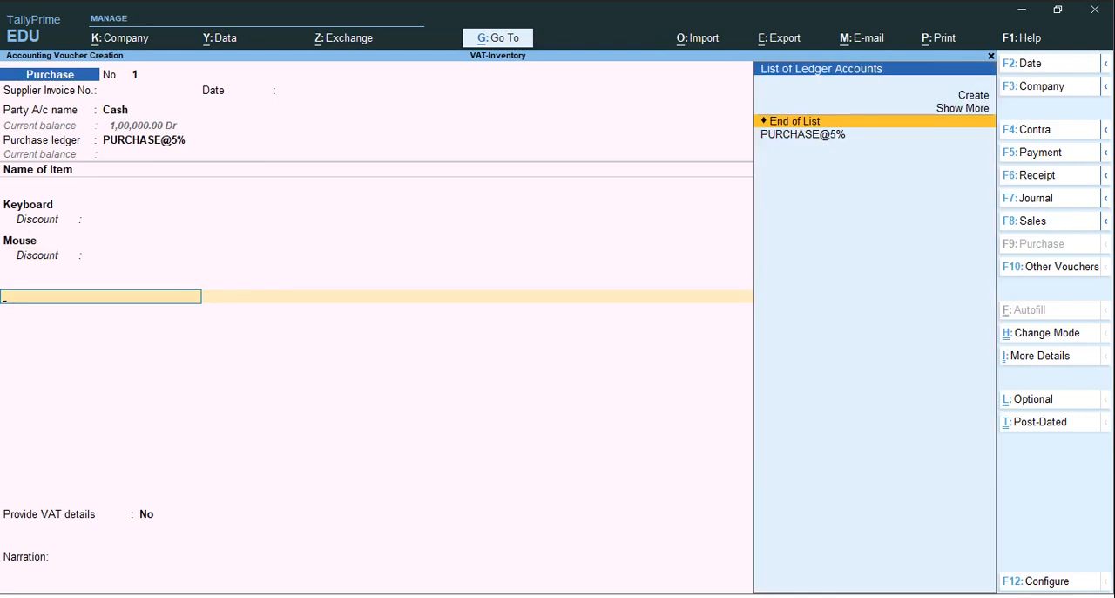
key(Up)
key(Up)
key(Return)
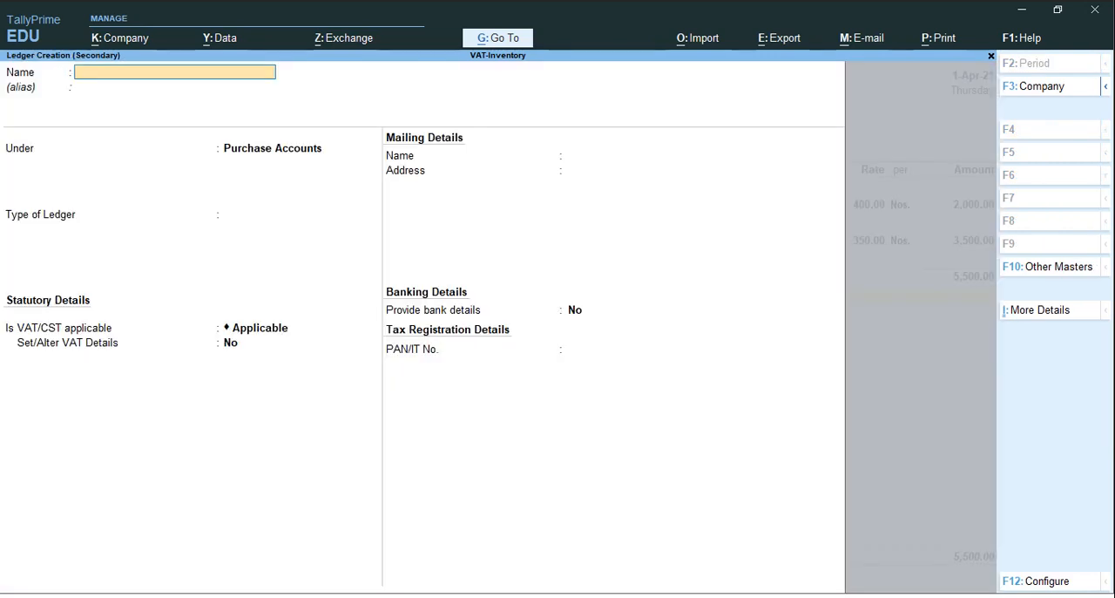
text(INPUT VAT@5%)
key(Return)
Place the INPUT VAT@5% ledger under Duties & Taxes with duty type VAT and 5% calculation, and save it
key(Return)
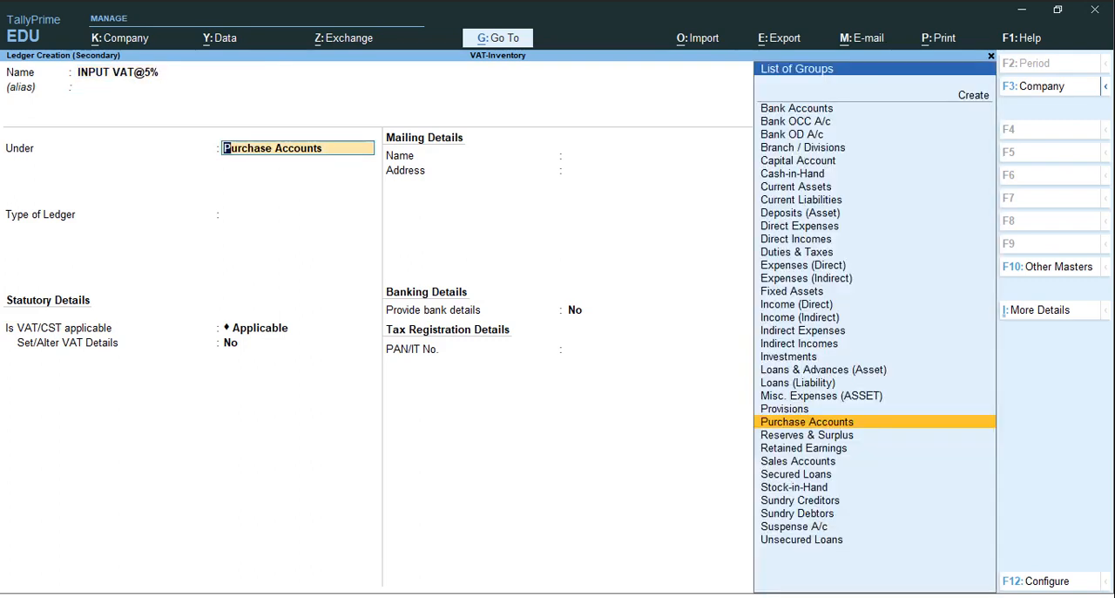
text(Du)
key(Return)
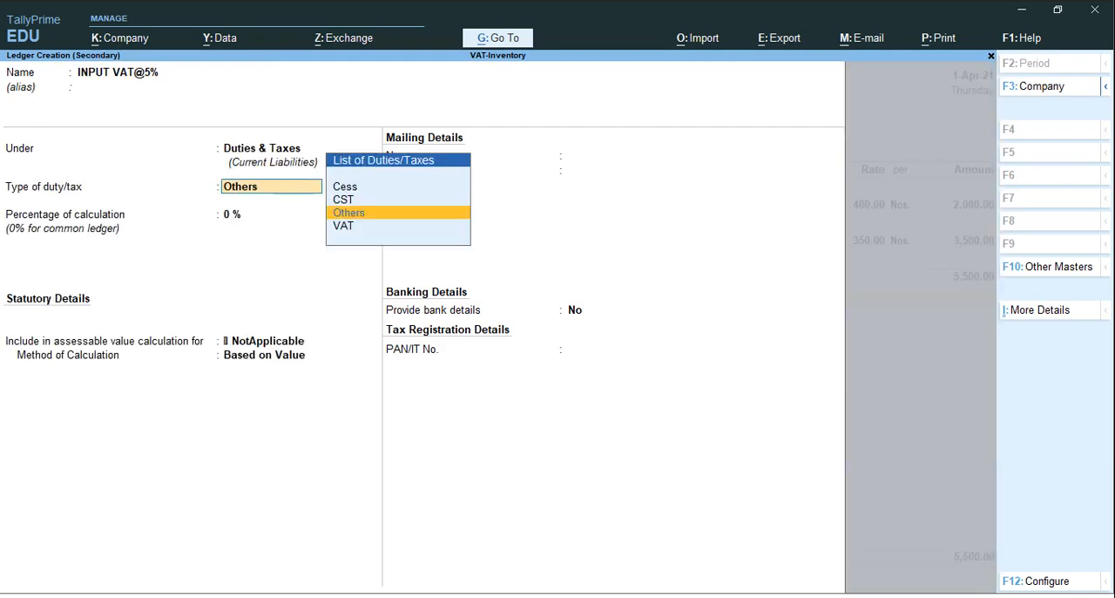
key(Down)
key(Return)
text(5)
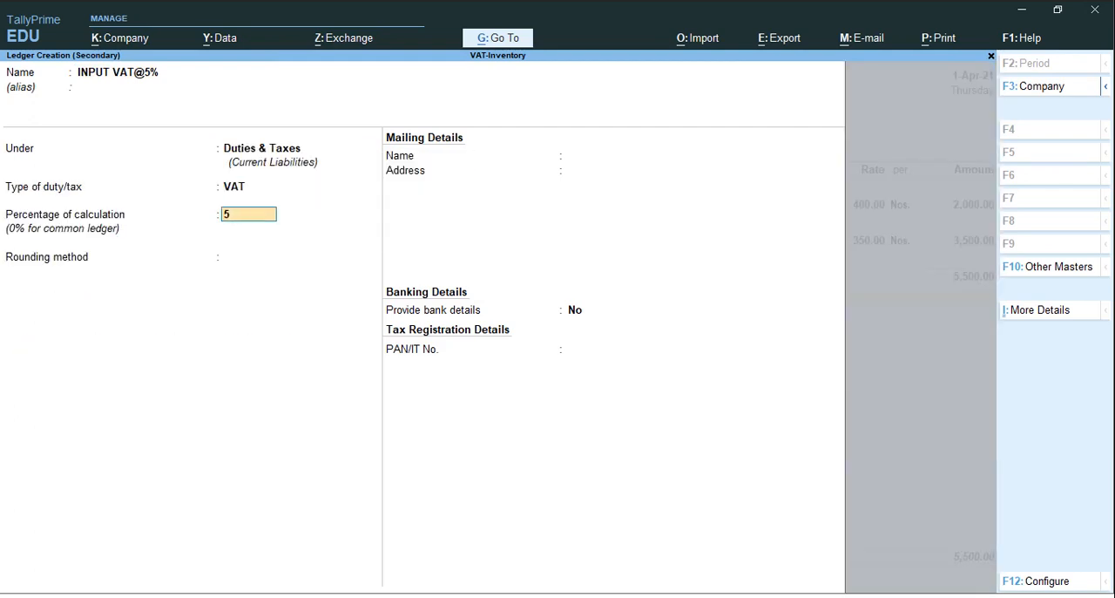
key(Return)
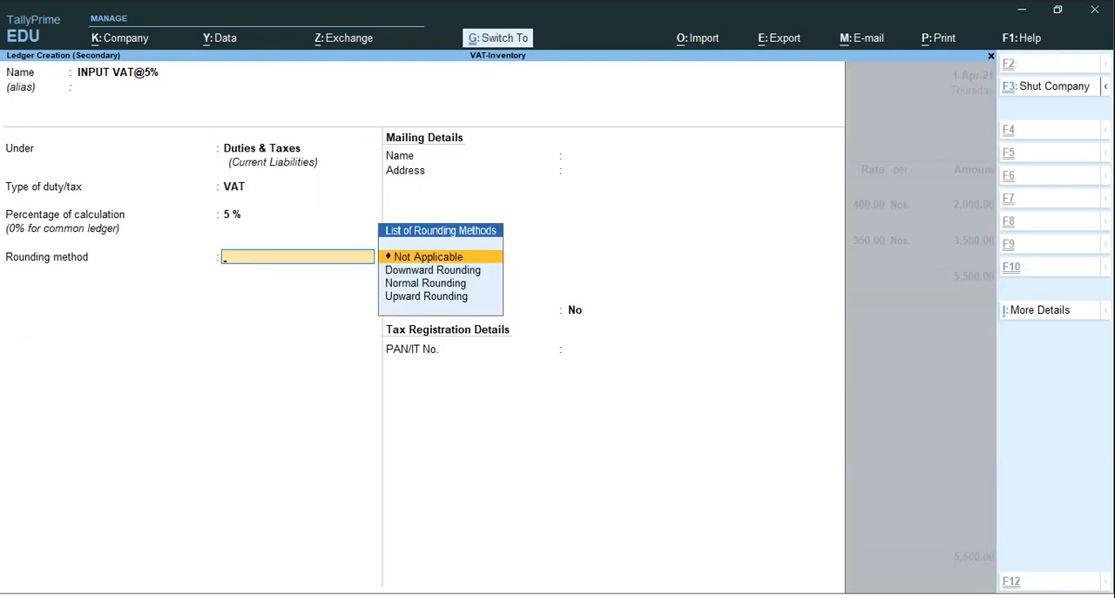
key(ctrl+a)
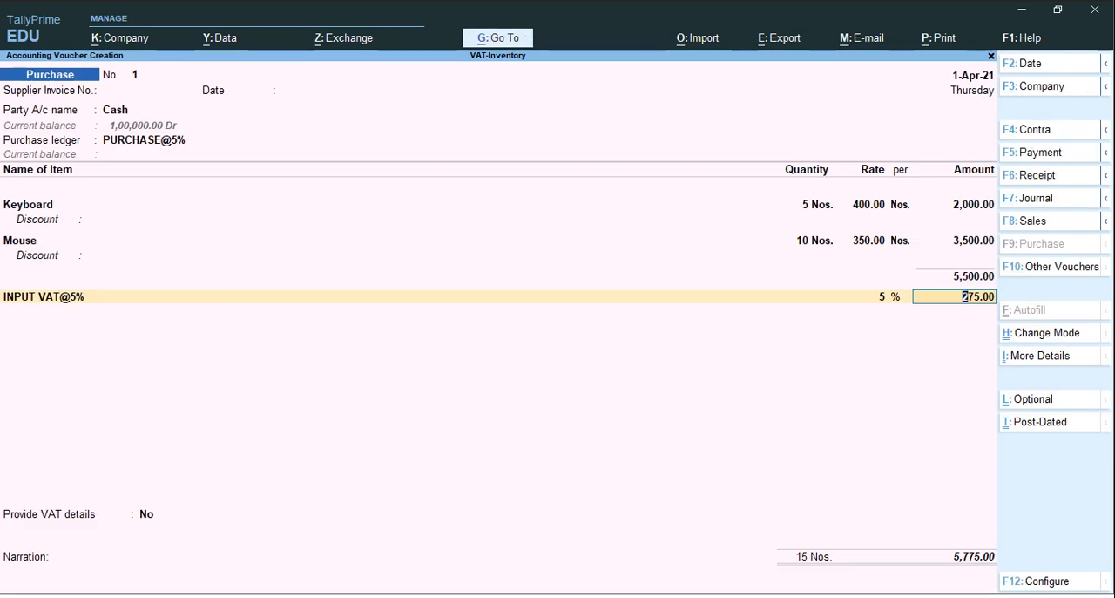
Accept the purchase voucher with INPUT VAT@5% applied, Provide VAT details set to No, and the narration blank
key(Return)
key(Return)
key(Return)
key(Return)
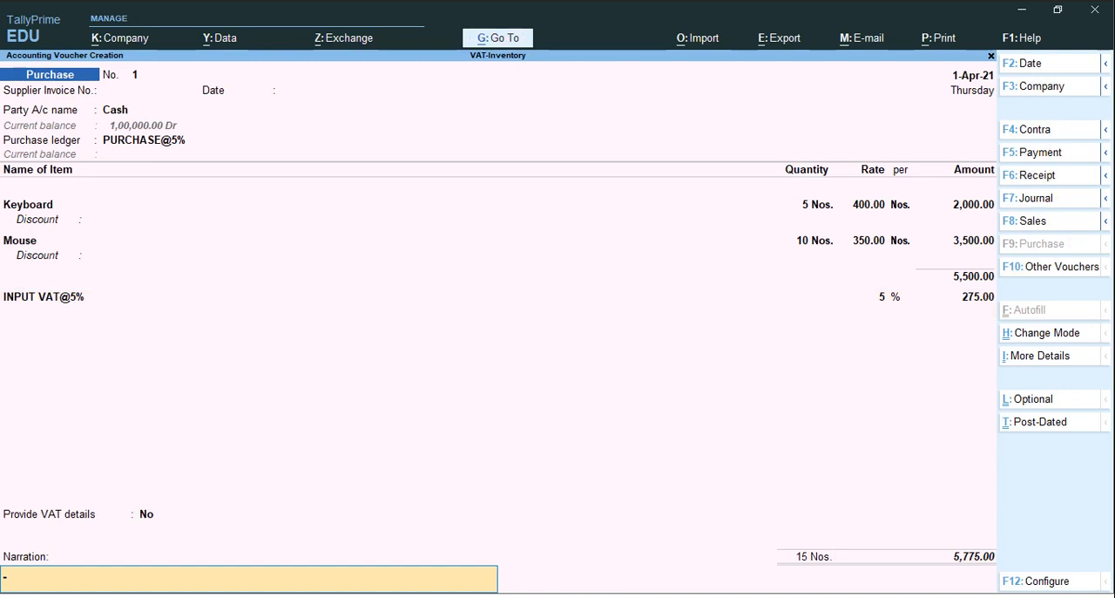
key(Return)
key(Escape)
key(Return)
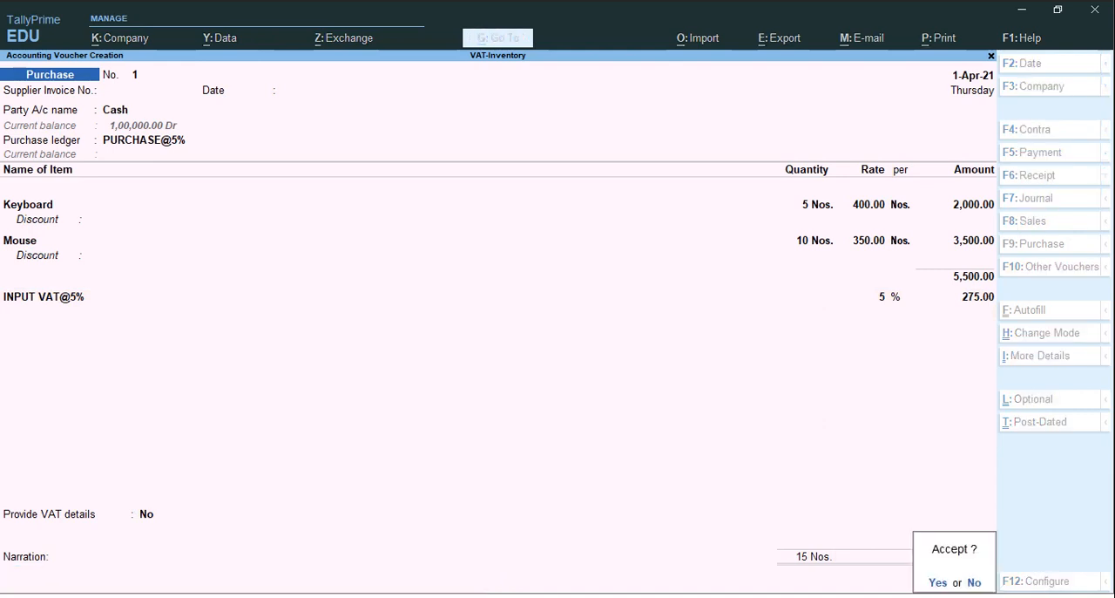
key(y)
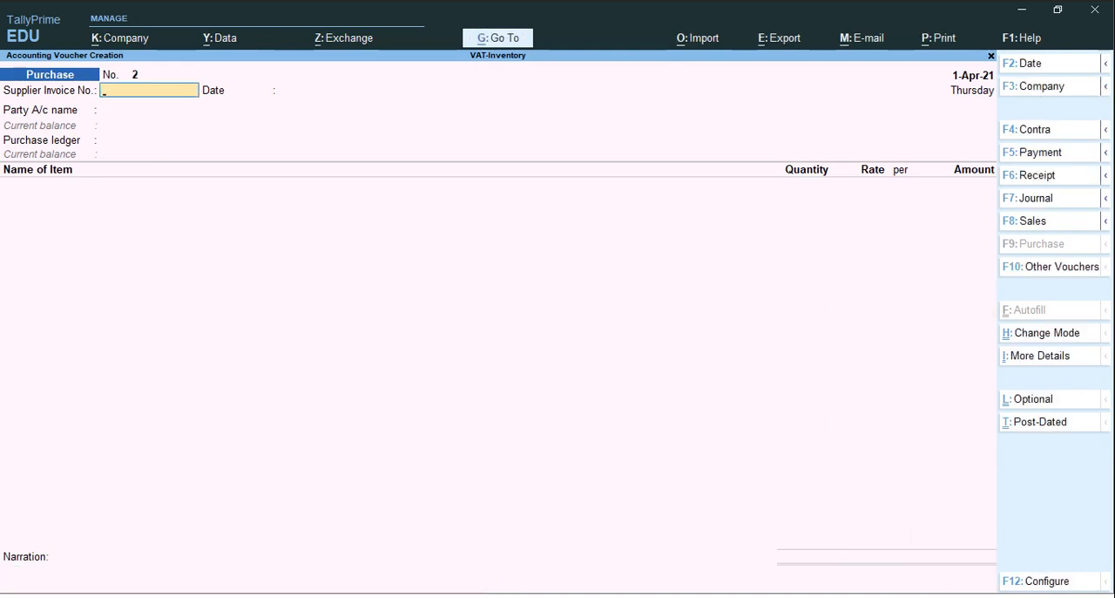
Quit voucher creation and open the Profit & Loss A/c report
key(Escape)
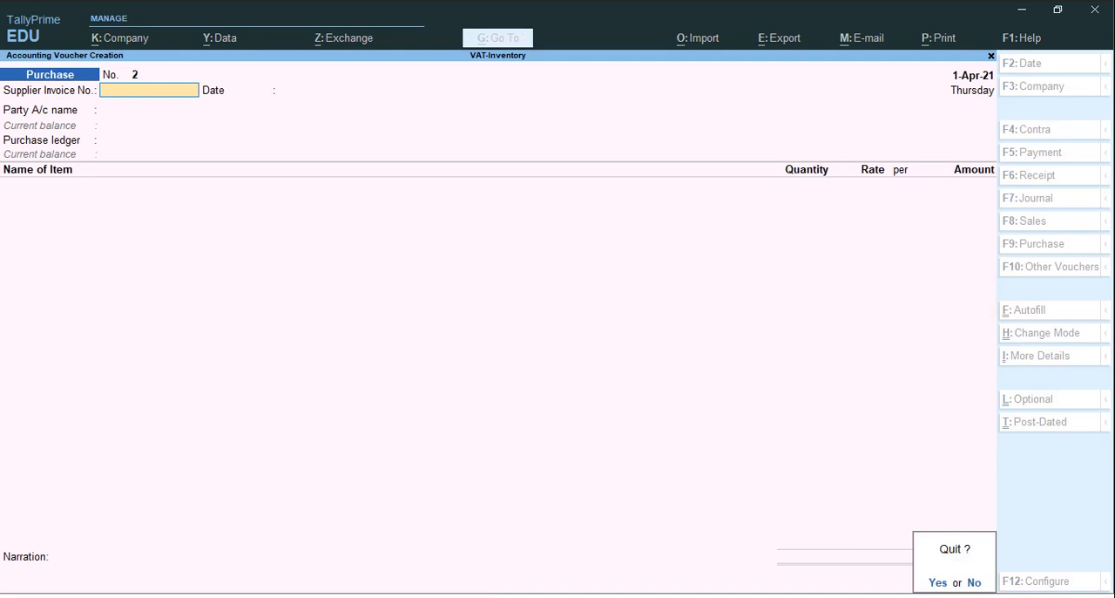
key(y)
key(Down)
key(Down)
key(Down)
key(Down)
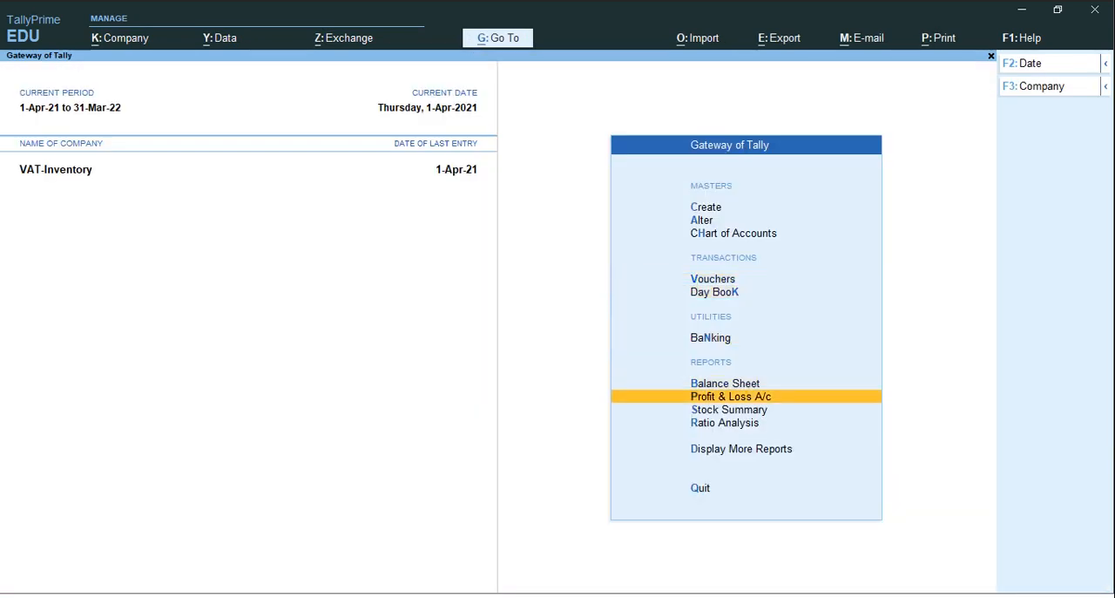
key(Return)
Expand the Profit & Loss A/c details and open the Accessories stock summary under Closing Stock
key(Down)
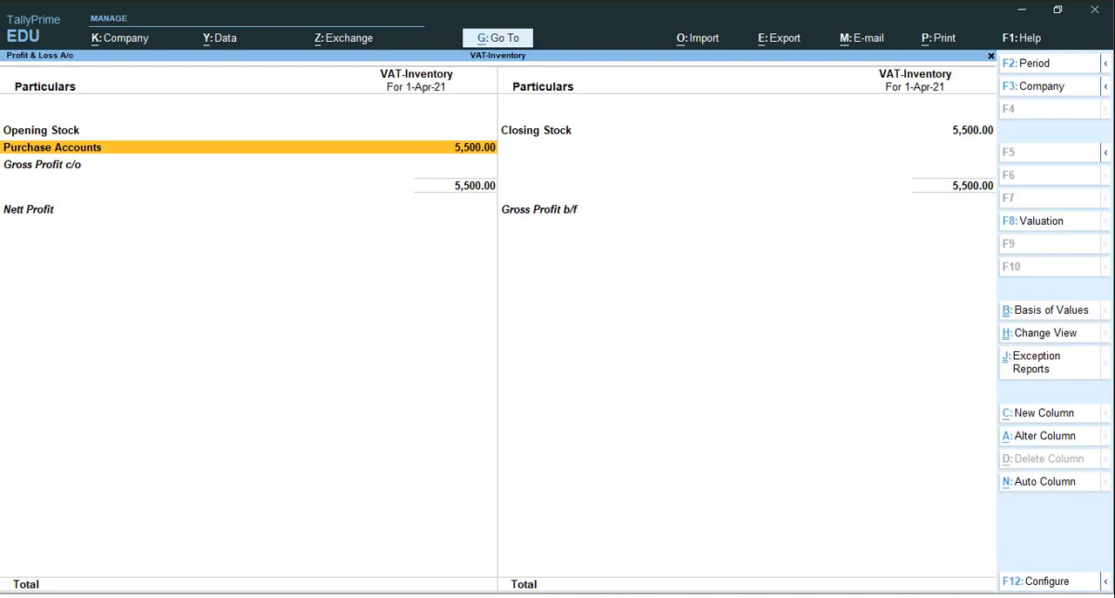
key(Right)
key(Up)
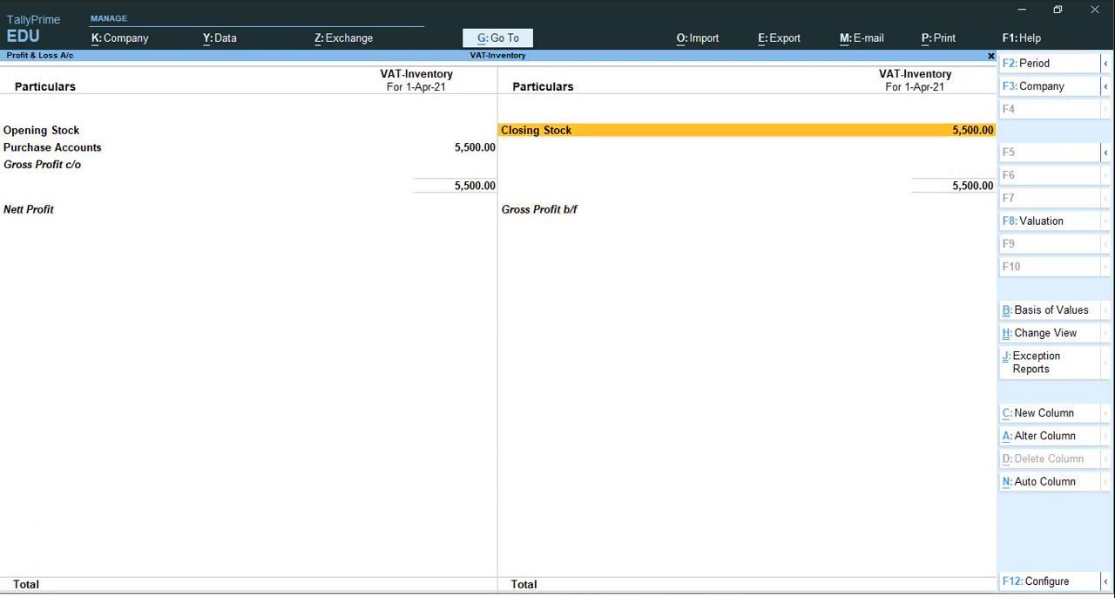
key(alt+F5)
key(Down)
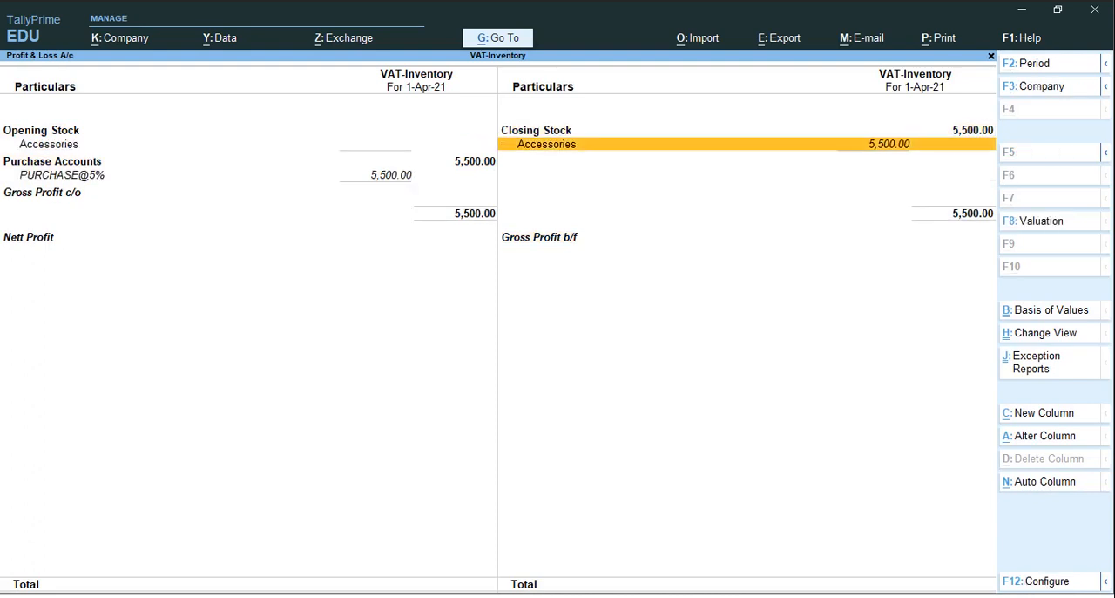
key(Return)
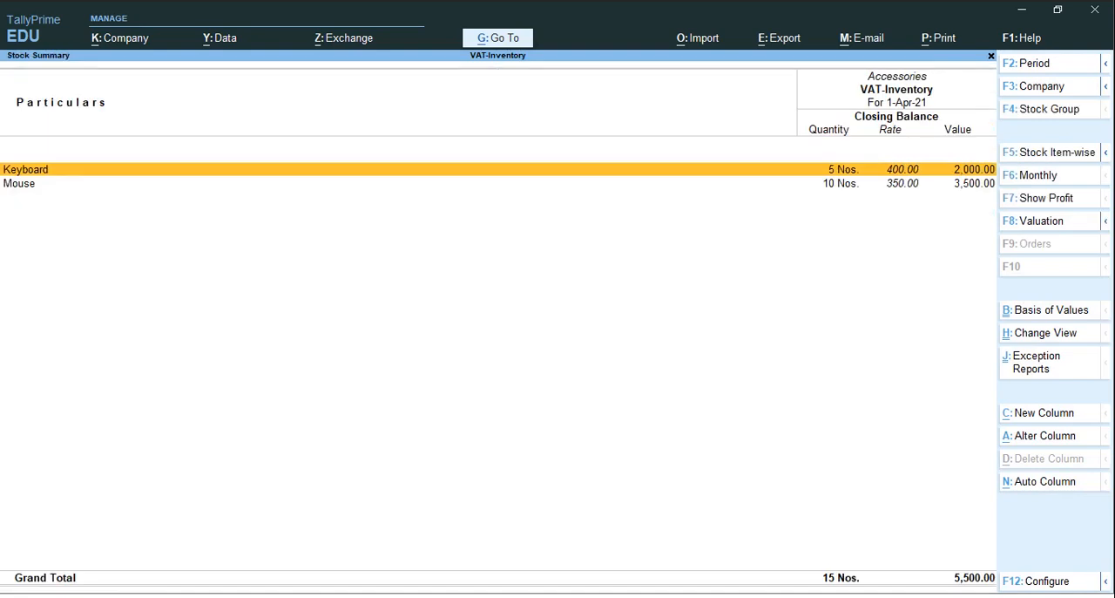
Return to the Profit & Loss A/c and highlight the Purchase Accounts group
key(Escape)
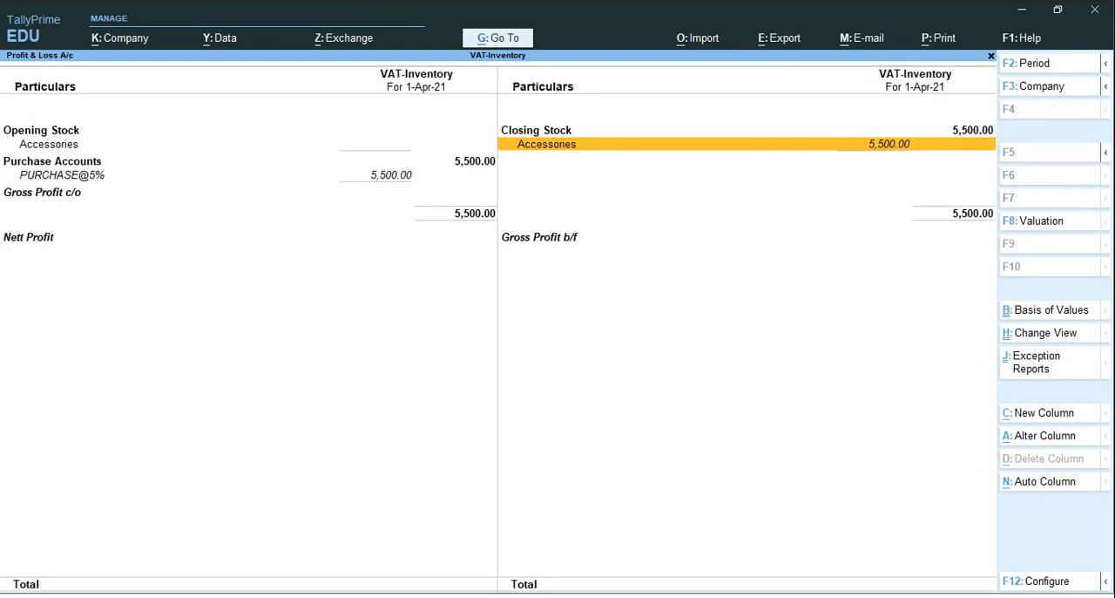
key(Left)
key(Down)
key(Down)
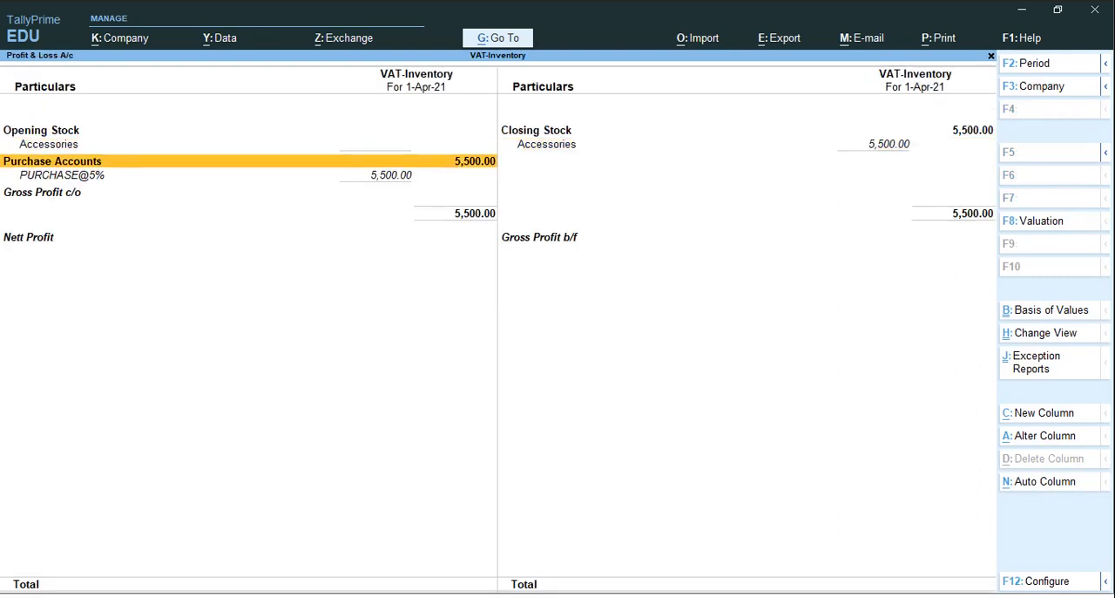
Leave the Profit & Loss A/c and open Account Books among the additional reports
key(Escape)
key(Down)
key(Down)
key(Down)
key(Return)
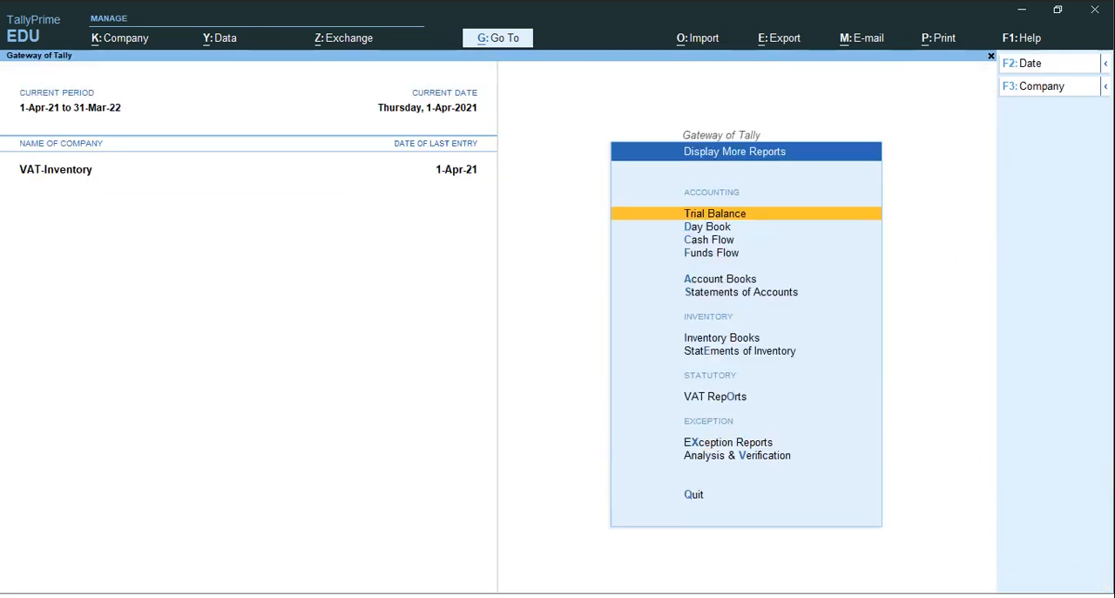
key(Down)
key(Down)
key(Down)
key(Down)
key(Down)
key(Down)
key(Down)
key(Down)
key(Up)
key(Up)
key(Up)
key(Up)
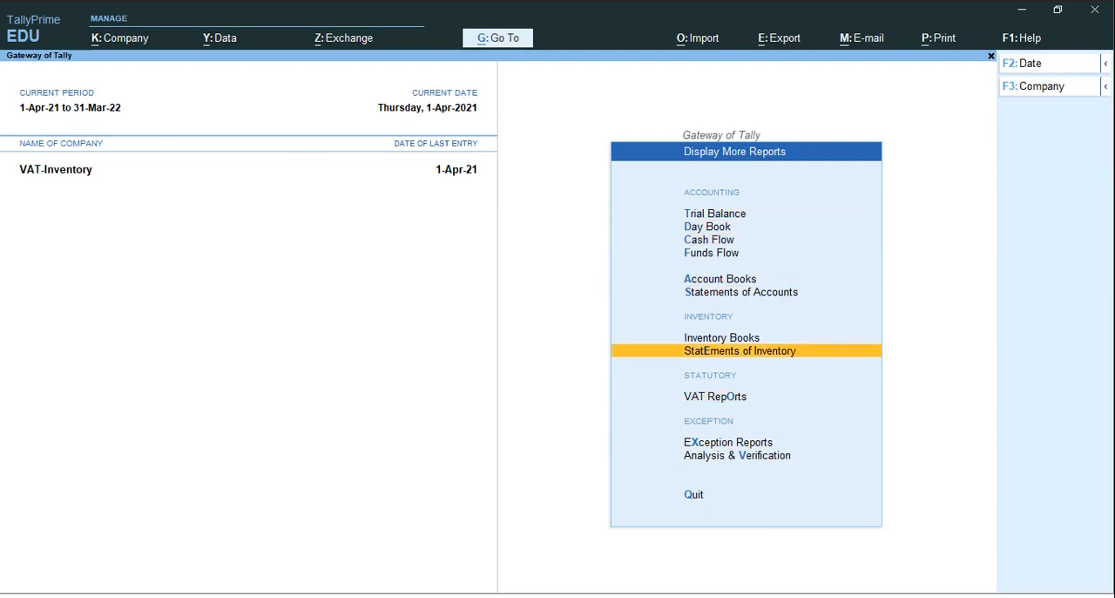
key(Return)
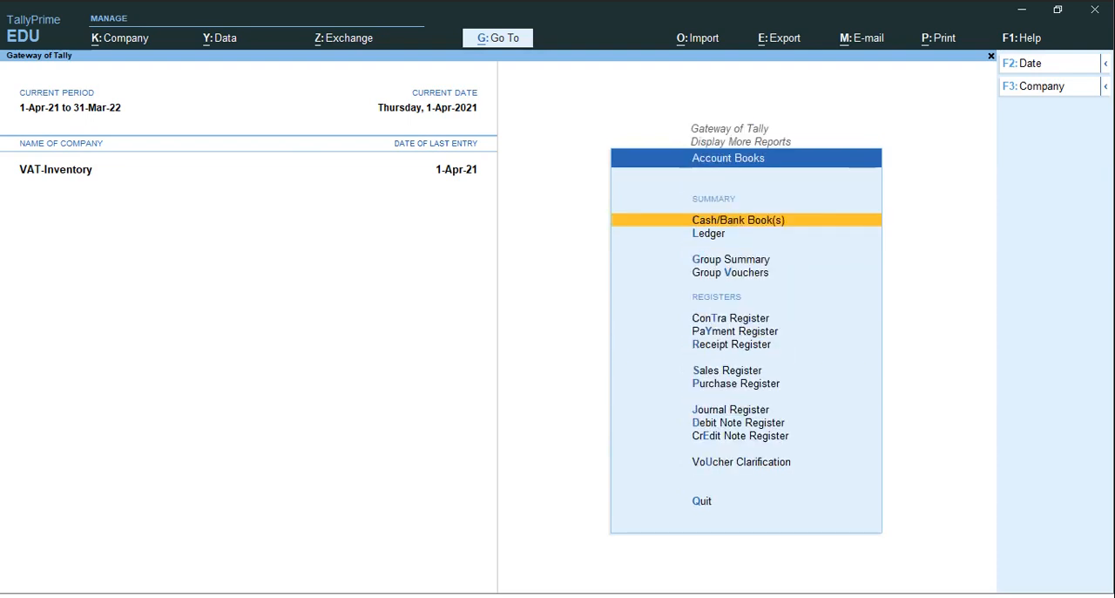
View the monthly Purchase Register, and return to the Gateway of Tally
key(Down)
key(Down)
key(Down)
key(Down)
key(Down)
key(Down)
key(Down)
key(Down)
key(Return)
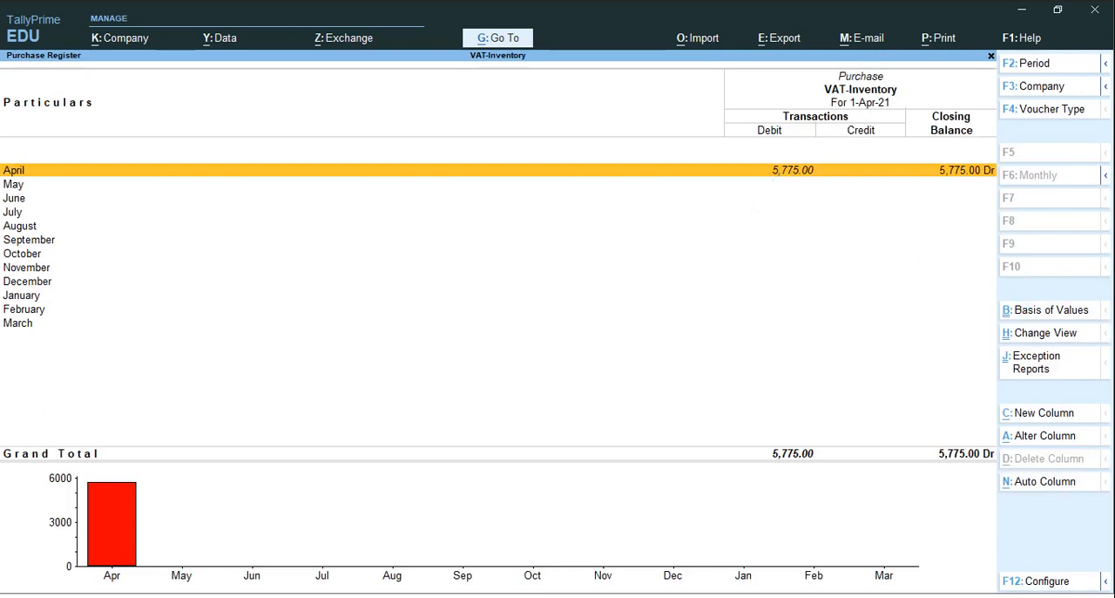
key(Escape)
key(Escape)
key(Escape)
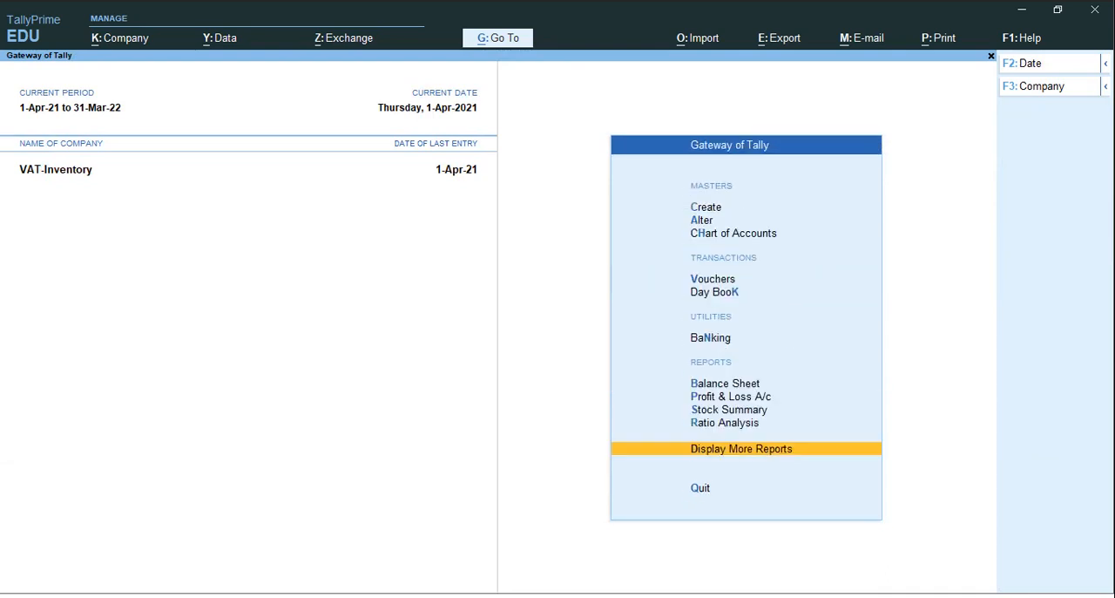
key(ctrl)
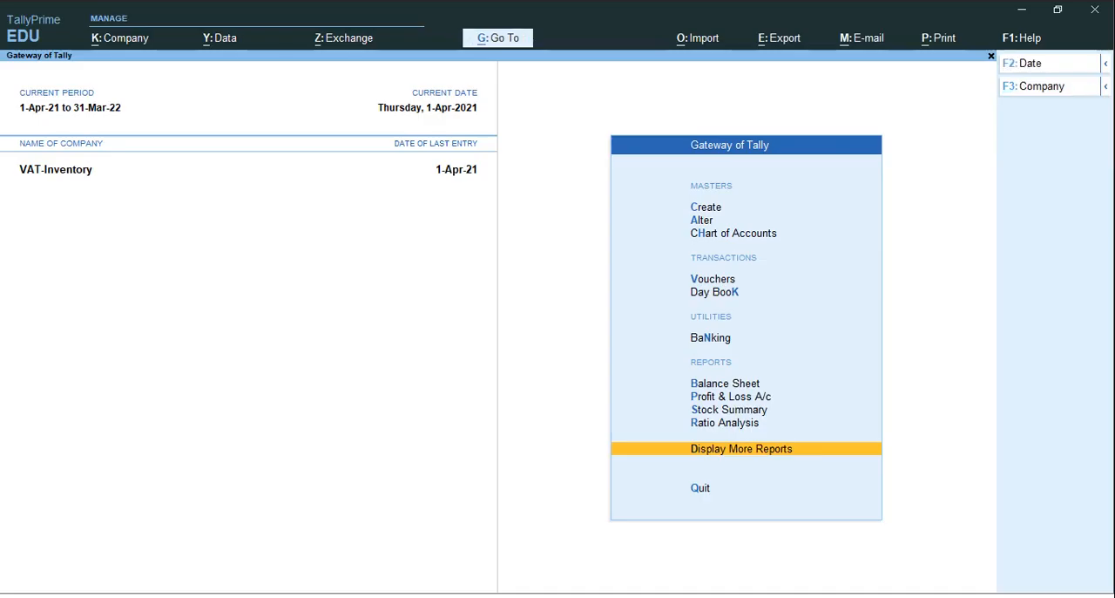
Start a Sales voucher with Cash as the party account
key(Up)
key(Up)
key(Up)
key(Up)
key(Up)
key(Up)
key(Up)
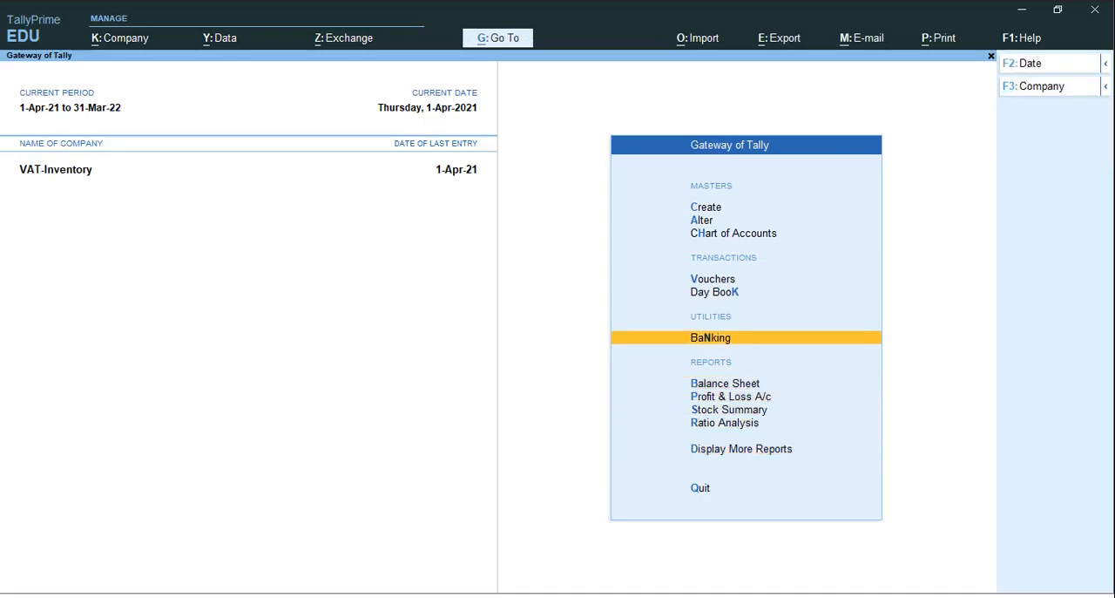
key(Return)
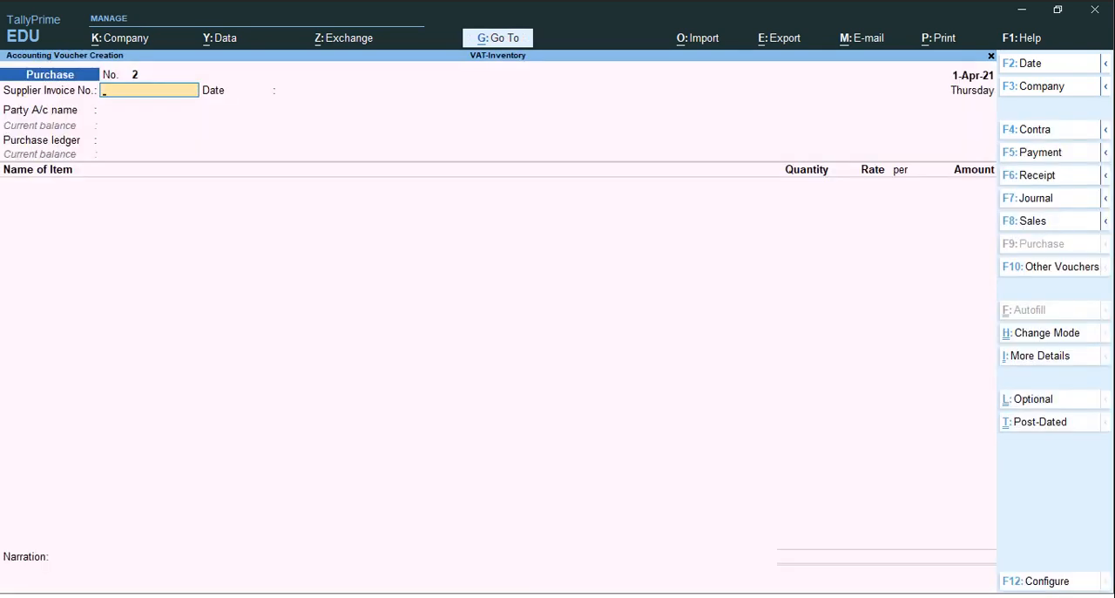
key(F8)
key(Return)
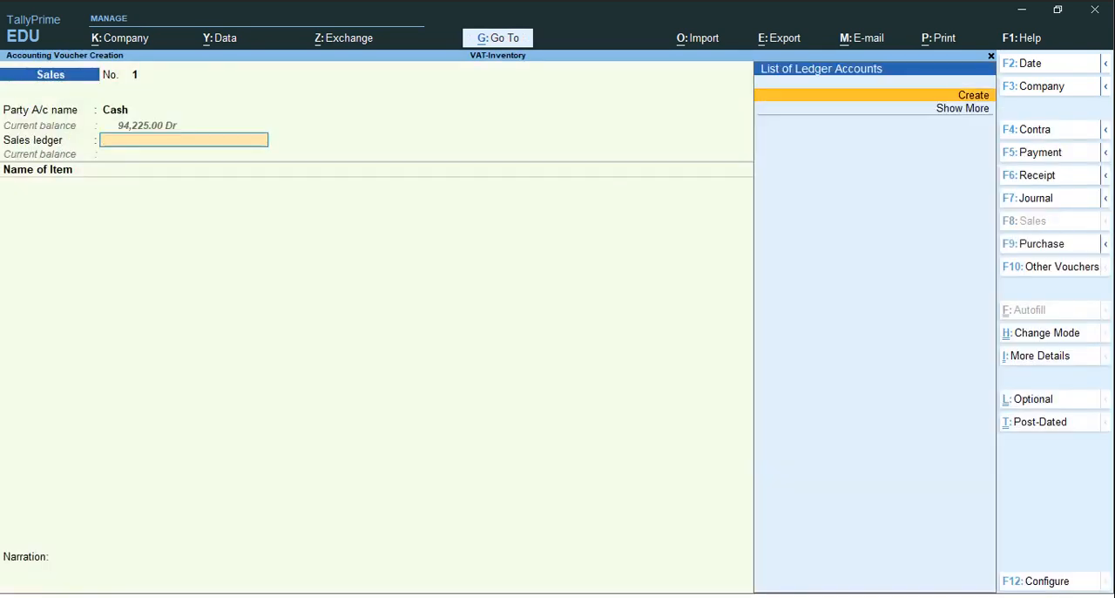
Create a sales ledger named Sales@5% under Sales Accounts, with ledger type Not Applicable and VAT/CST Applicable
key(Return)
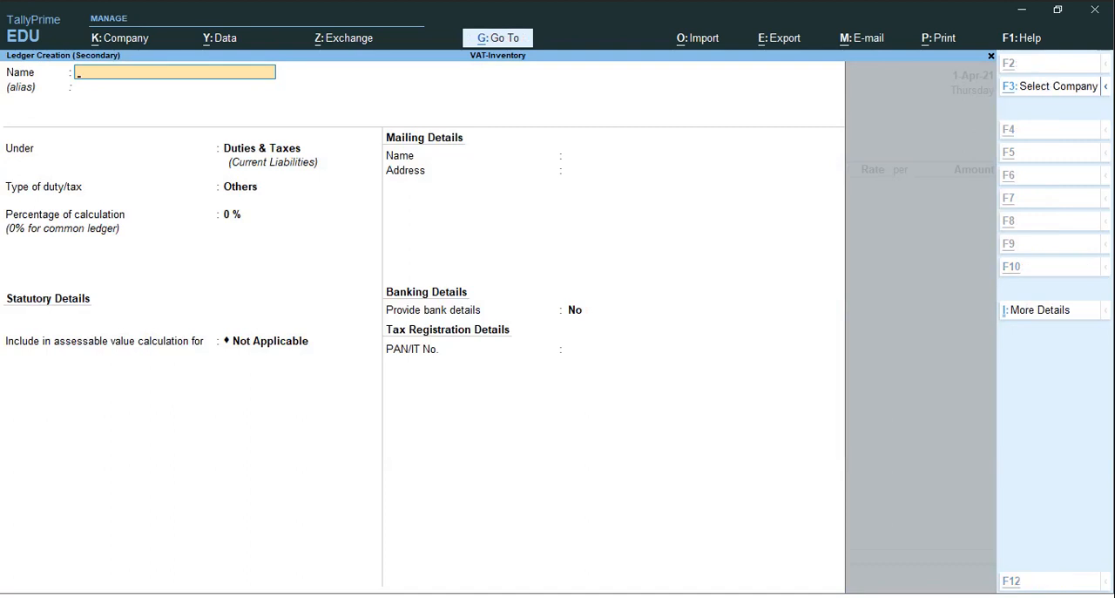
text(Sales)
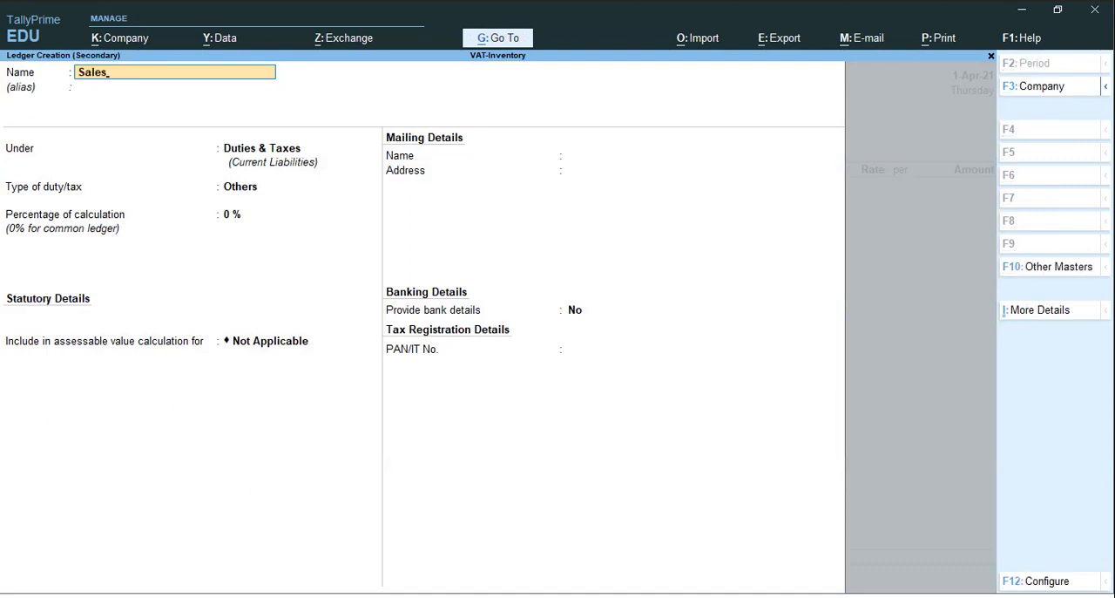
text(@5%)
key(Return)
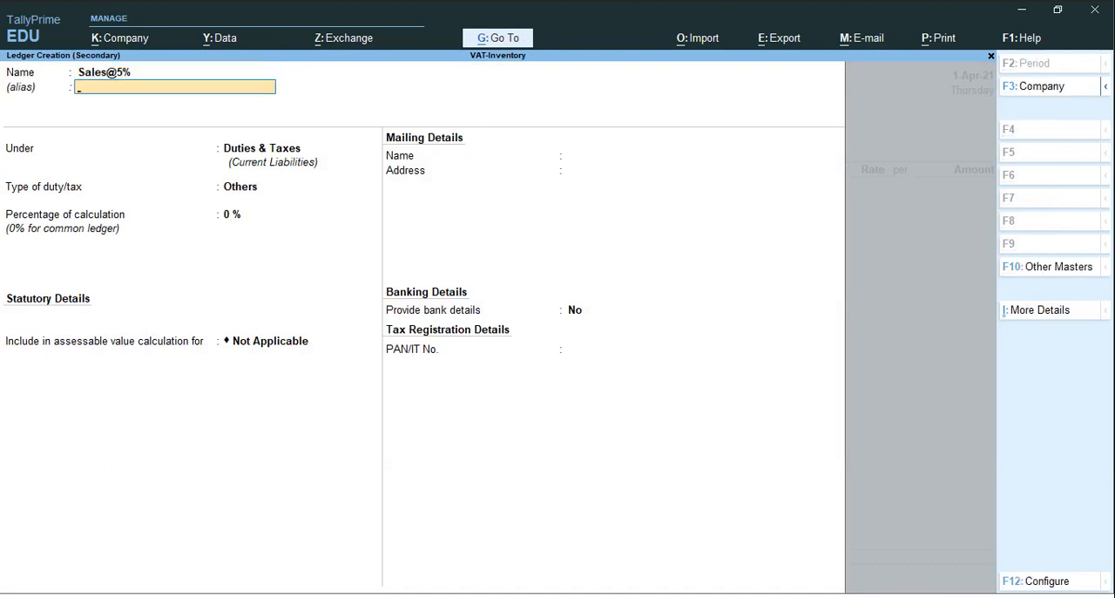
key(Return)
text(Sa)
key(Return)
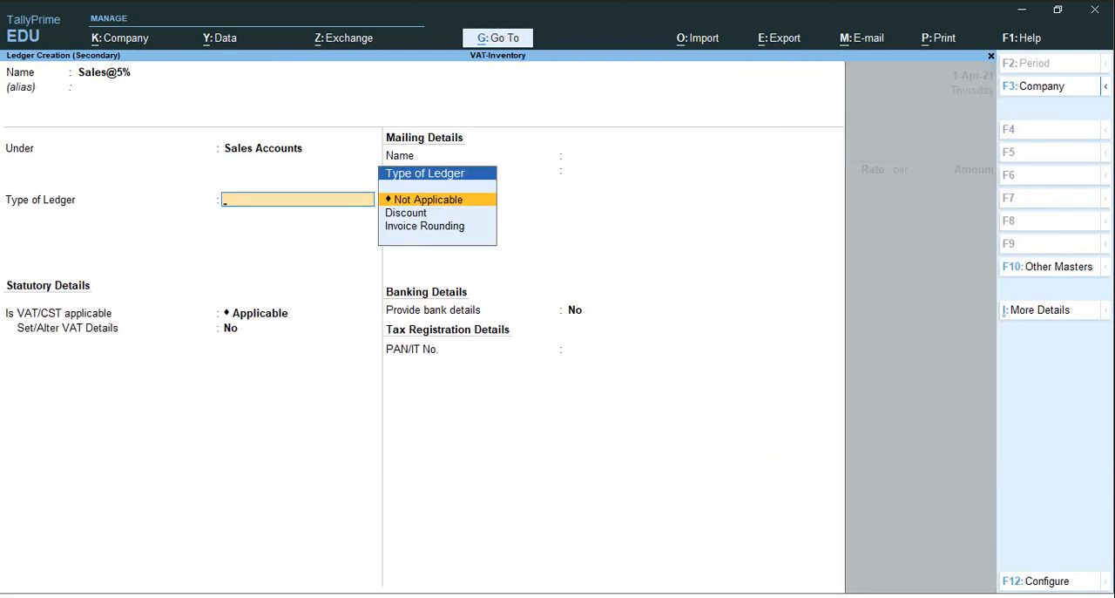
key(Return)
Set the ledger's VAT details to Sales Taxable with a 5% tax rate, and save the ledger
key(Return)
text(y)
key(Return)
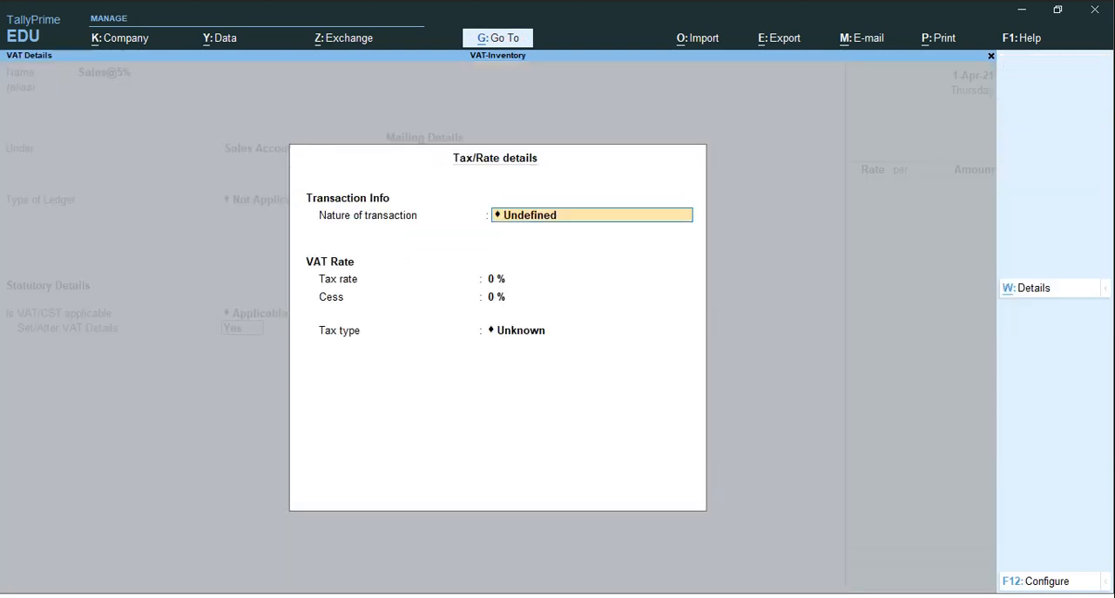
text(Sa)
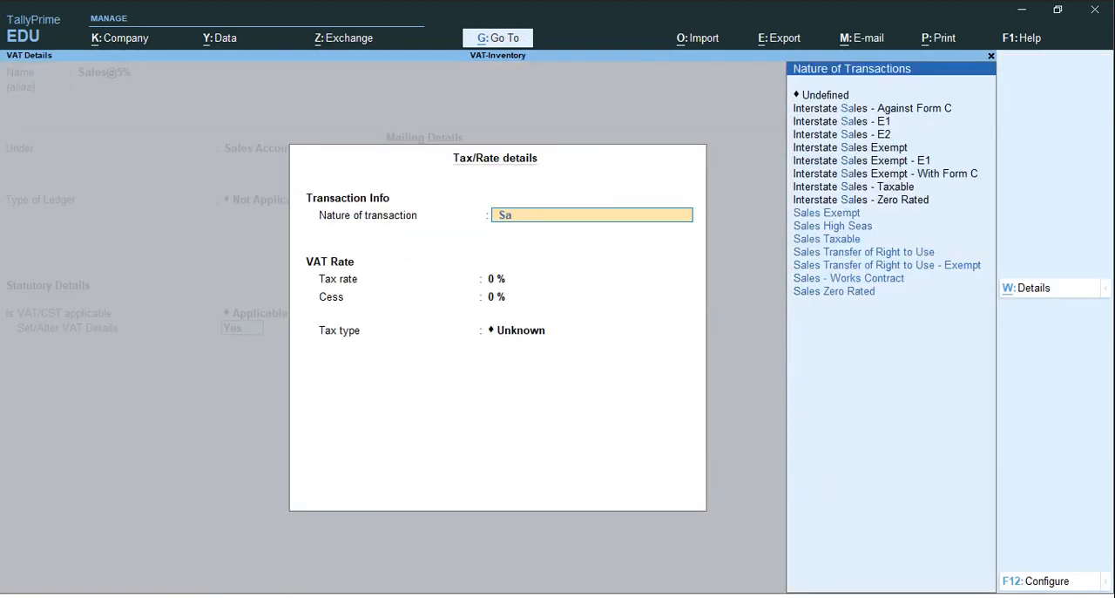
key(Down)
key(Down)
key(Down)
key(Return)
text(5)
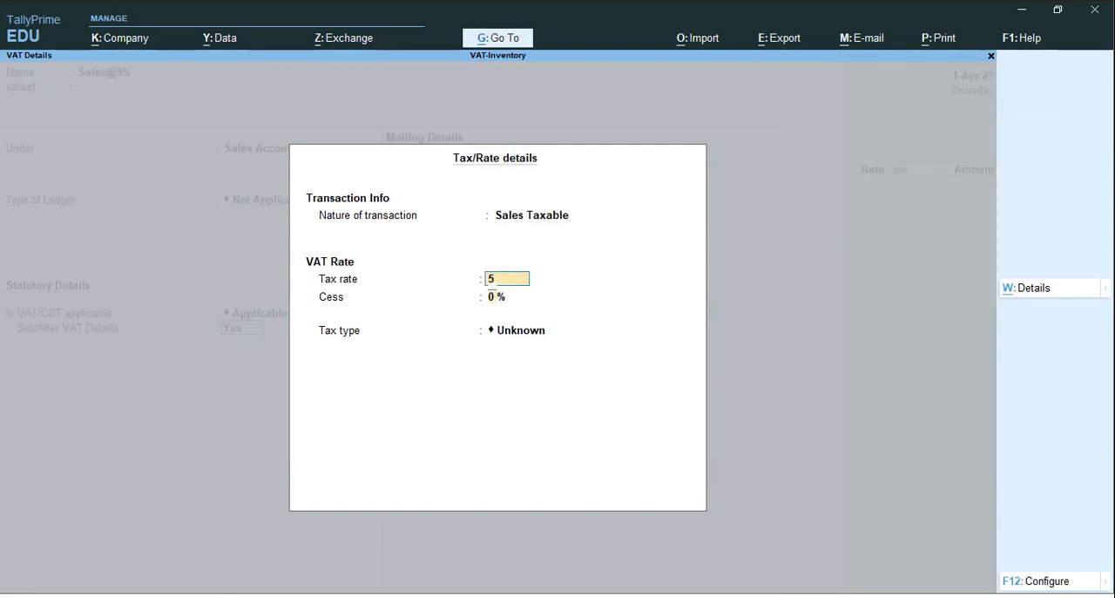
key(Return)
key(Return)
key(Return)
key(Return)
key(Return)
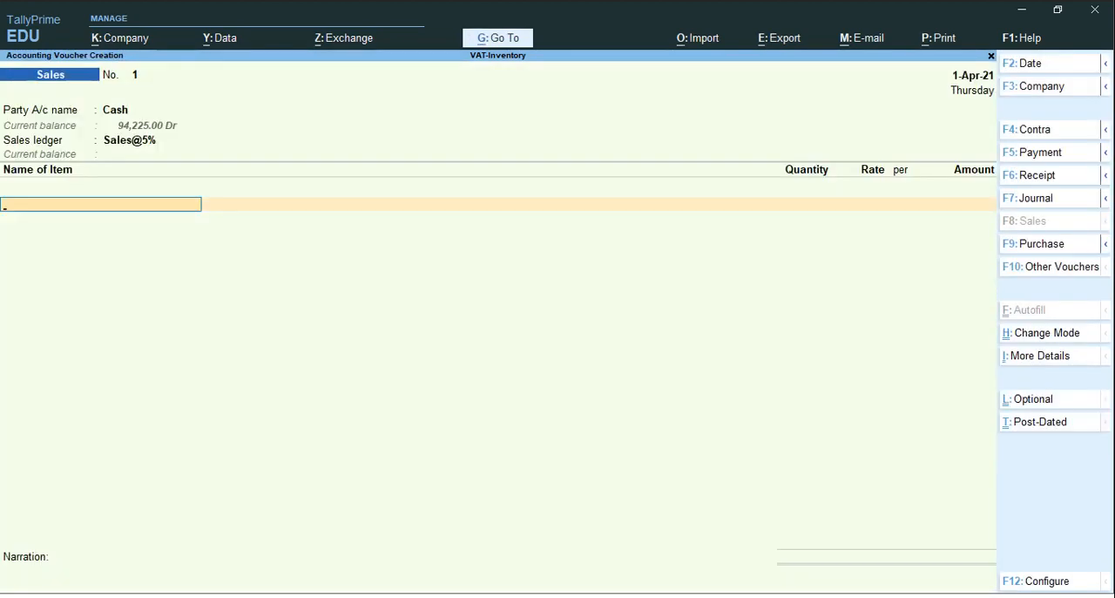
Add Keyboard to the sales voucher with quantity 5 Nos. at a rate of 550 and no discount
text(k)
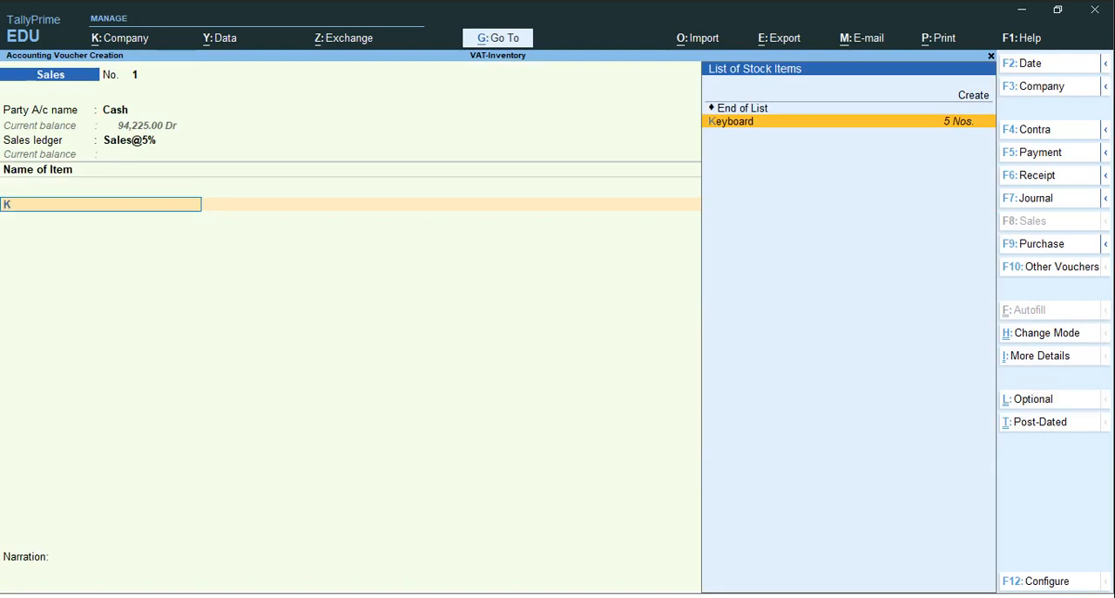
key(Return)
text(5)
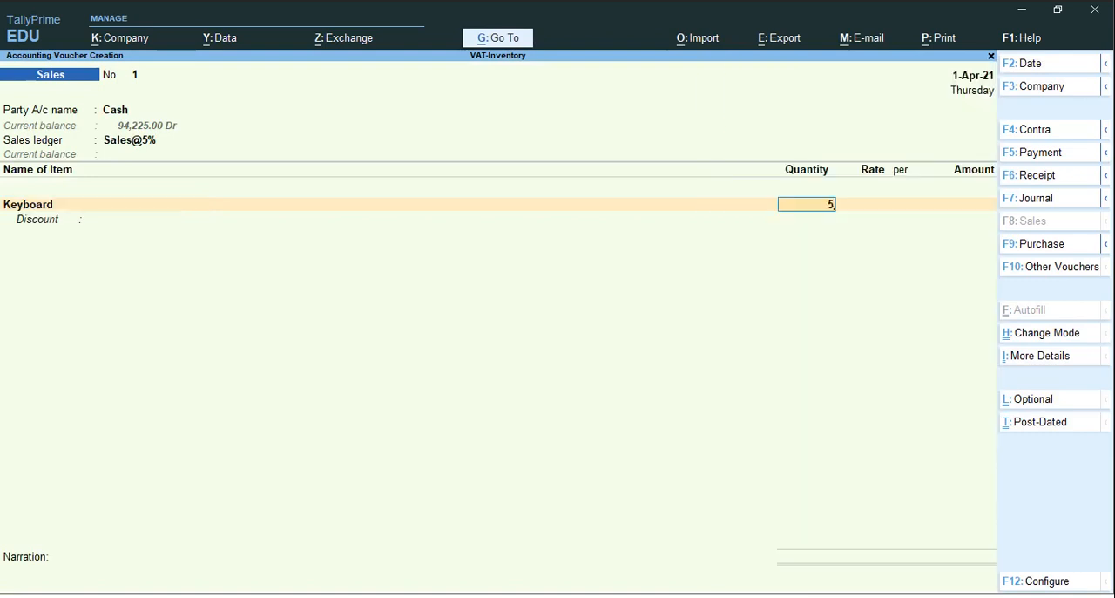
key(Return)
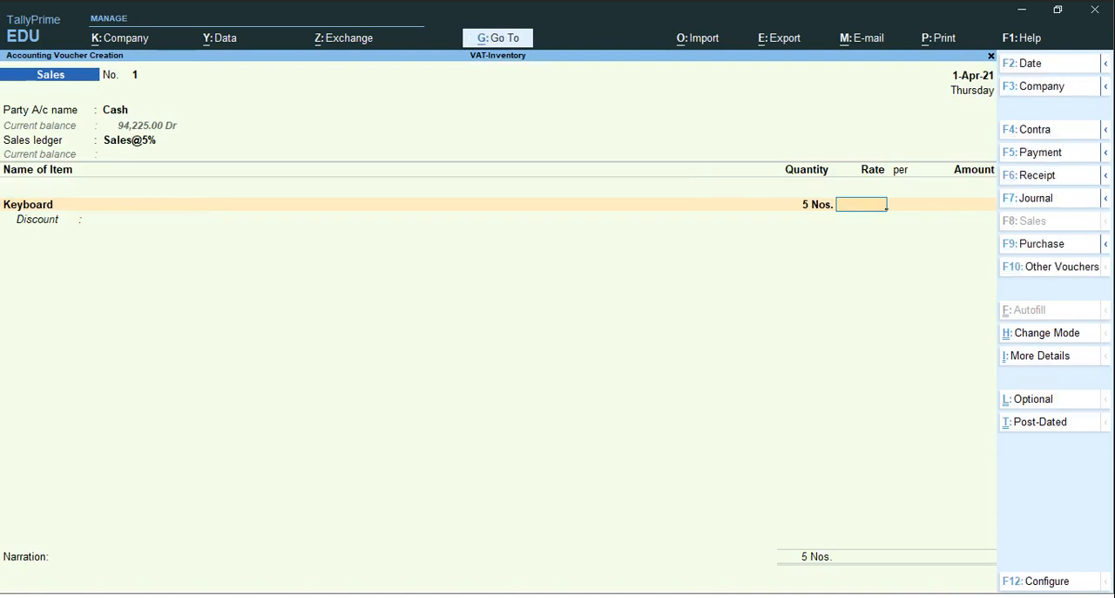
text(550)
key(Return)
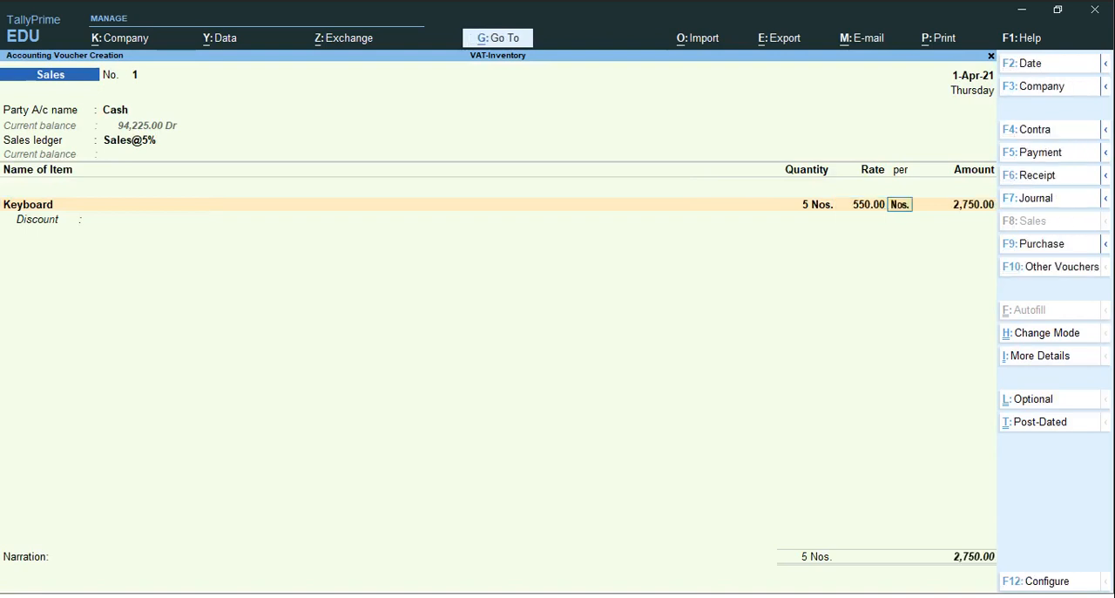
key(Return)
key(Return)
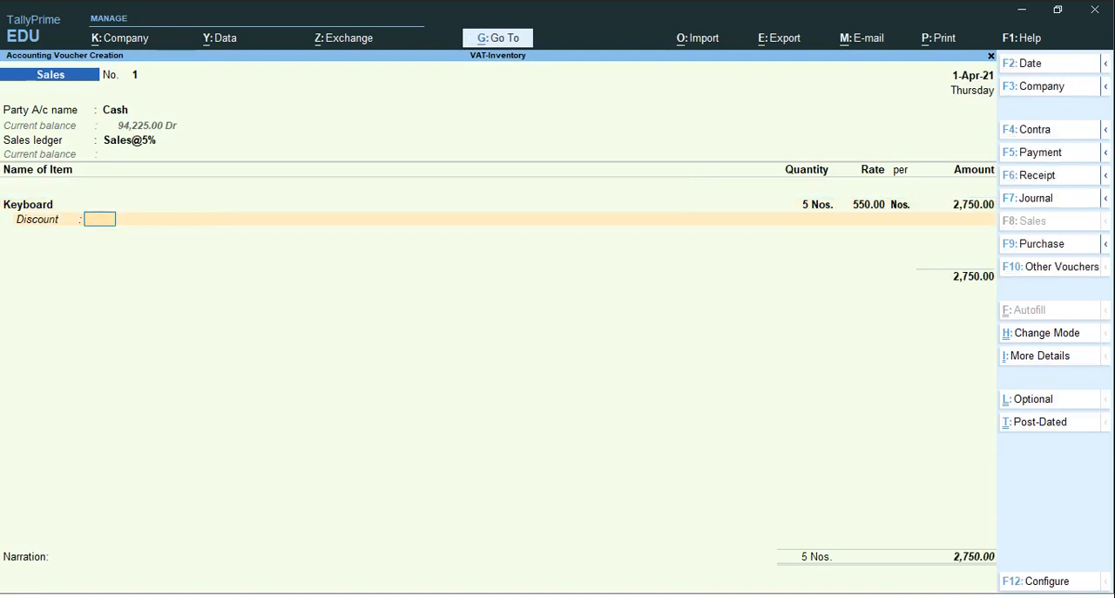
key(Return)
Add Mouse with quantity 10 Nos. at a rate of 450 and no discount, and end the item list
text(M)
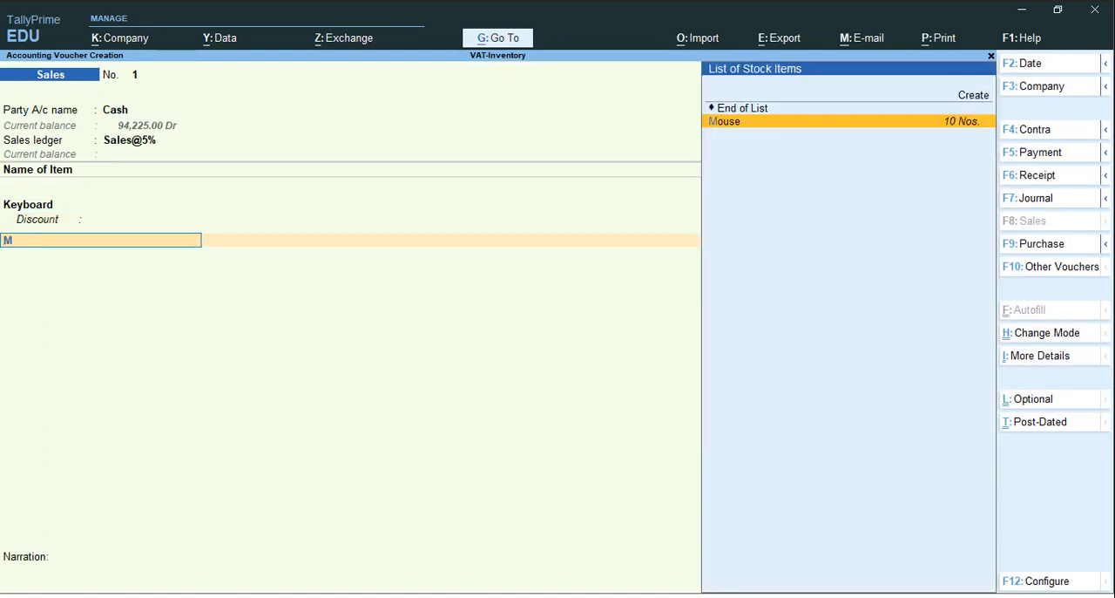
key(Return)
text(10)
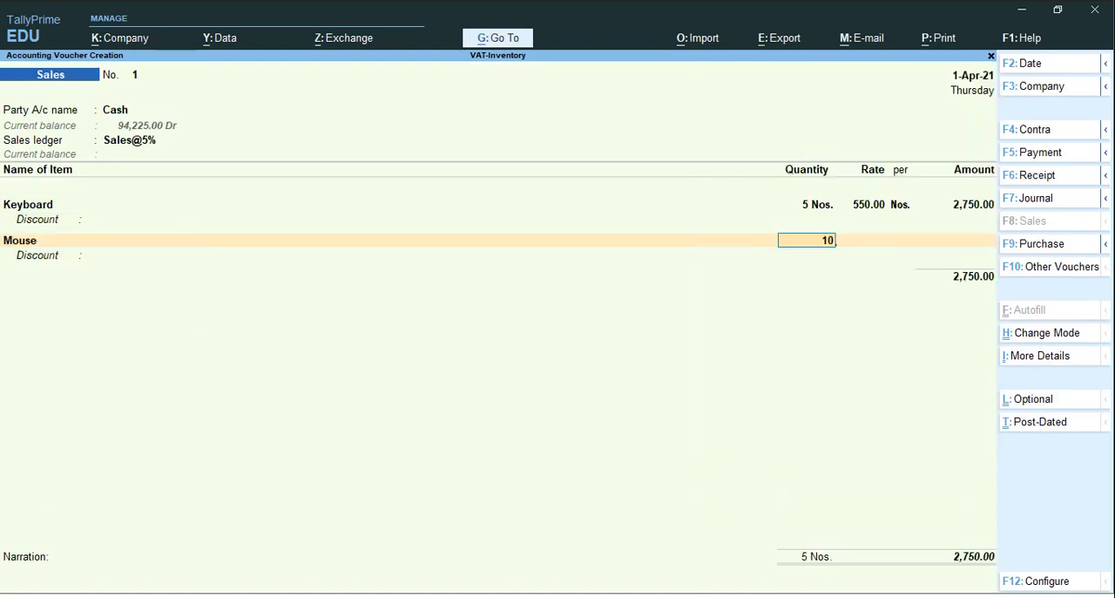
key(Return)
key(ctrl)
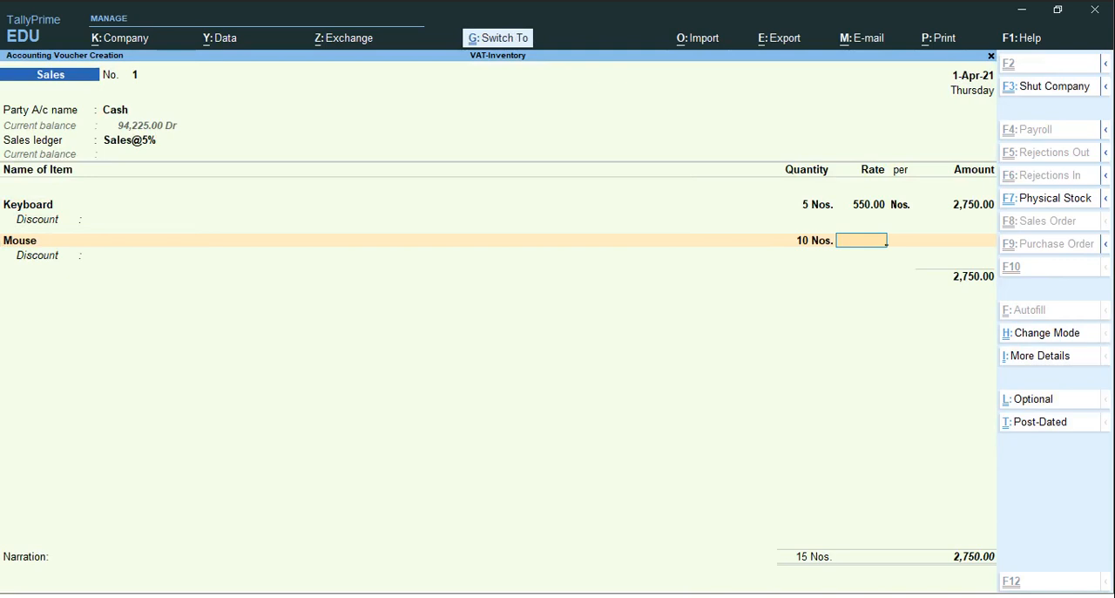
text(450)
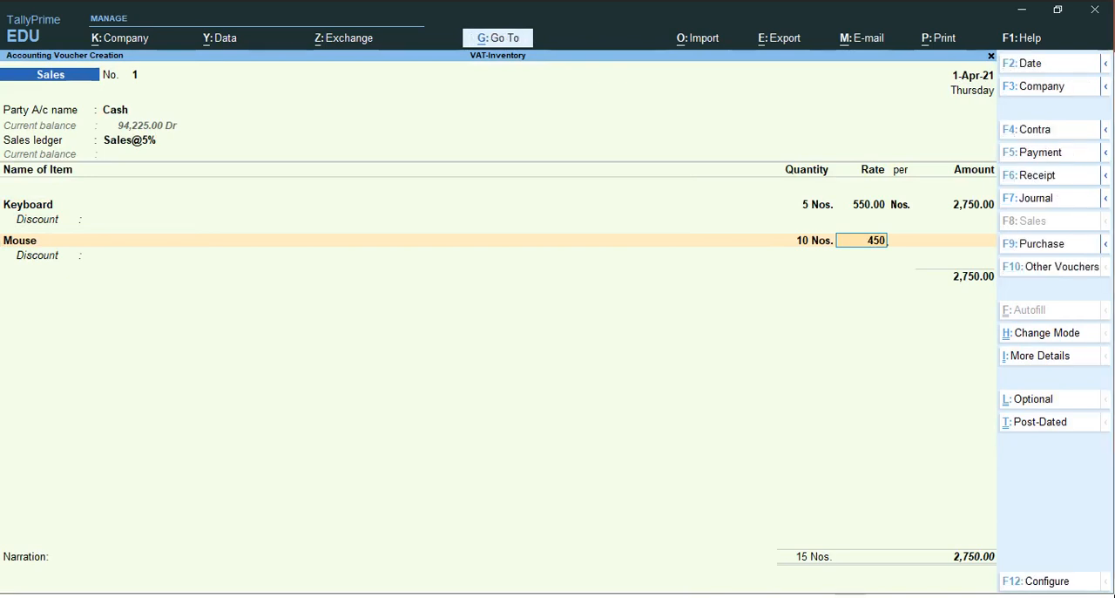
key(Return)
key(Return)
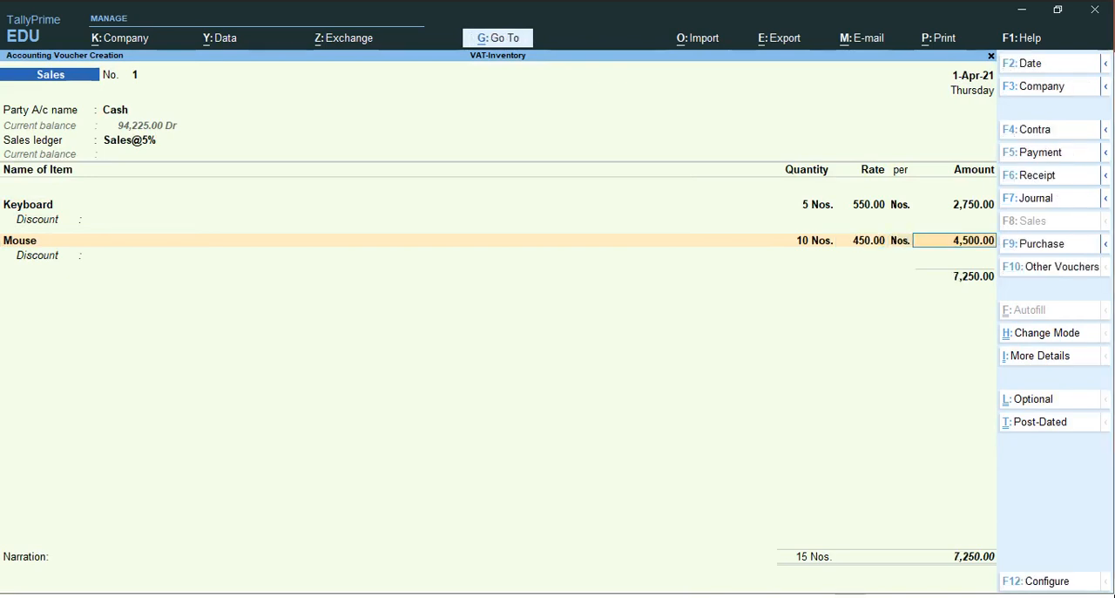
key(Return)
key(Return)
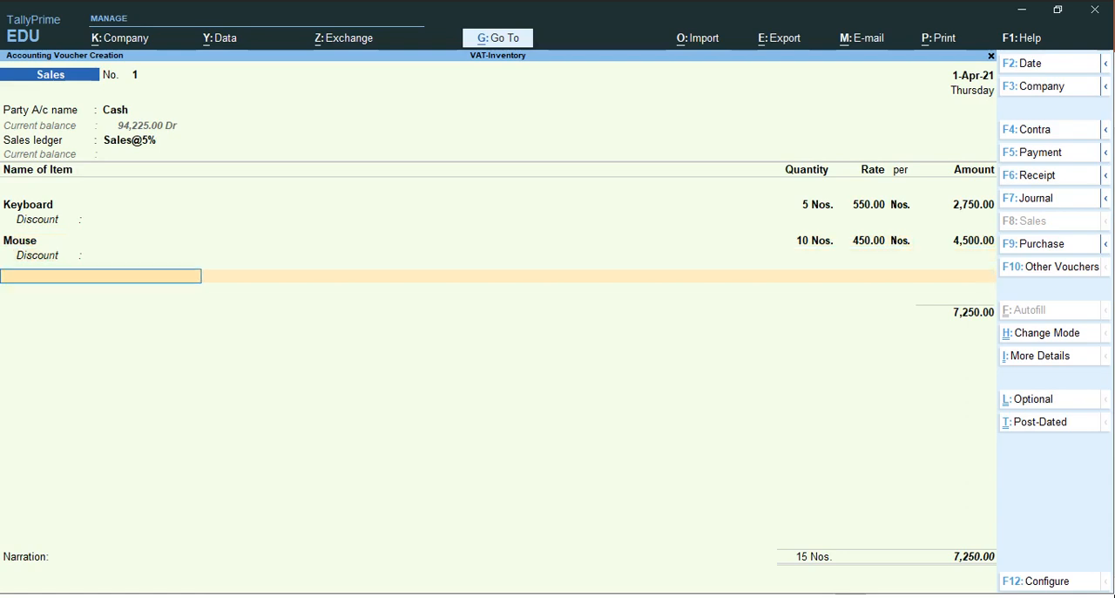
key(Return)
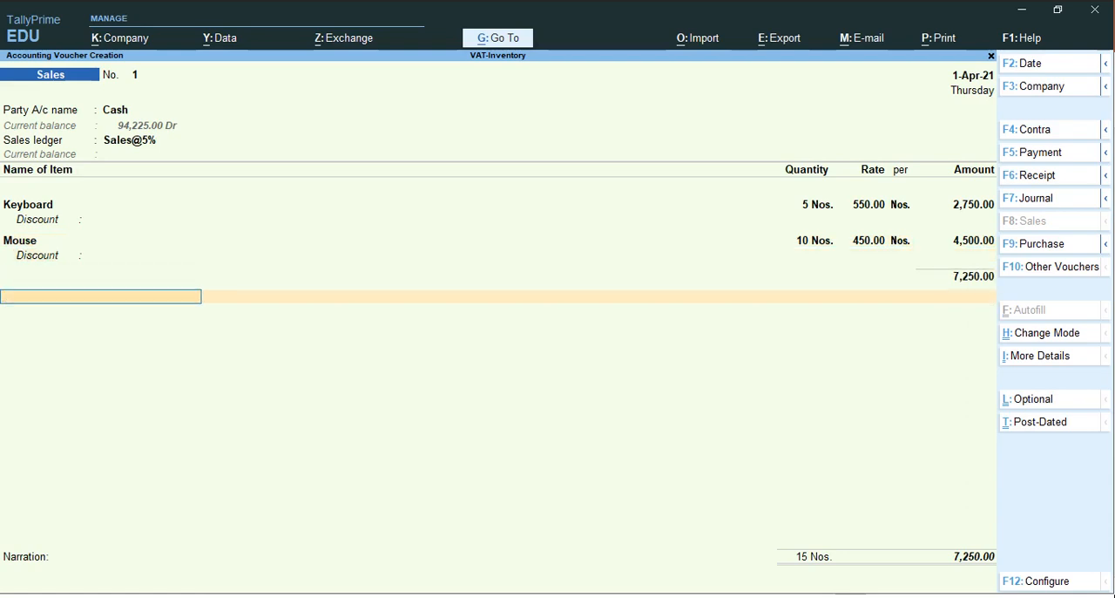
Start a new ledger from the sales voucher, named OUTPUT VAT@5% with a blank alias
key(alt+c)
text(O)
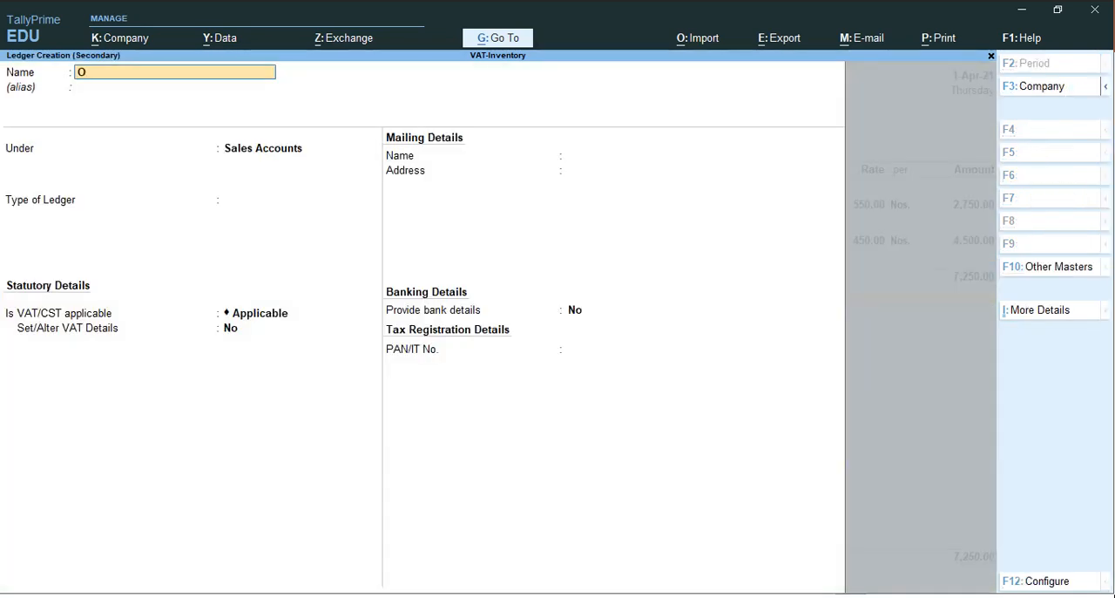
text(UTPUT VAT@5%)
key(Return)
key(Return)
Place the OUTPUT VAT@5% ledger under Duties & Taxes with VAT as its type of duty/tax
text(Du)
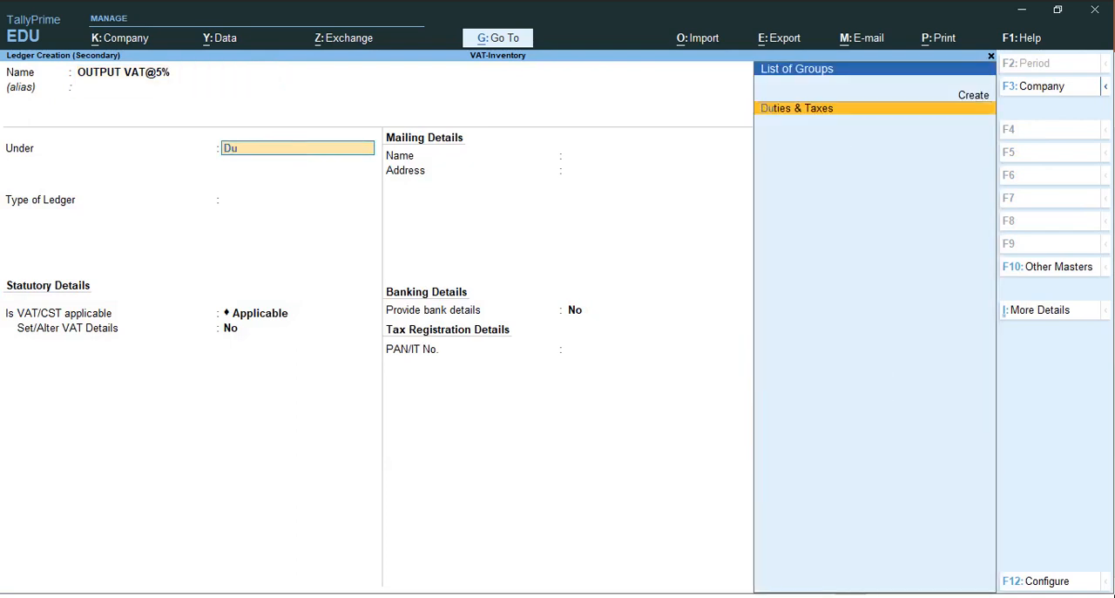
key(Return)
key(Down)
key(Return)
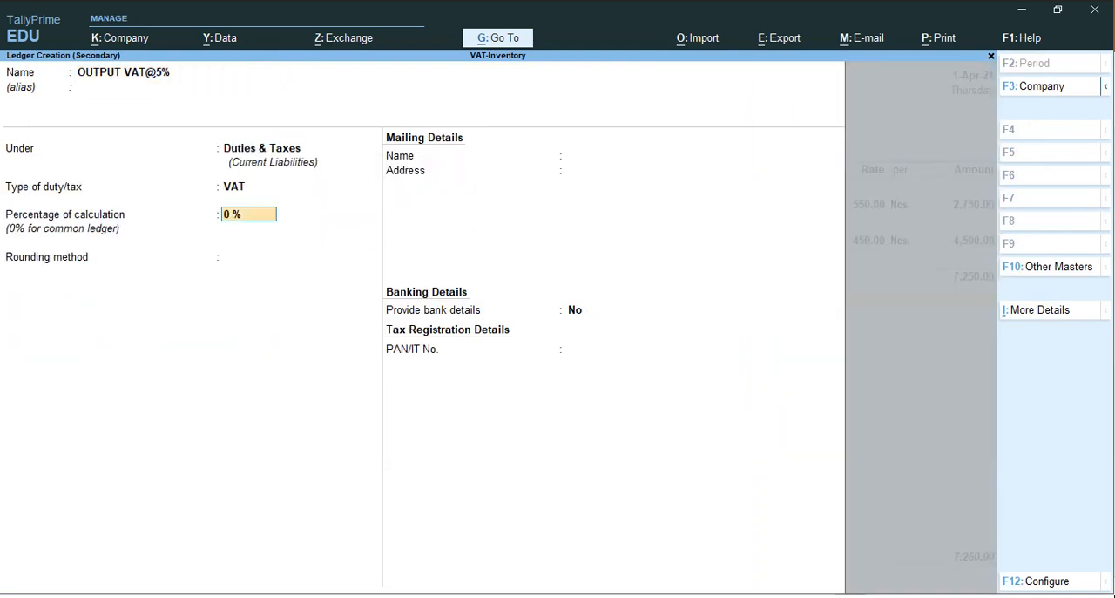
Set the ledger's percentage of calculation to 5% with rounding Not Applicable, save it, and accept its tax line in the sales voucher
text(5)
key(Return)
key(Return)
key(Return)
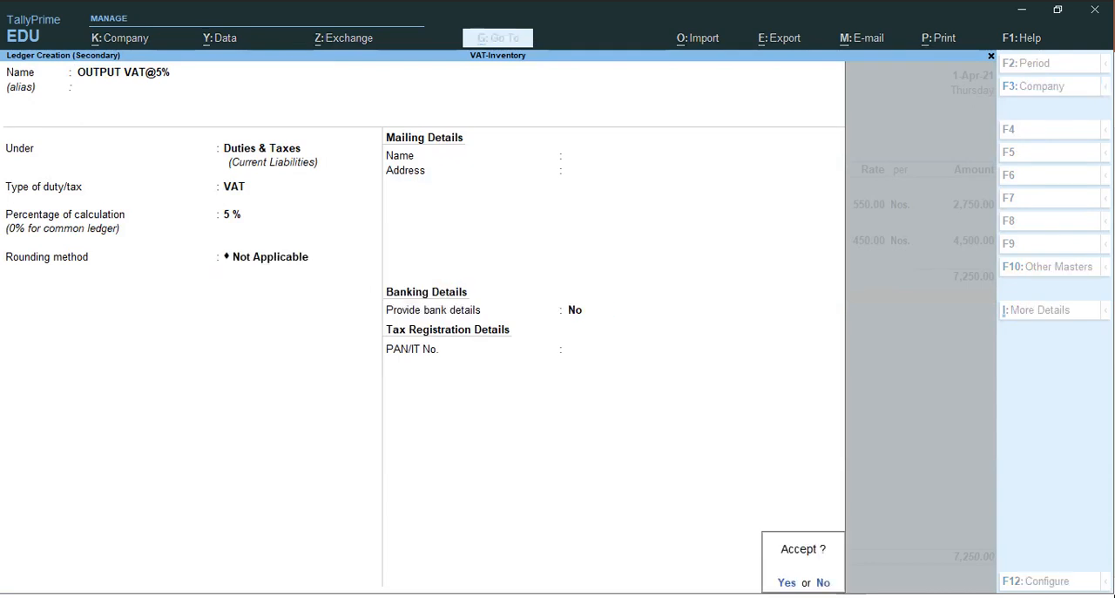
key(Return)
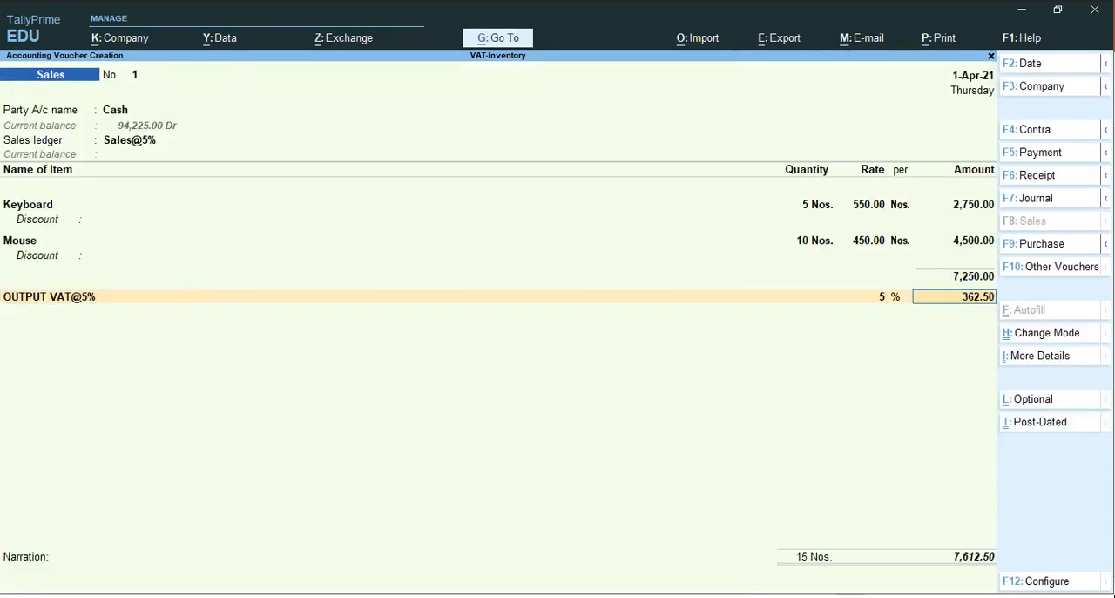
key(Return)
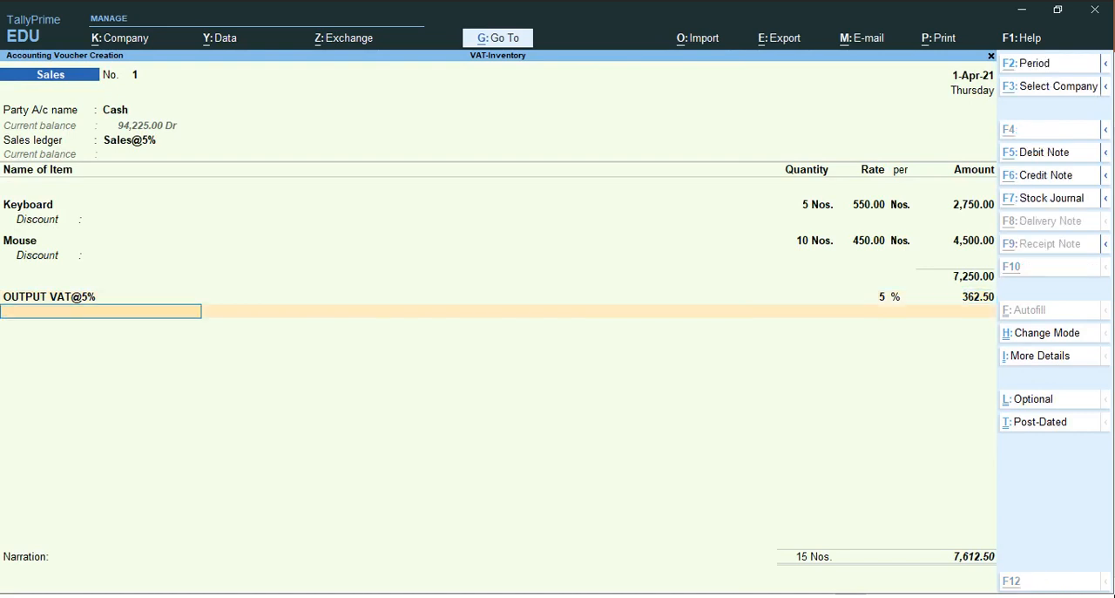
Start another new ledger from the sales voucher, named Round Off with a blank alias
key(alt+c)
text(Rou)
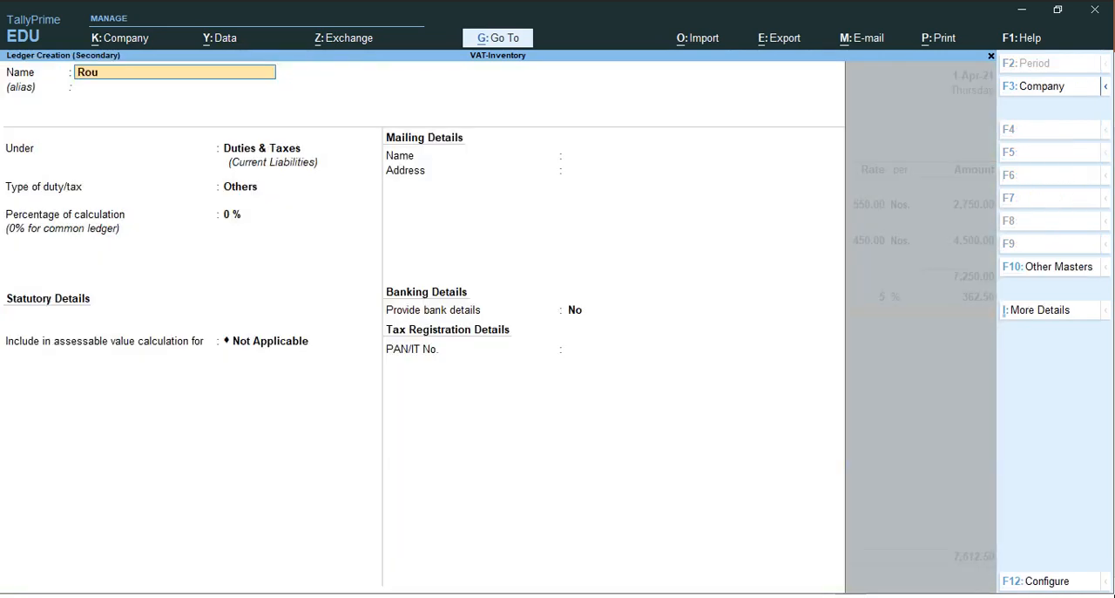
text(nd Off)
key(Return)
key(Return)
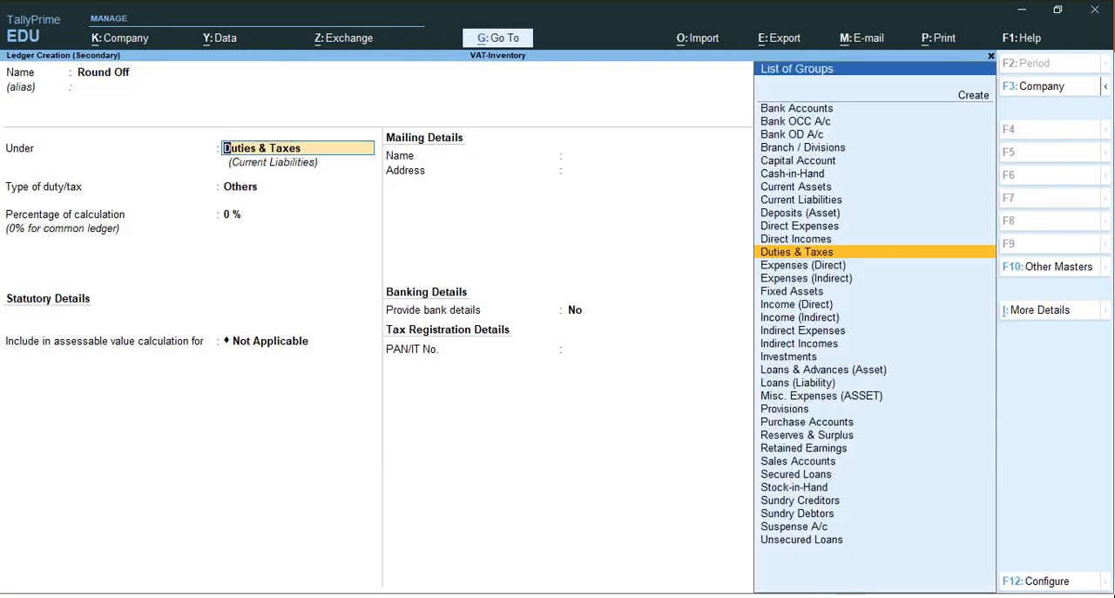
Place the Round Off ledger under the Indirect Expenses group
key(BackSpace)
text(In)
key(Down)
key(Down)
key(Down)
key(Down)
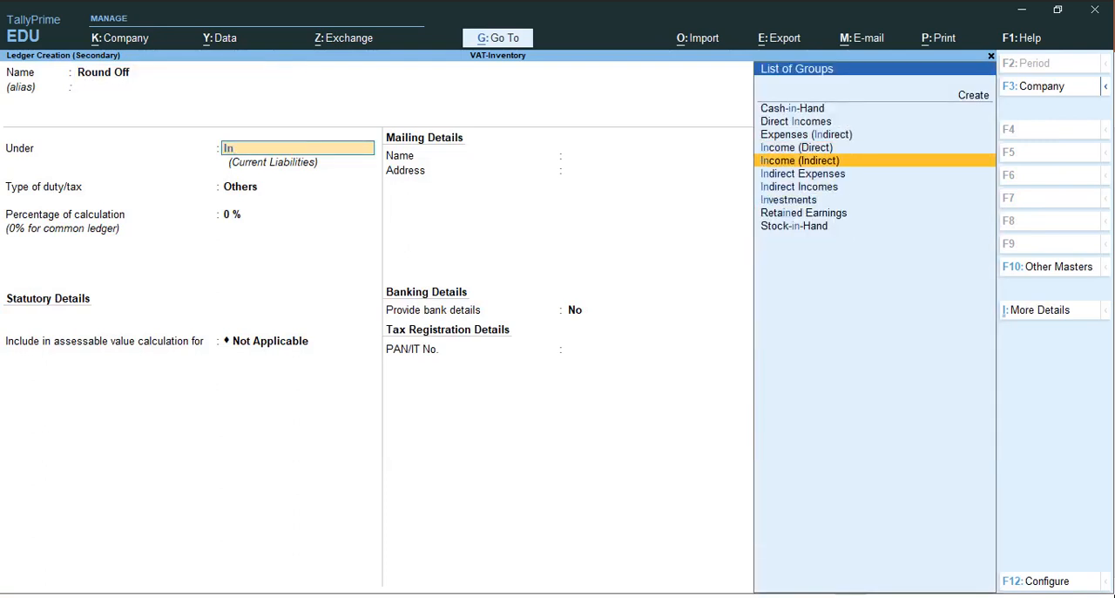
key(Up)
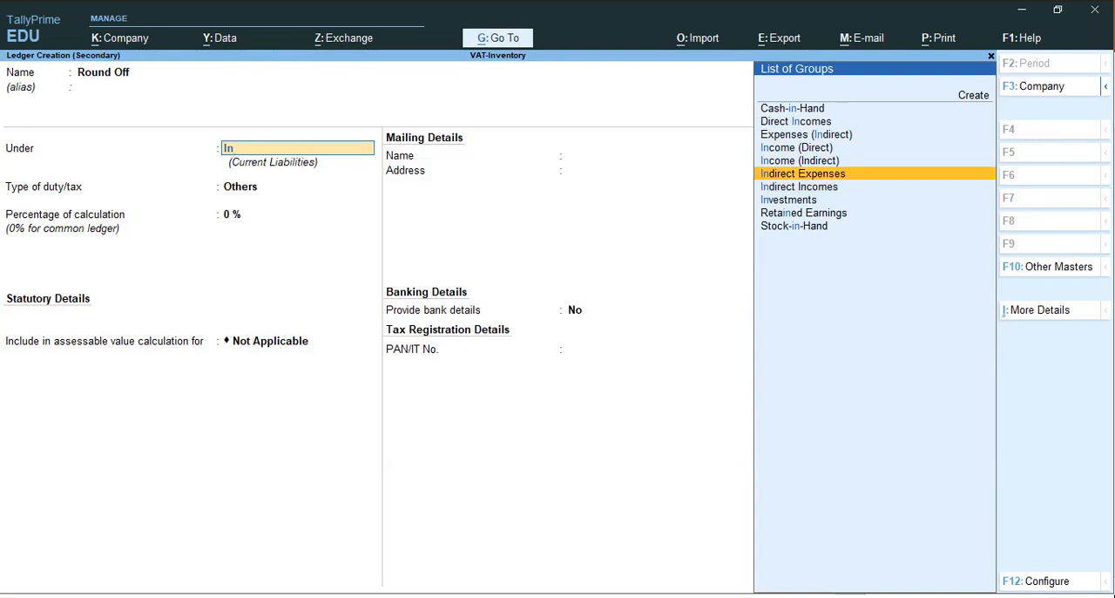
key(Return)
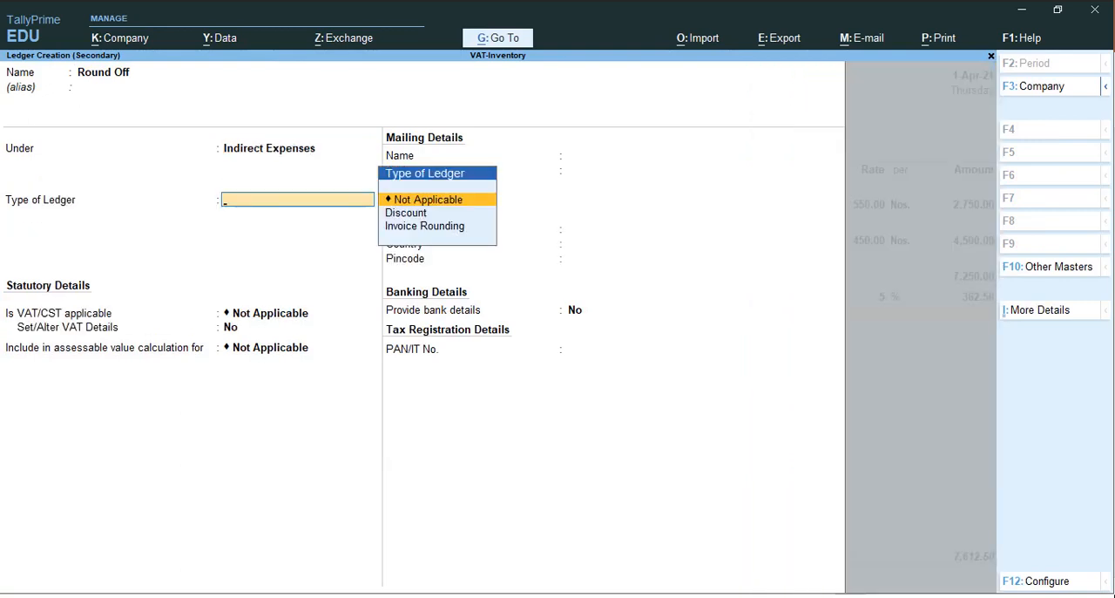
Make Round Off an Invoice Rounding ledger using Normal Rounding with a rounding limit of 1, and save it
key(Down)
key(Down)
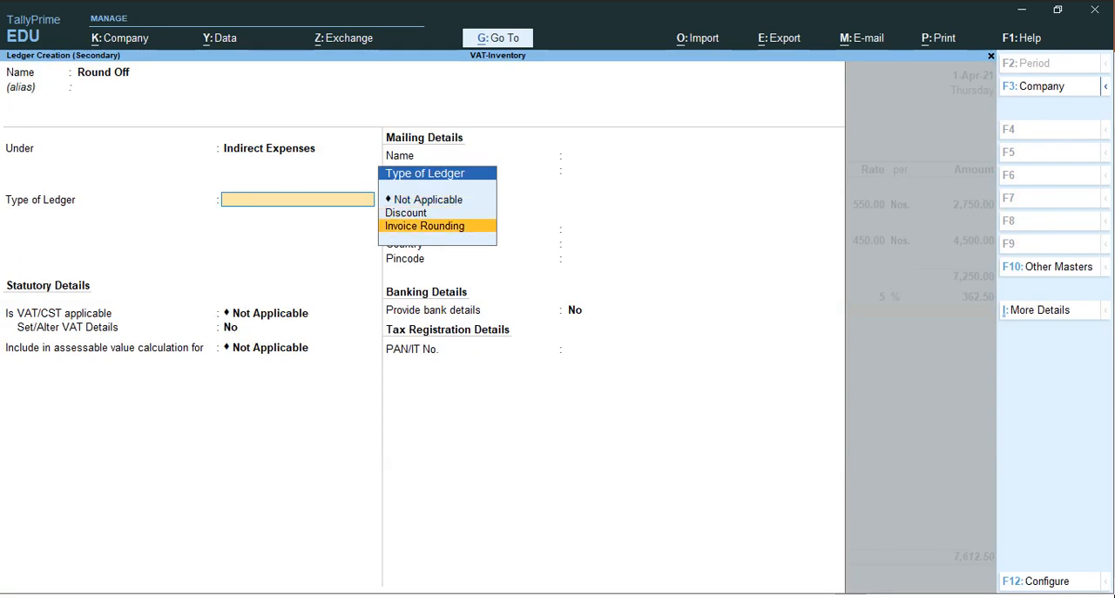
key(Return)
key(Return)
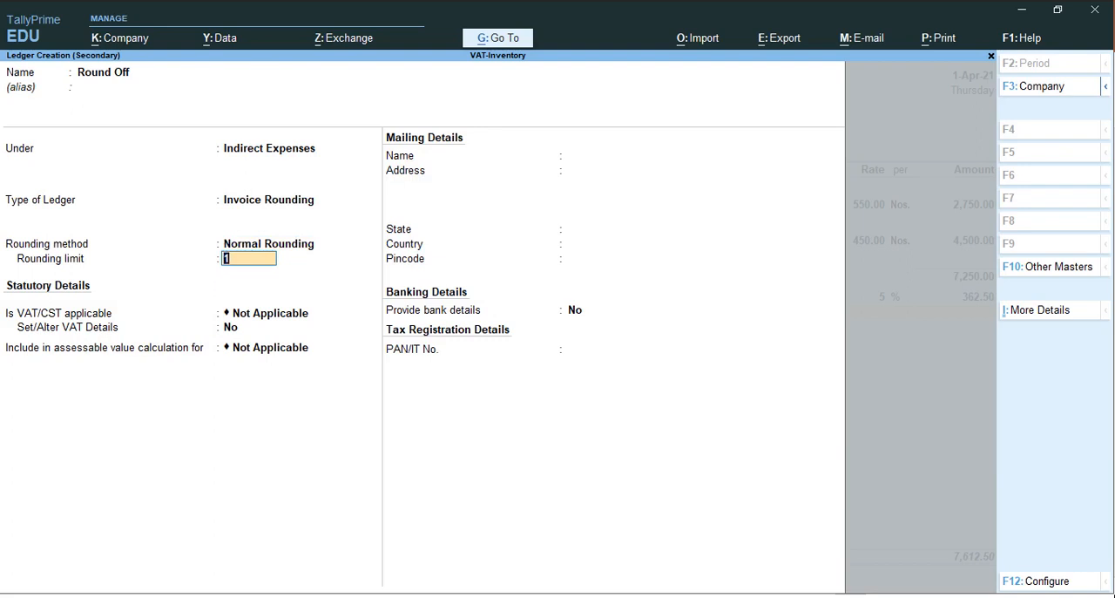
key(Return)
key(Return)
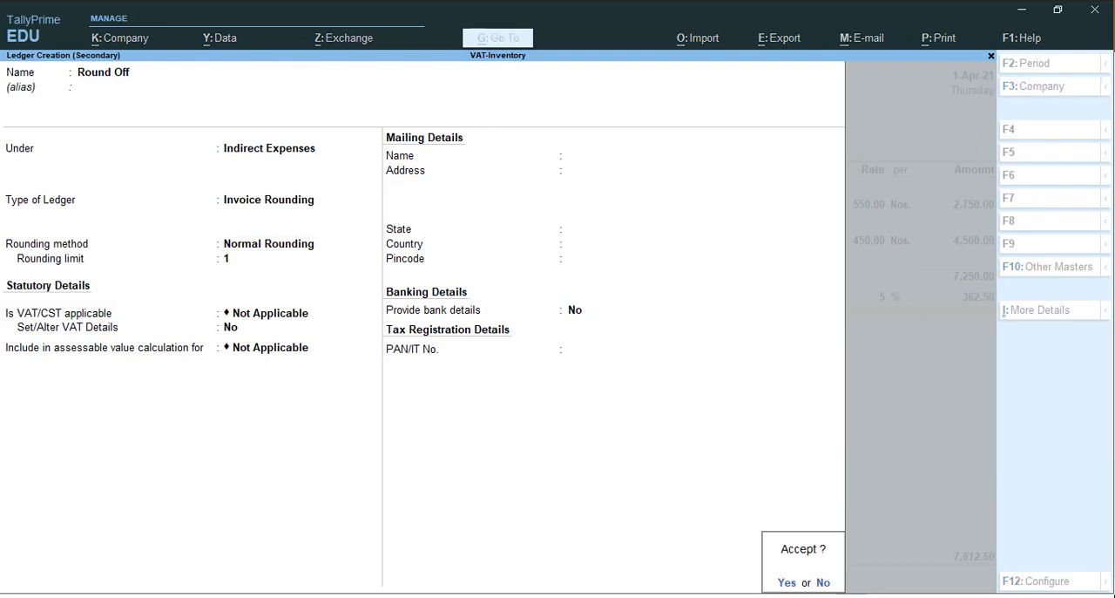
key(Return)
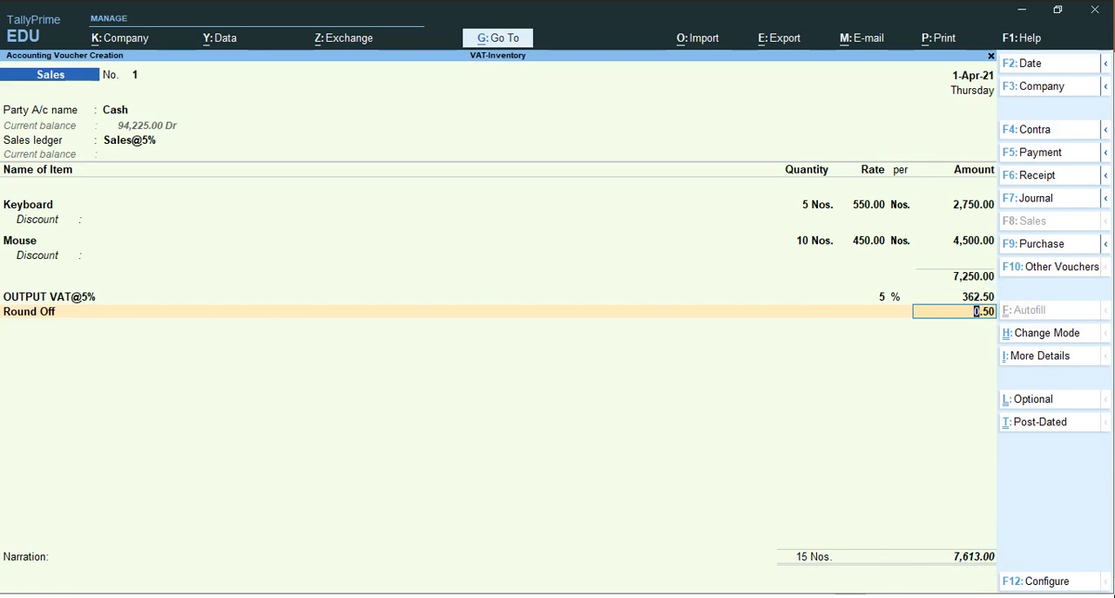
Accept the Round Off line, leave the narration blank, and save the sales voucher
key(Return)
key(Return)
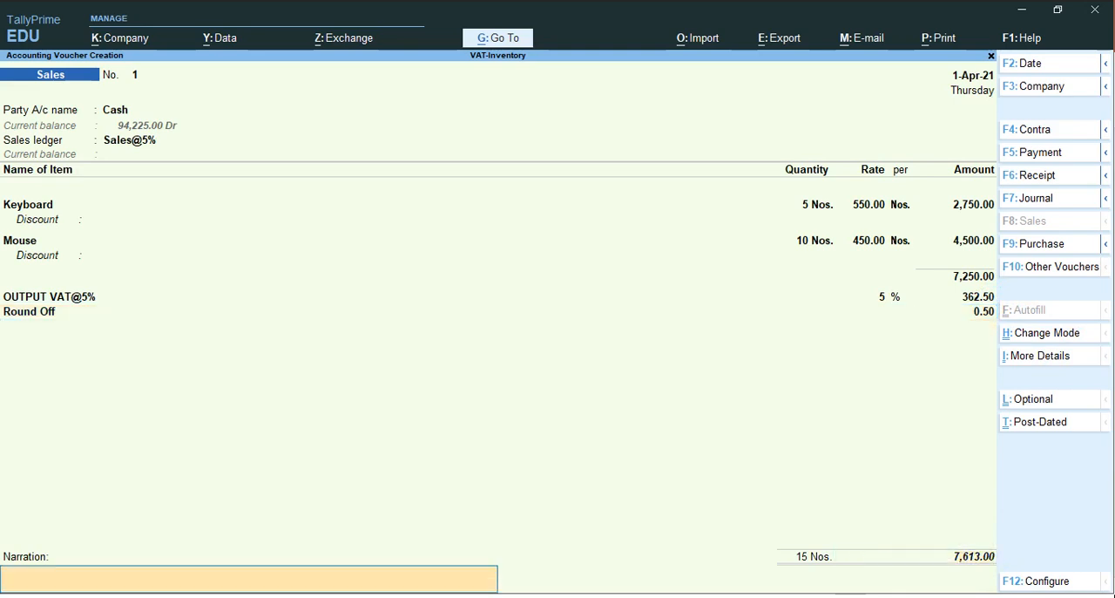
key(Return)
key(Return)
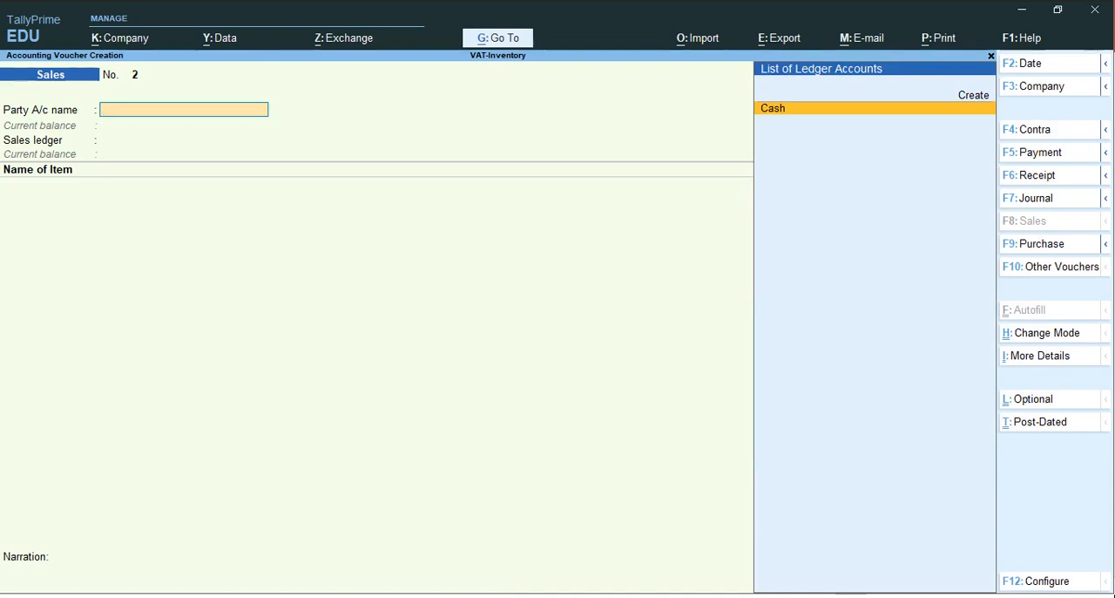
Start a new party ledger from the next sales voucher, named with the customer's name
key(alt+c)
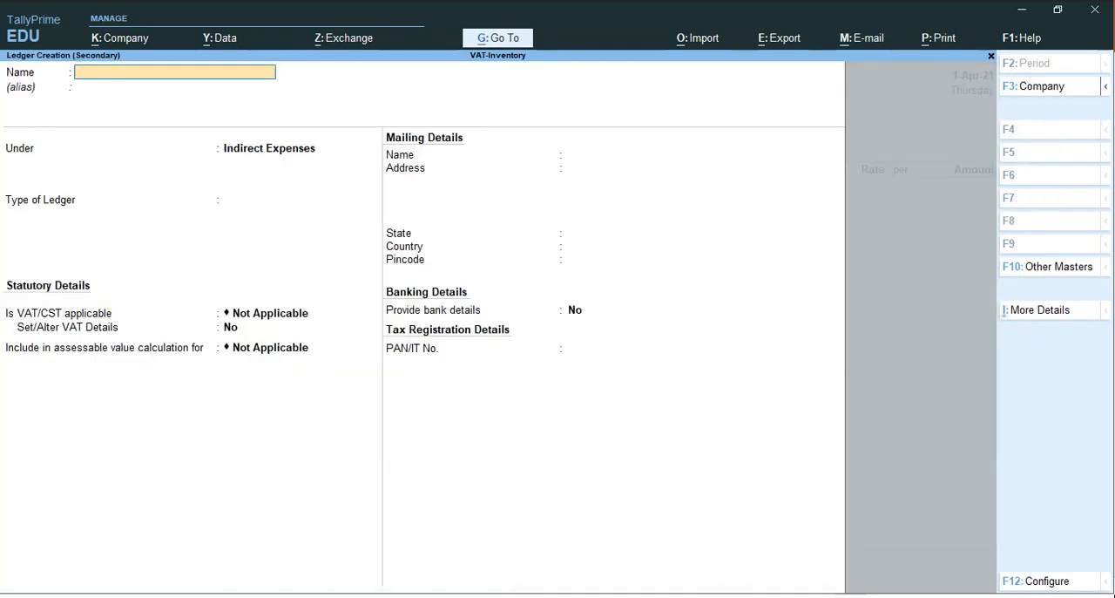
text(Shihab)
key(Return)
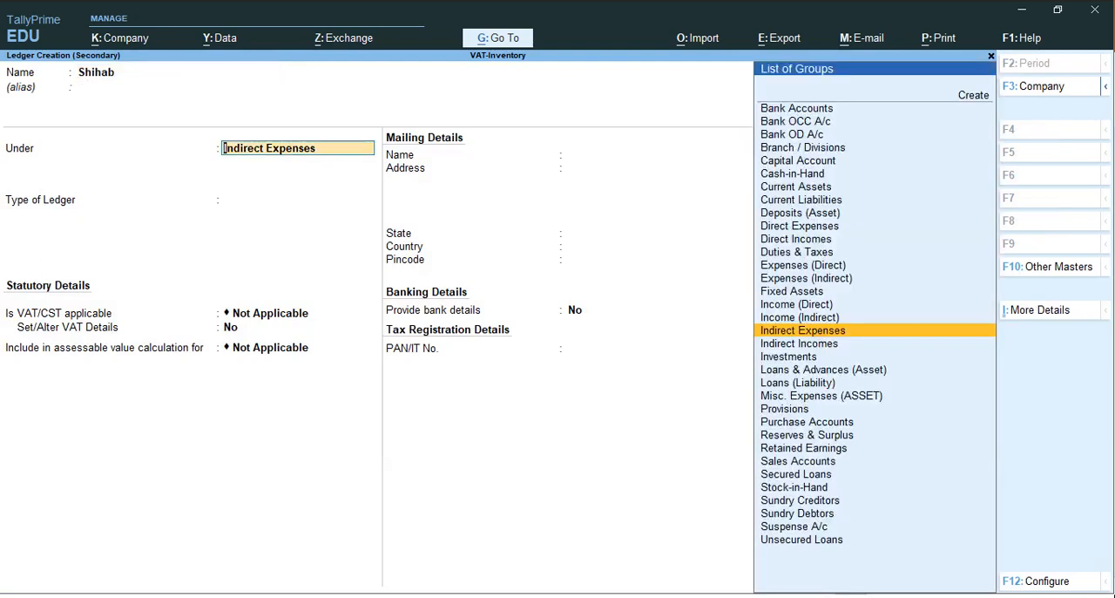
Place the customer's ledger under Sundry Debtors with bill-by-bill balances, a blank credit period and pincode, and no bank details
text(Su)
key(Down)
key(Down)
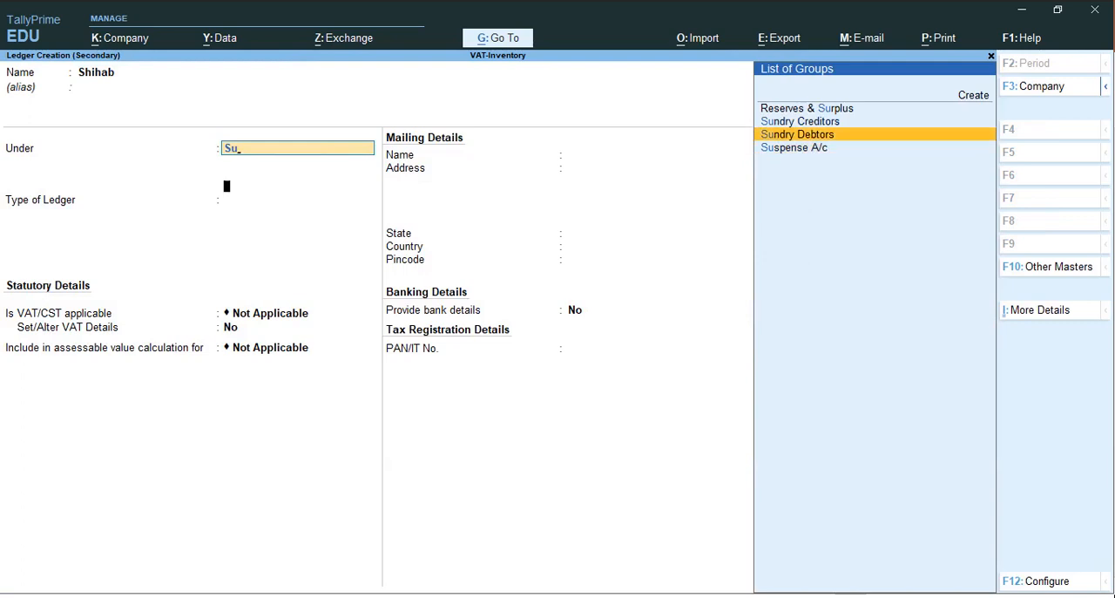
key(Return)
key(Return)
key(Return)
key(Return)
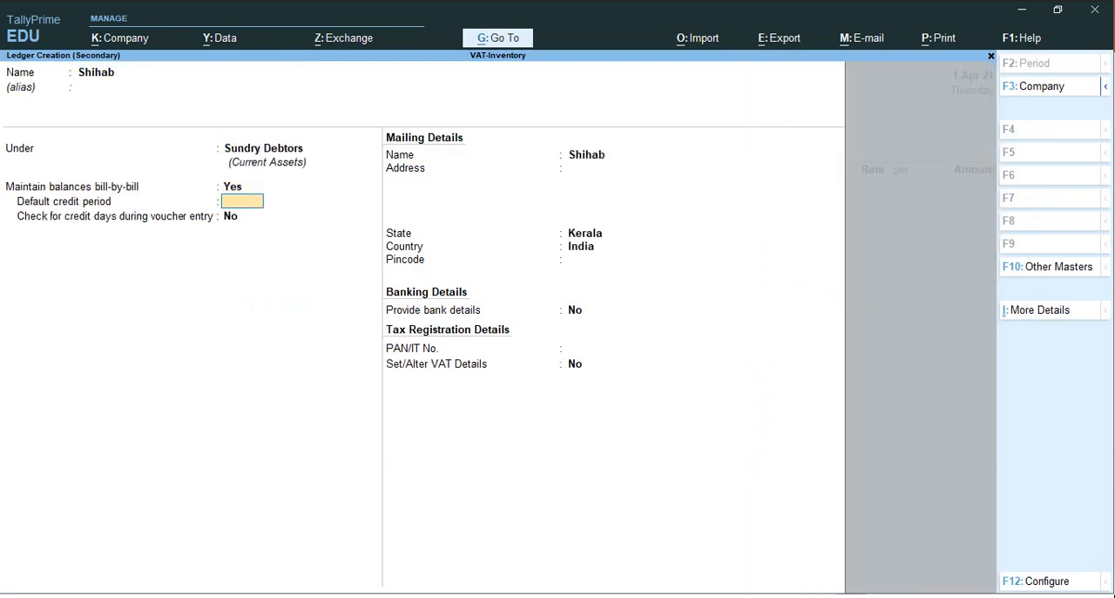
key(Return)
key(Return)
key(Return)
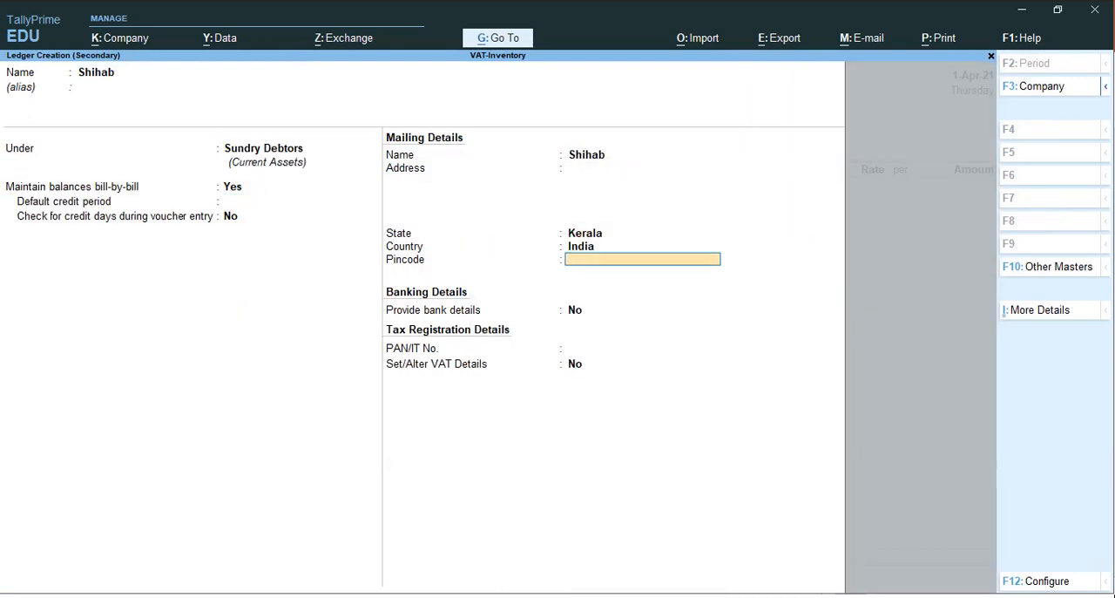
key(Return)
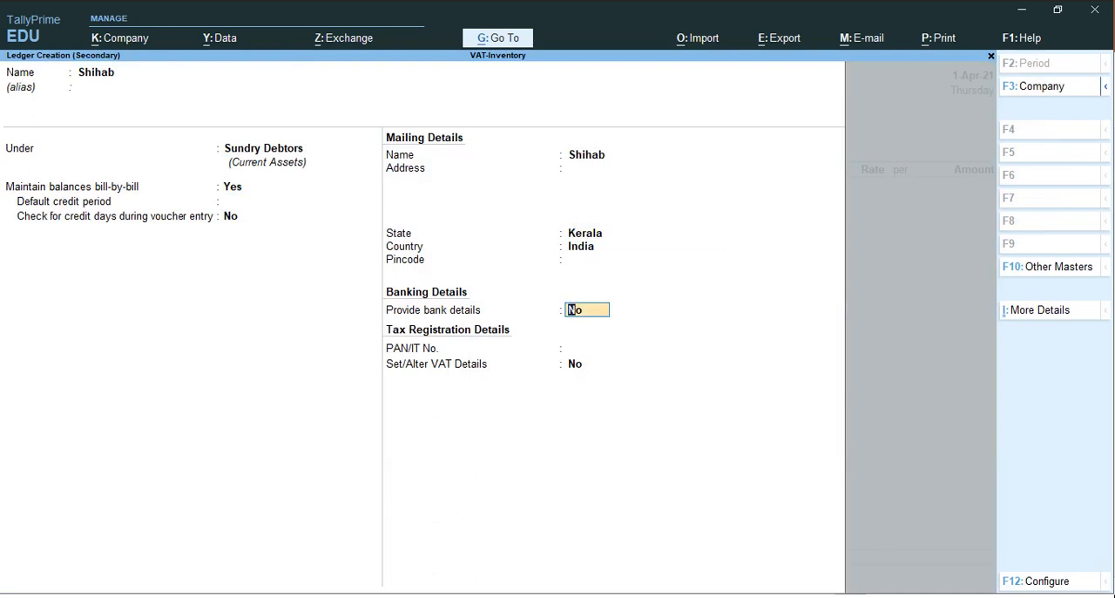
Set the customer's VAT details to dealer type Unknown with blank VAT TIN and CST numbers, and save the ledger
key(Return)
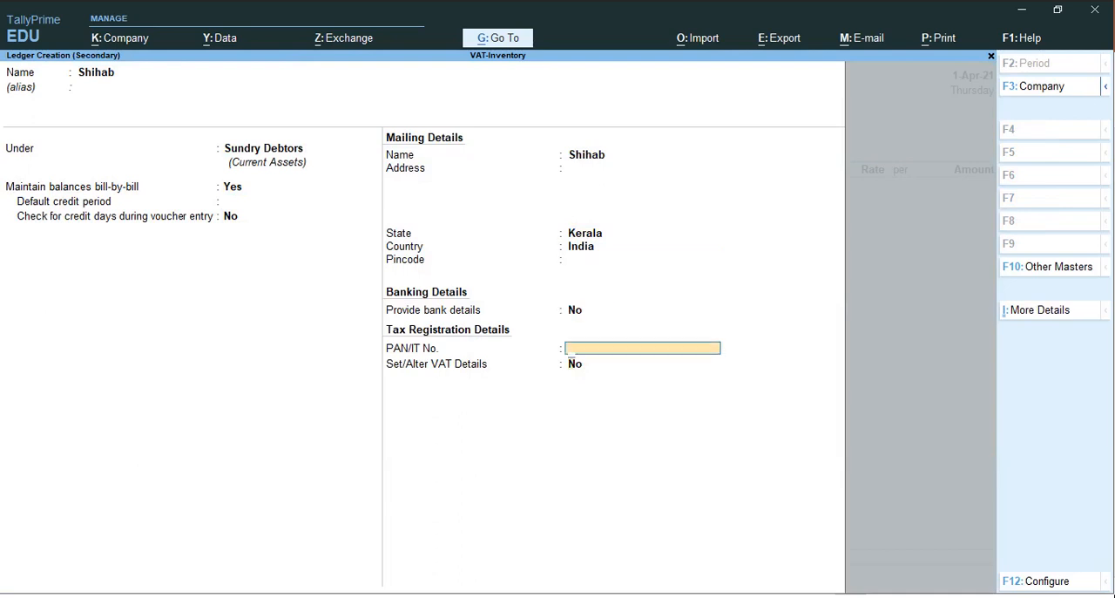
key(Return)
key(y)
key(Return)
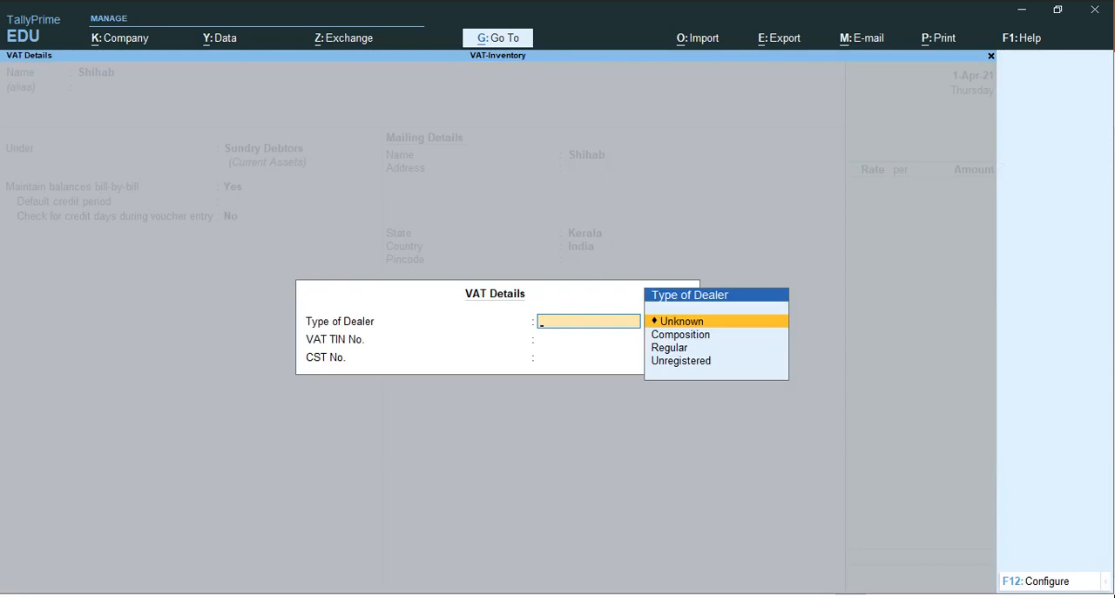
key(Escape)
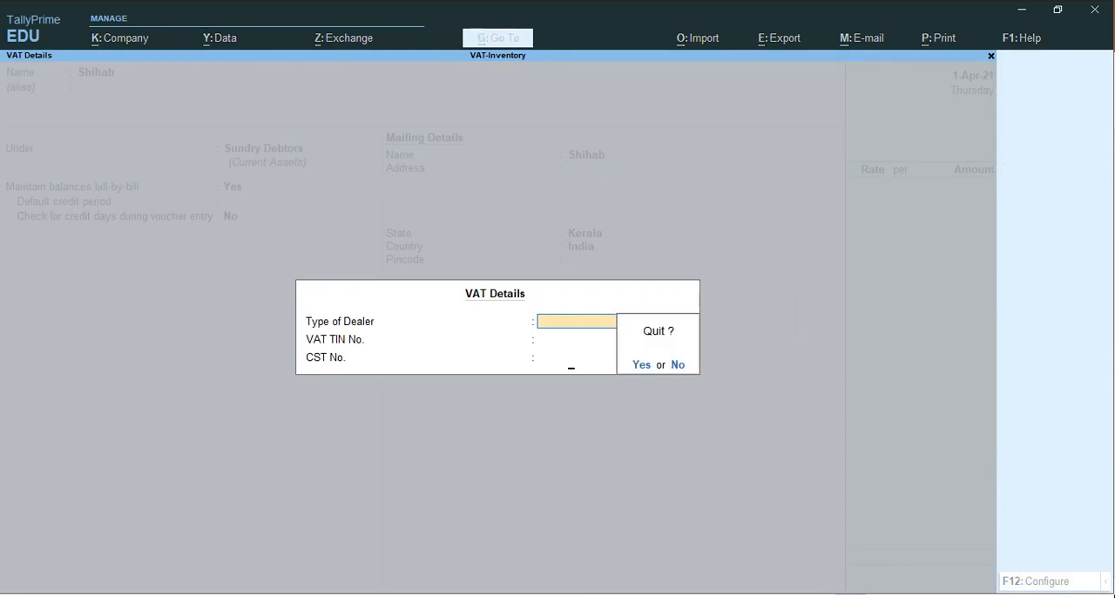
key(y)
key(Return)
key(Escape)
key(n)
key(Return)
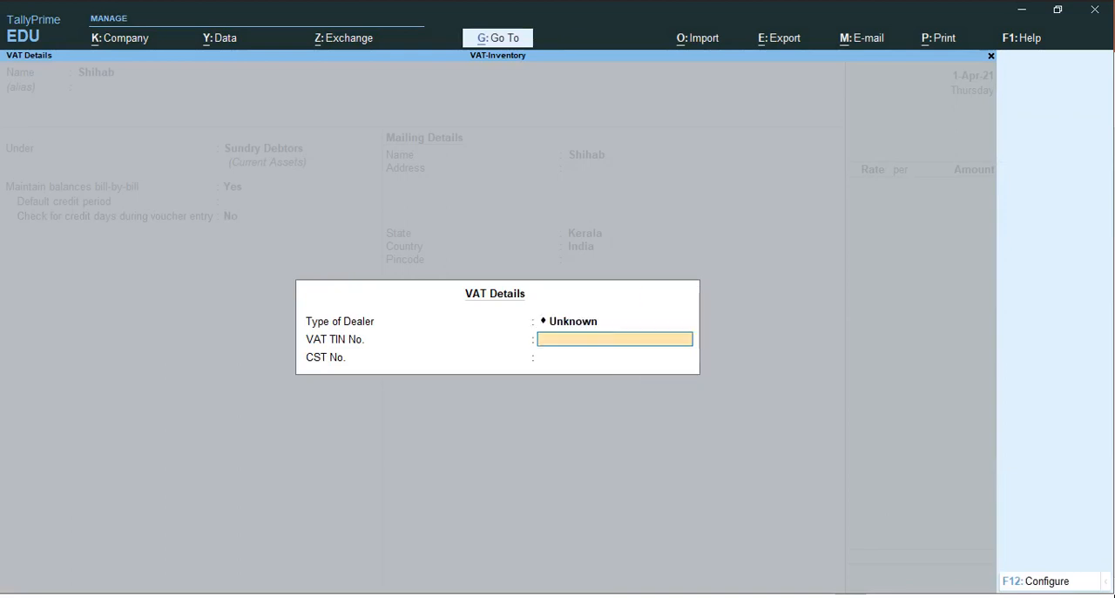
key(Return)
key(Return)
key(Return)
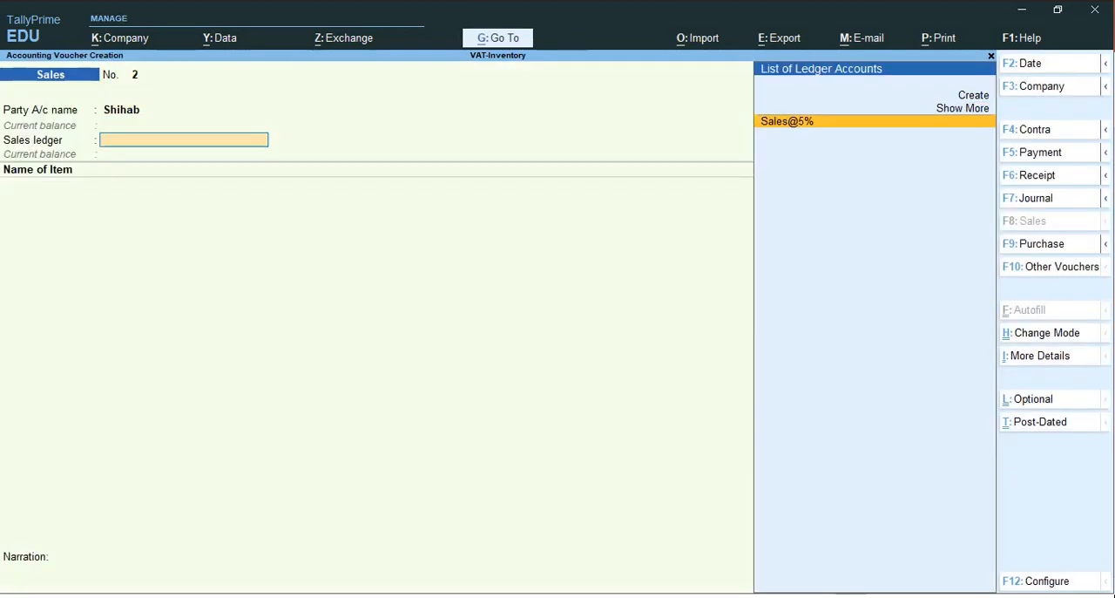
key(Return)
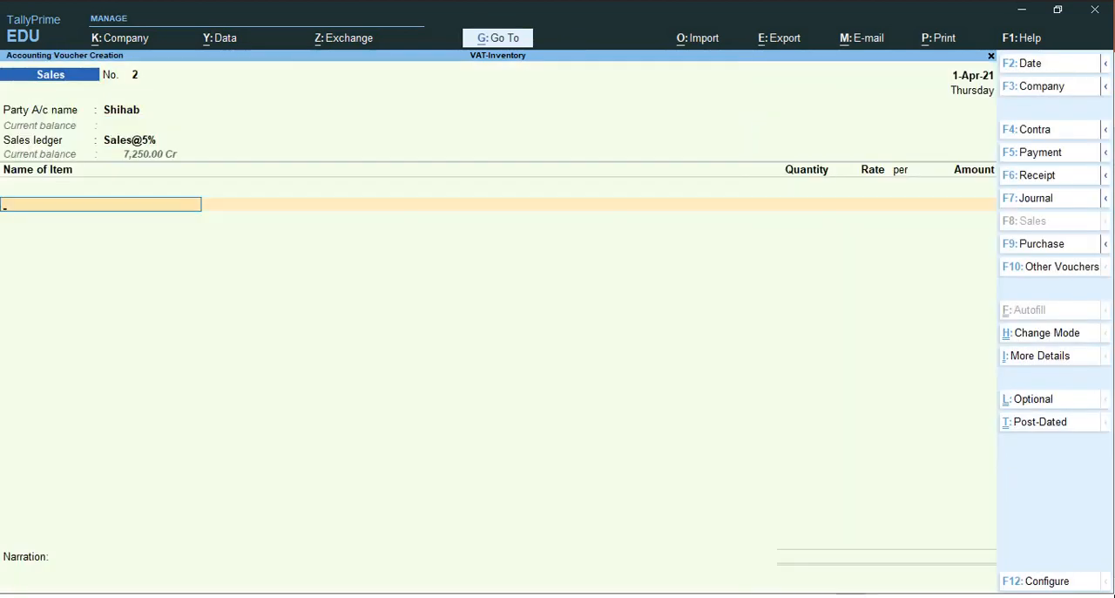
key(Escape)
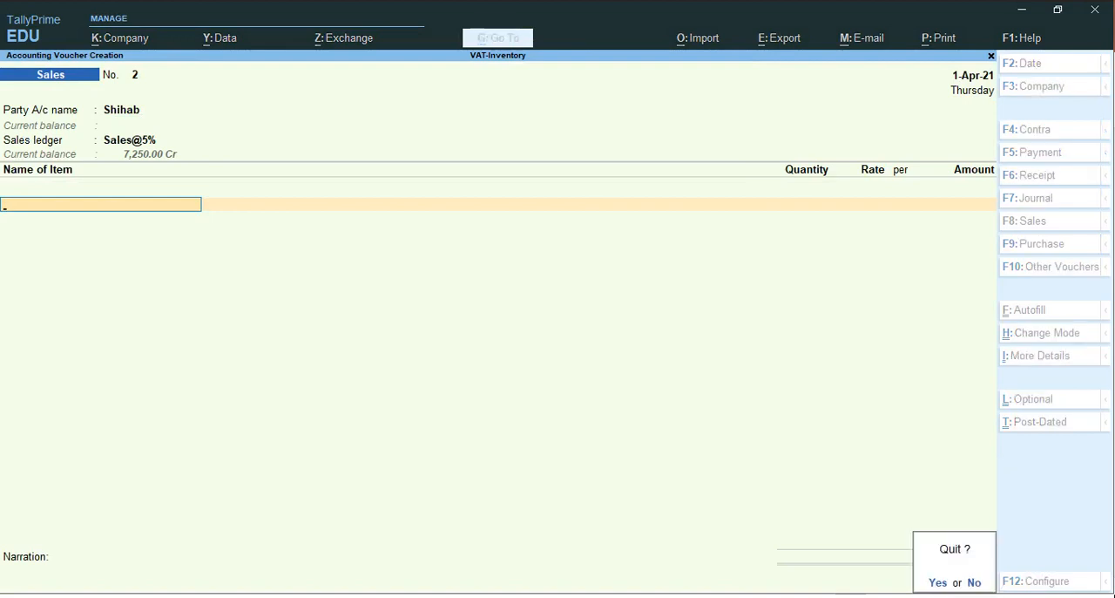
key(y)
Review the Profit & Loss A/c in detailed form, covering both the purchase and sales sides
key(Down)
key(Down)
key(Down)
key(Down)
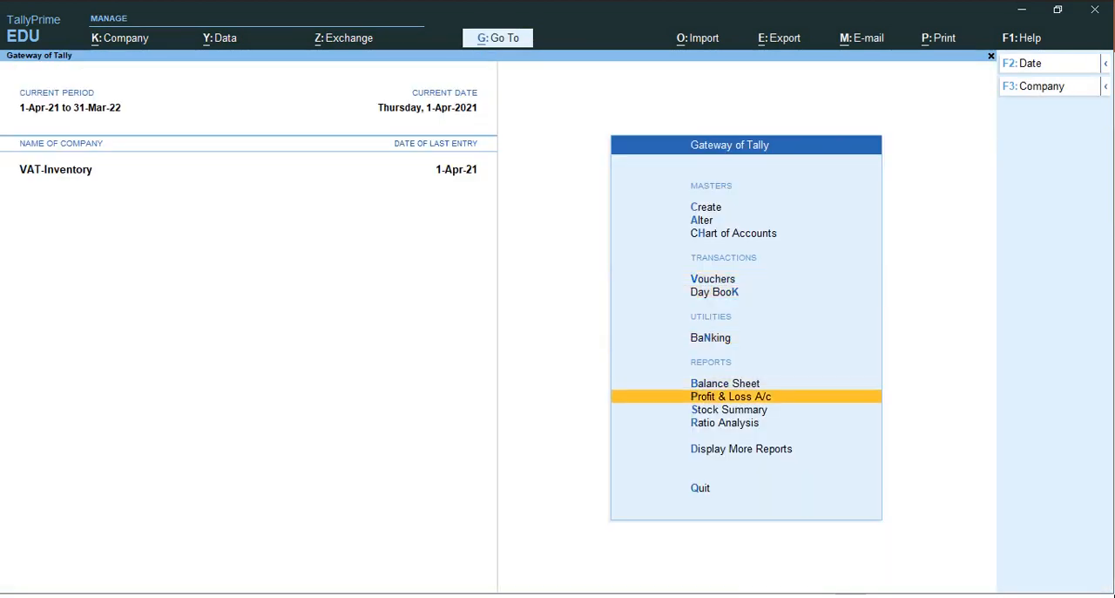
key(Return)
key(Right)
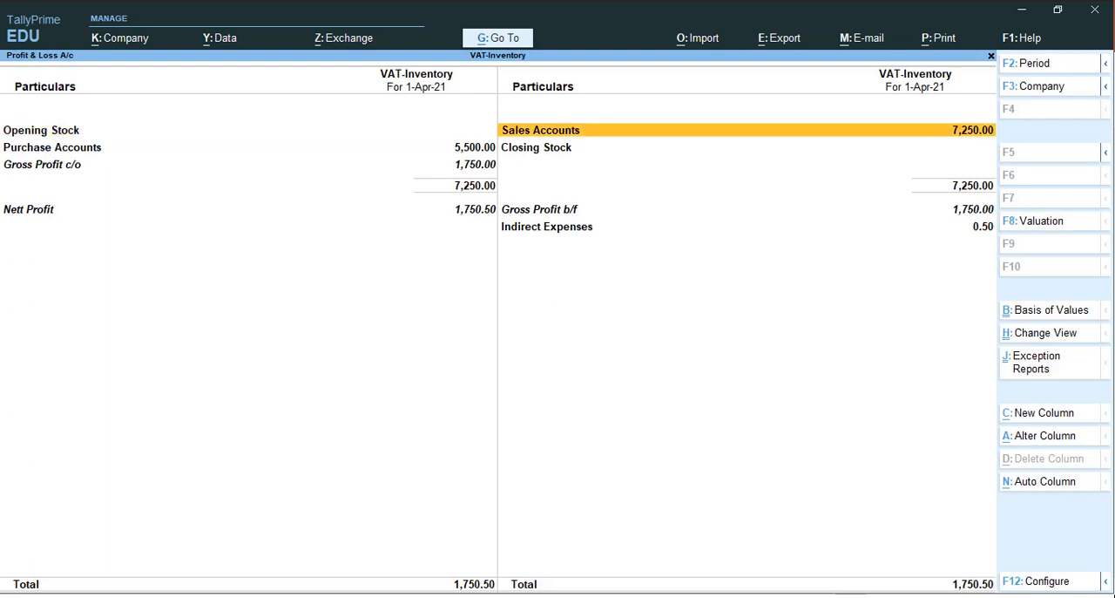
key(ctrl)
key(alt+F5)
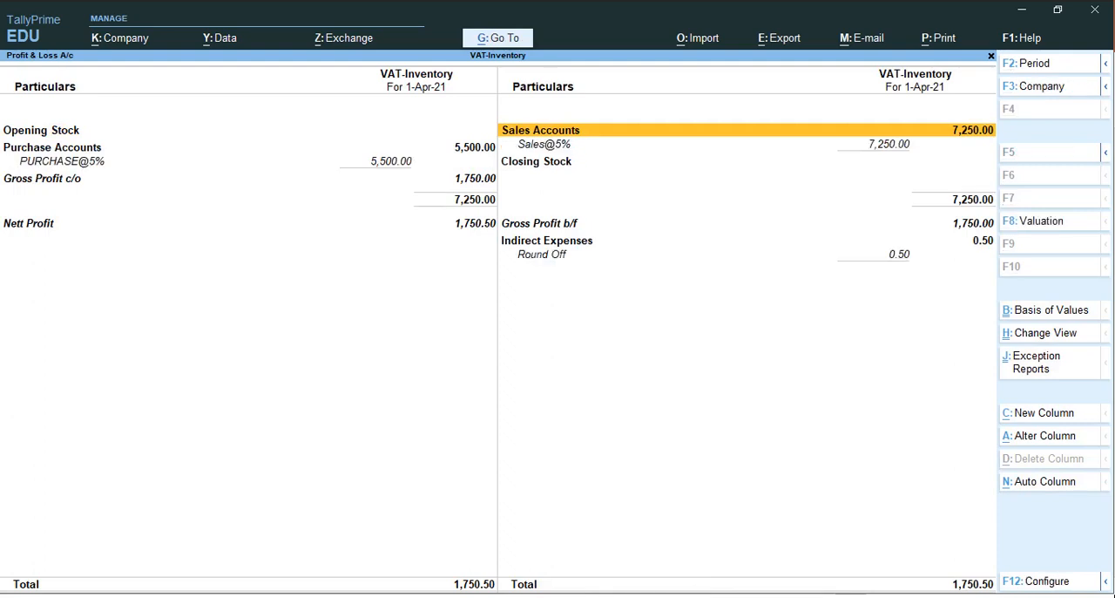
key(ctrl)
key(Left)
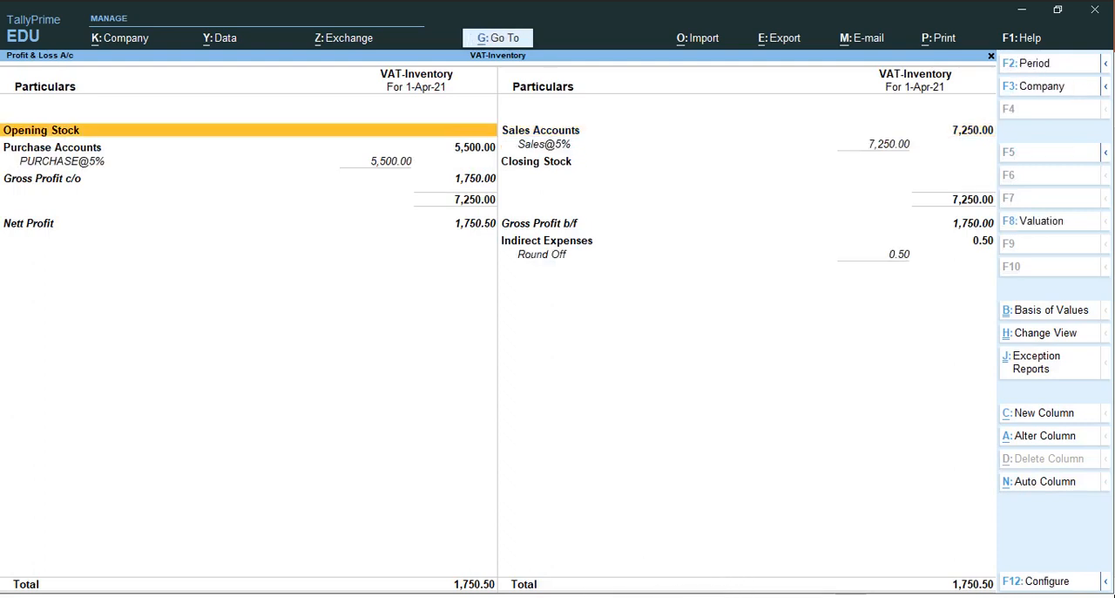
Close the Profit & Loss A/c and view the Stock Summary report
key(Escape)
key(Down)
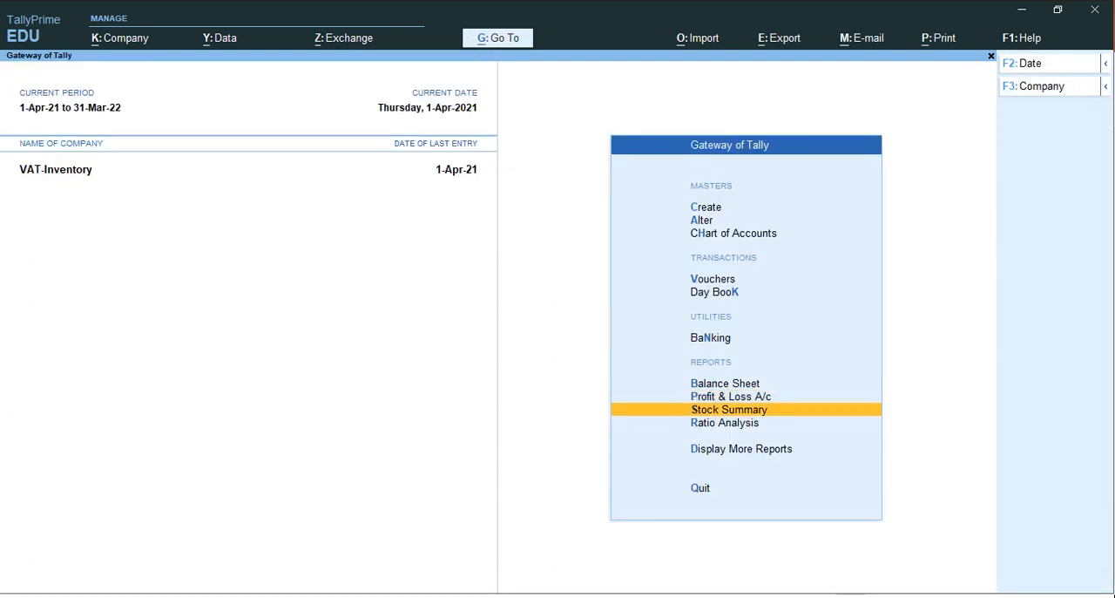
key(Return)
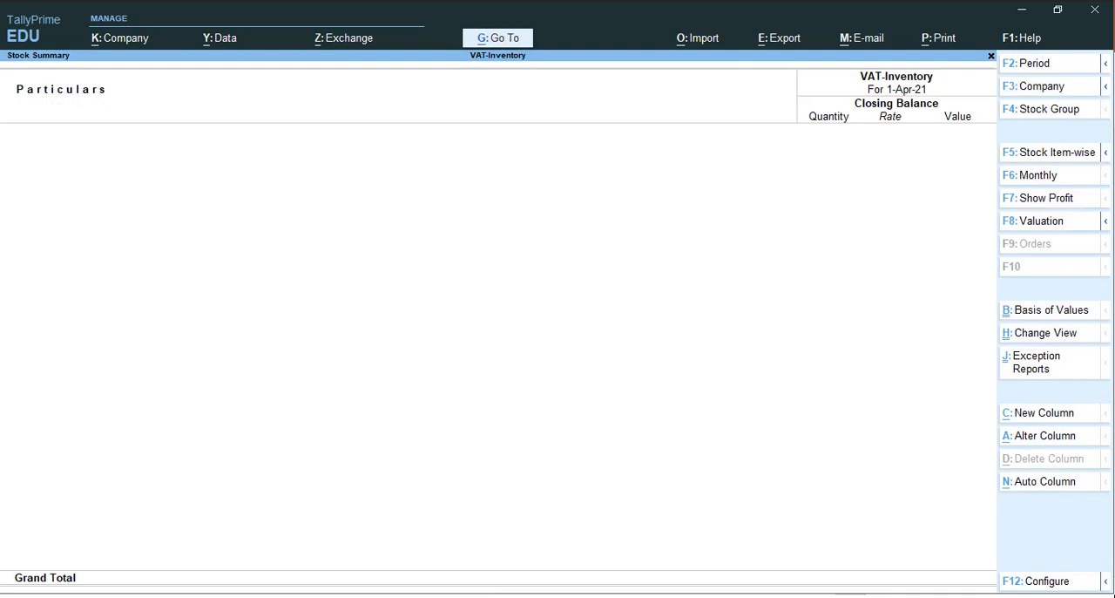
key(alt+Tab)
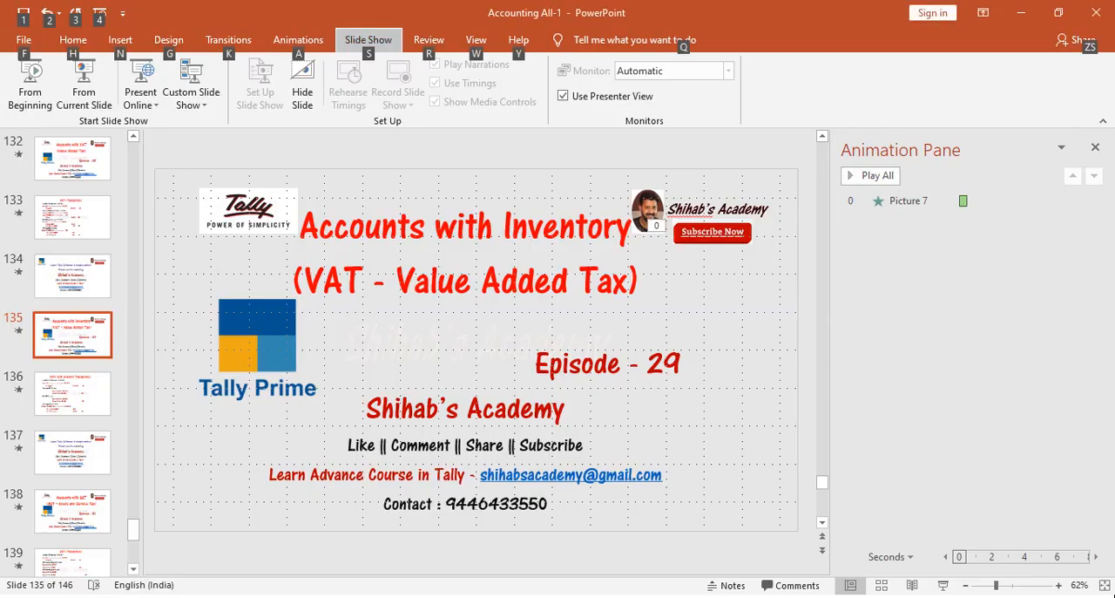
key(alt+Tab)
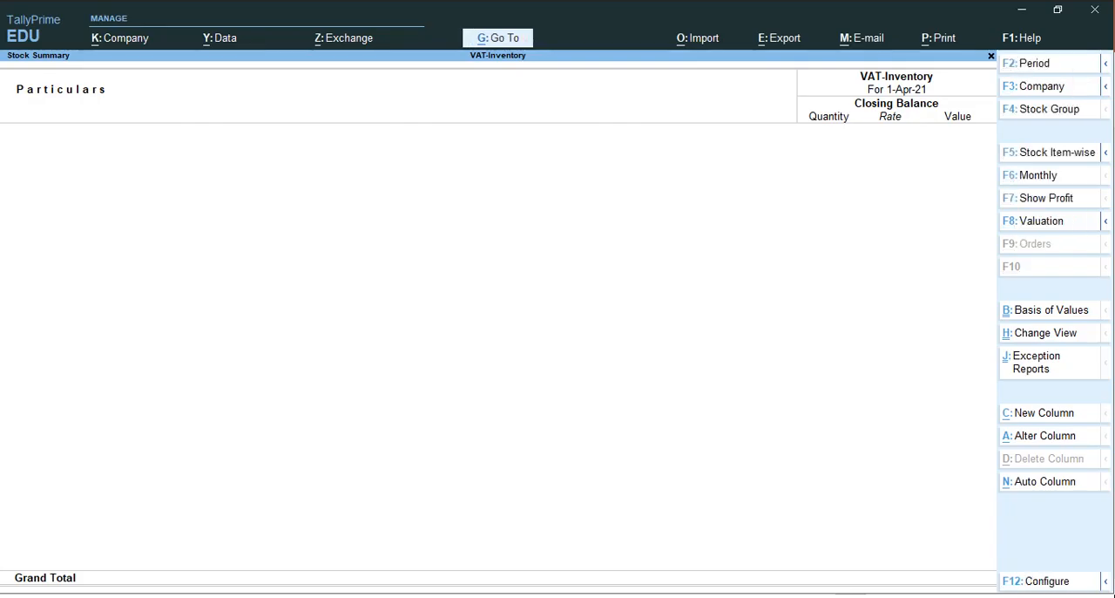
Close the Stock Summary and go to the Account Books reports
key(Escape)
key(Down)
key(Down)
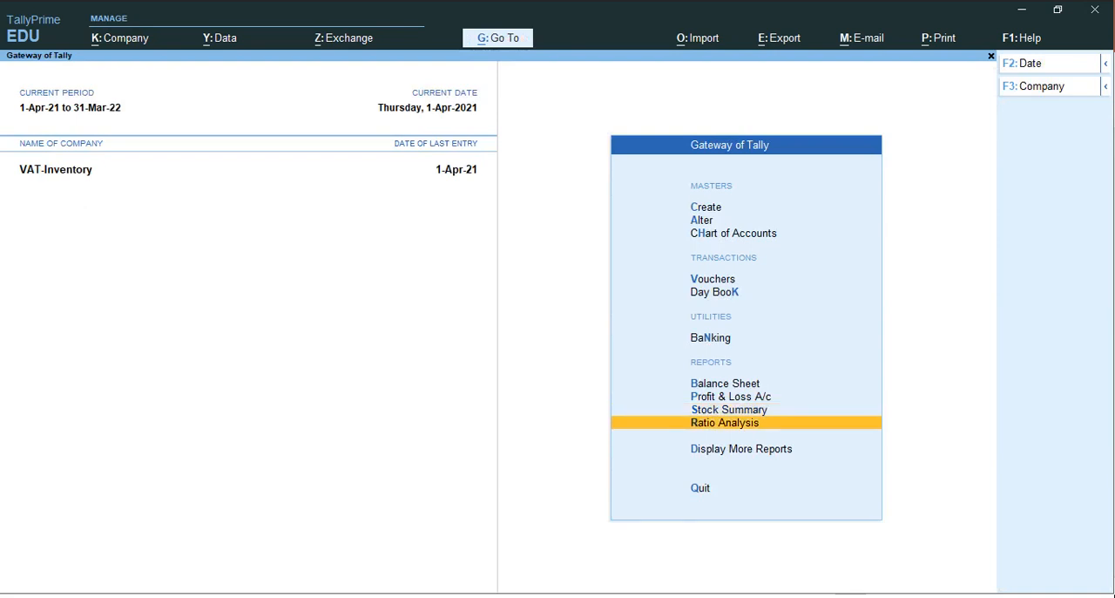
key(Return)
key(Down)
key(Down)
key(Down)
key(Down)
key(Down)
key(Down)
key(Down)
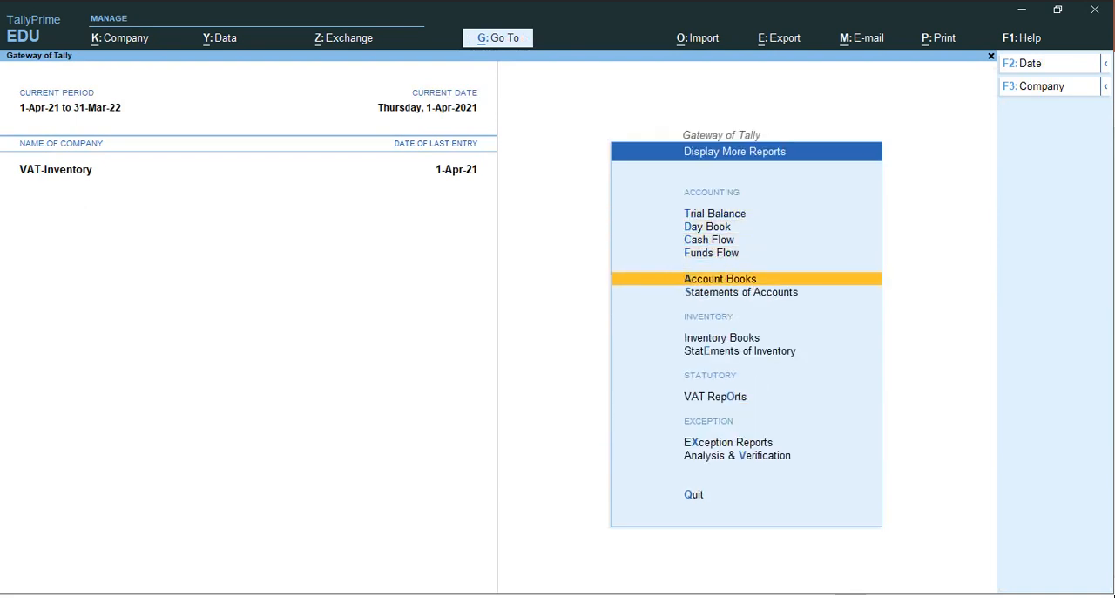
key(Up)
key(Up)
key(Up)
key(Return)
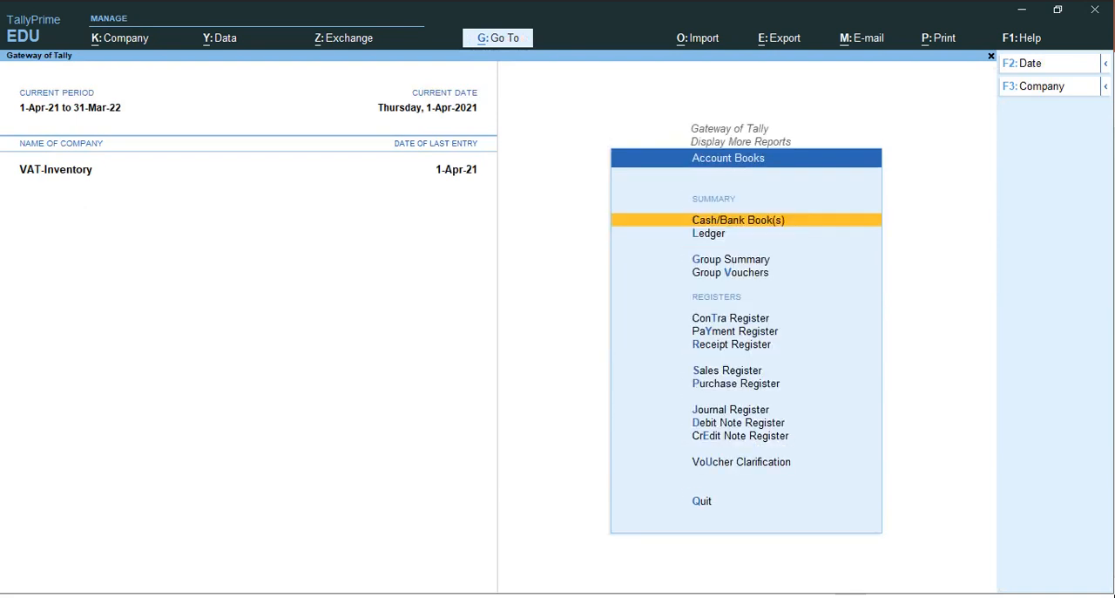
Open the April cash sales voucher No. 1 from the Sales Register for alteration
key(Down)
key(Down)
key(Down)
key(Down)
key(Down)
key(Down)
key(Down)
key(Return)
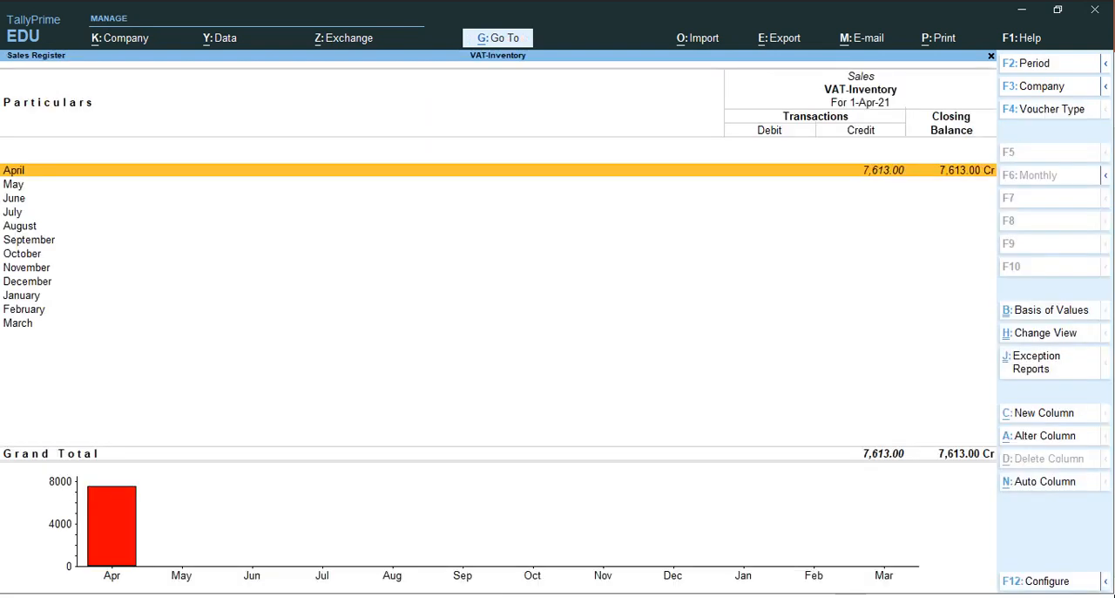
key(Return)
Set the Keyboard quantity in the sales voucher to 4 Nos., keeping the 550.00 rate
key(Return)
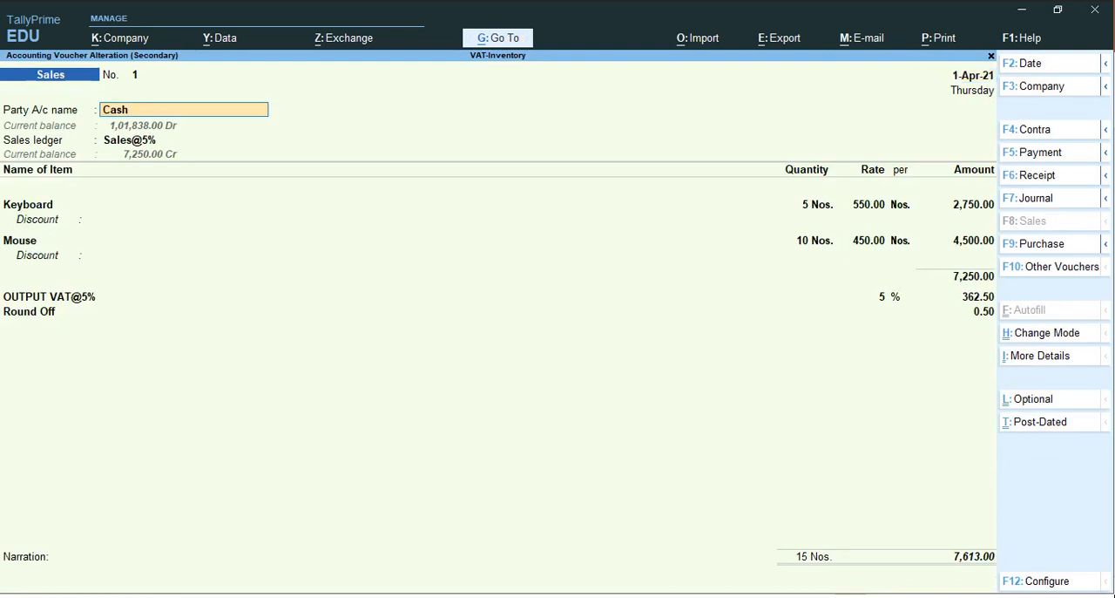
key(Return)
key(Return)
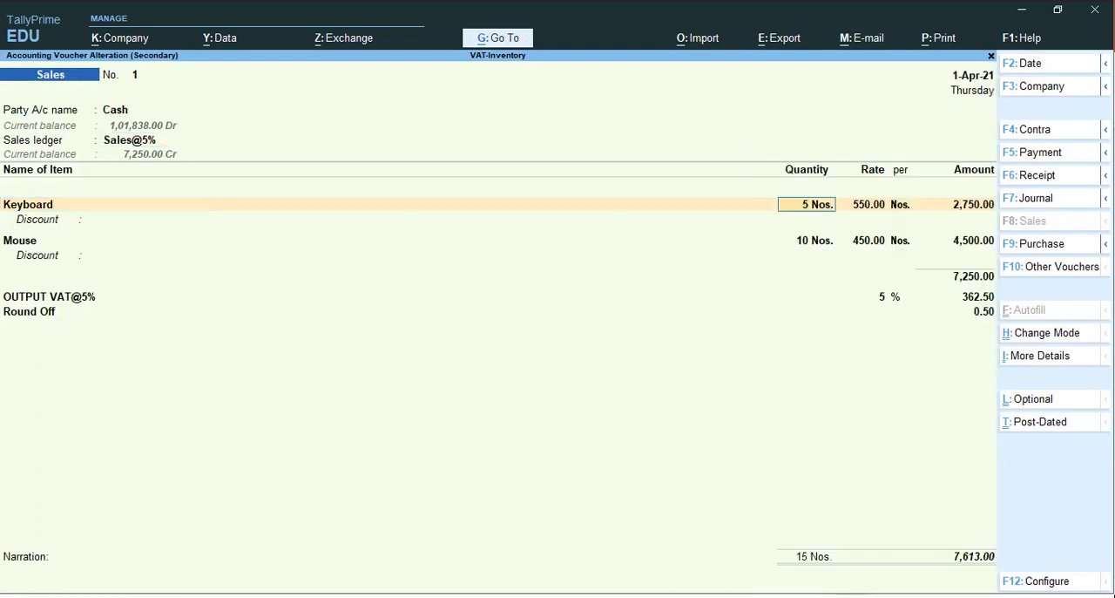
text(4)
key(Return)
key(Return)
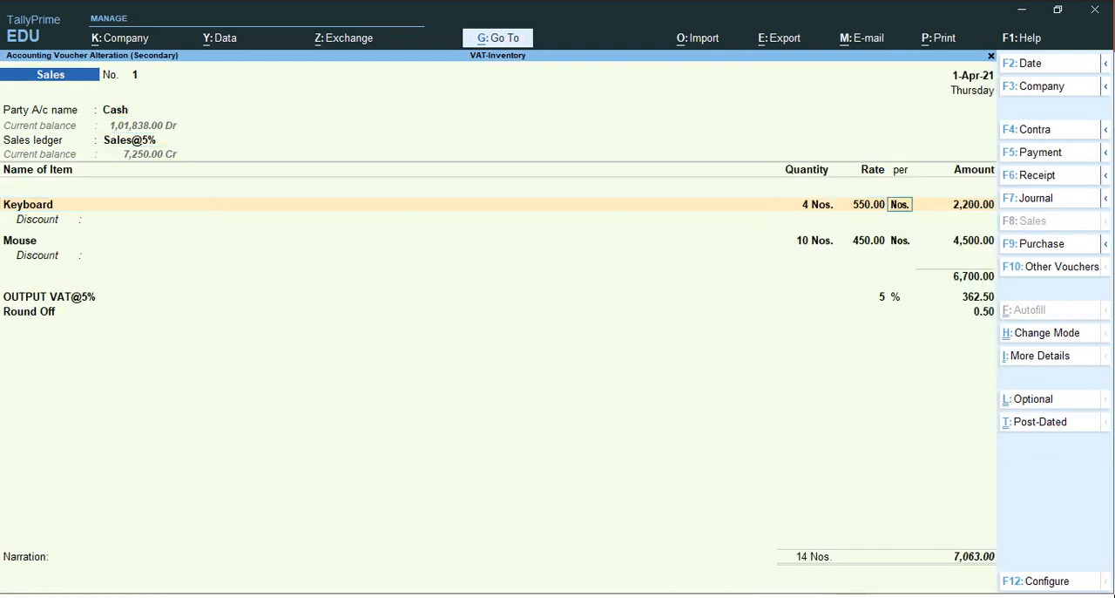
key(Return)
key(Return)
key(Return)
key(Return)
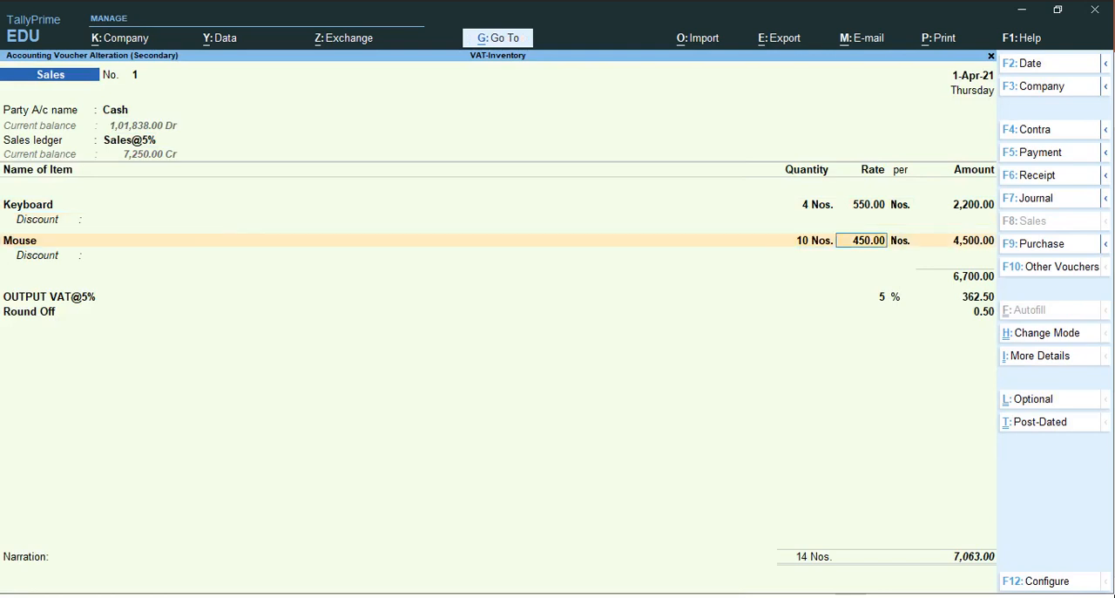
Set the Mouse quantity in the sales voucher to 9 Nos., keeping the 450.00 rate and a blank discount
key(BackSpace)
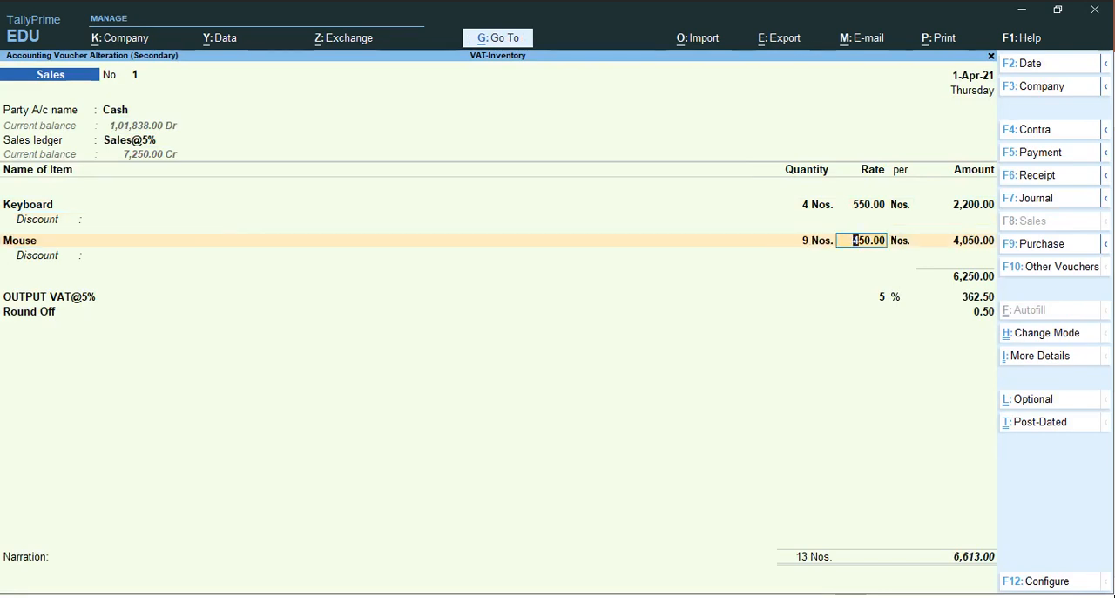
key(Return)
key(Return)
key(Return)
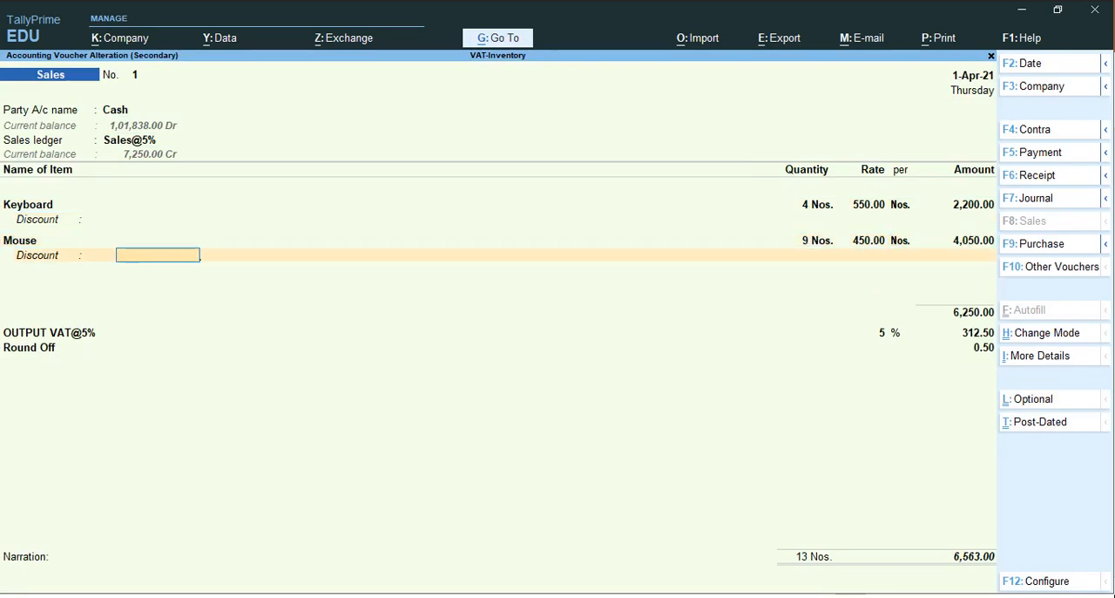
key(Return)
Apply OUTPUT VAT@5% and the 0.50 Round Off to the altered sales voucher, leave the narration blank and save it
key(Return)
key(Return)
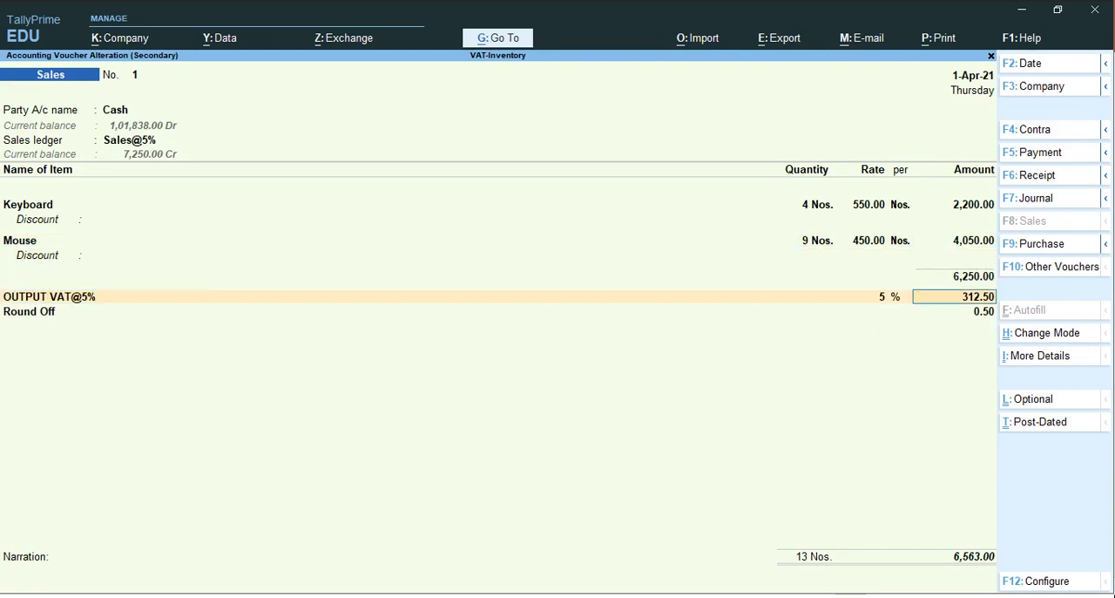
key(Return)
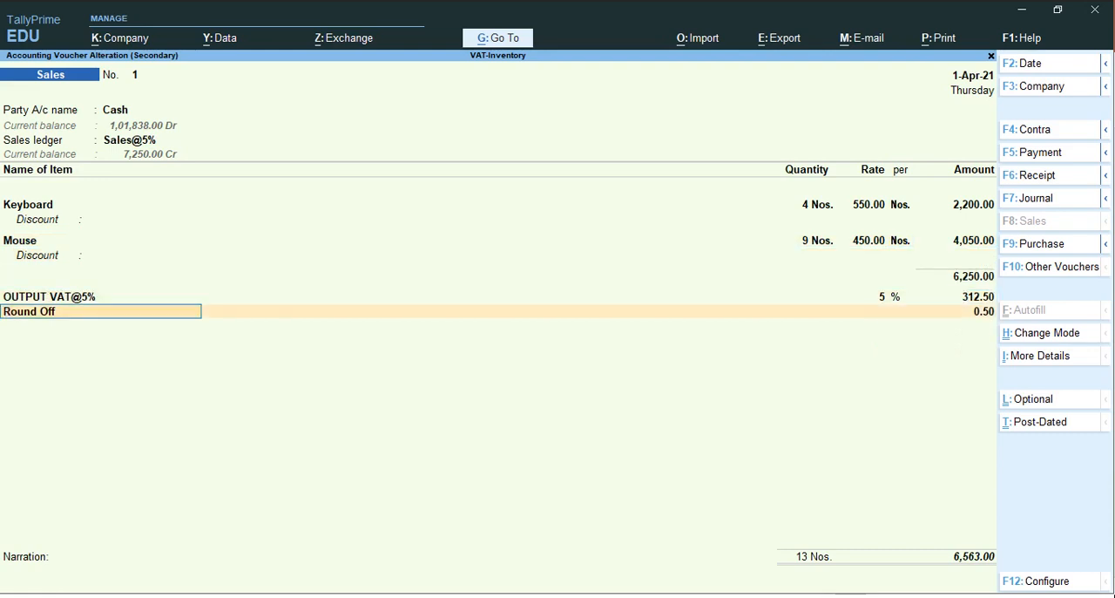
key(Return)
key(Return)
key(Return)
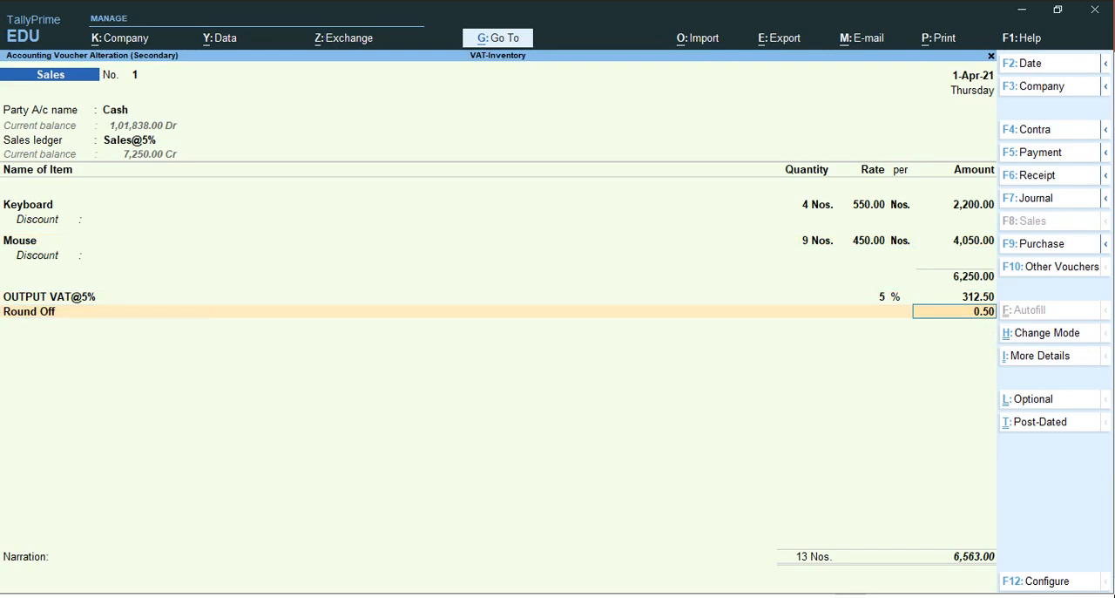
key(Return)
key(Return)
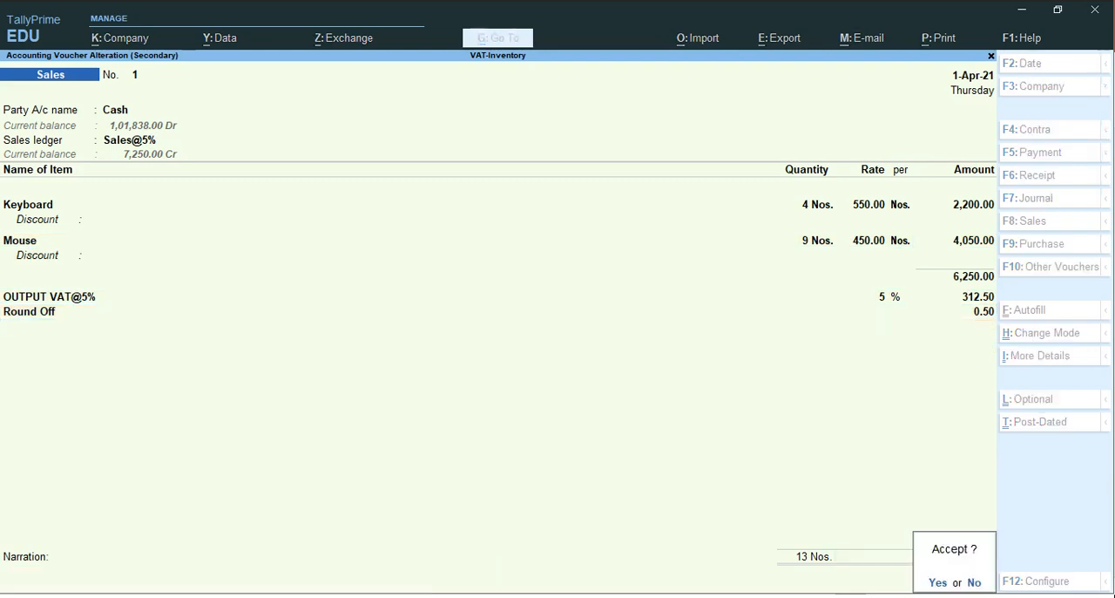
key(y)
Leave the Sales Register and view the Accessories group's items in the Stock Summary
key(Escape)
key(Escape)
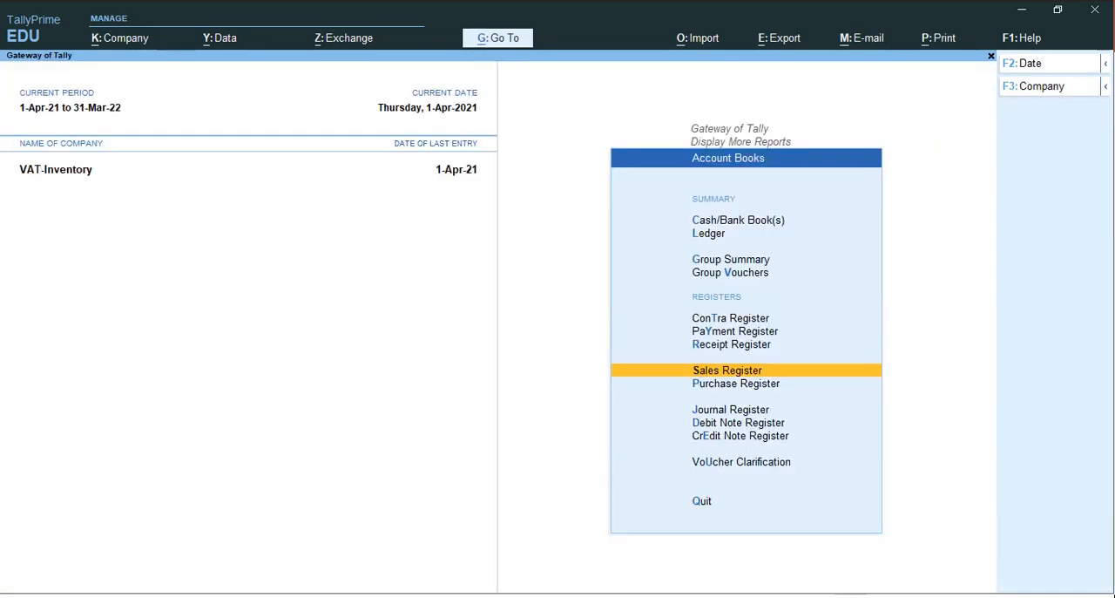
key(Escape)
key(Escape)
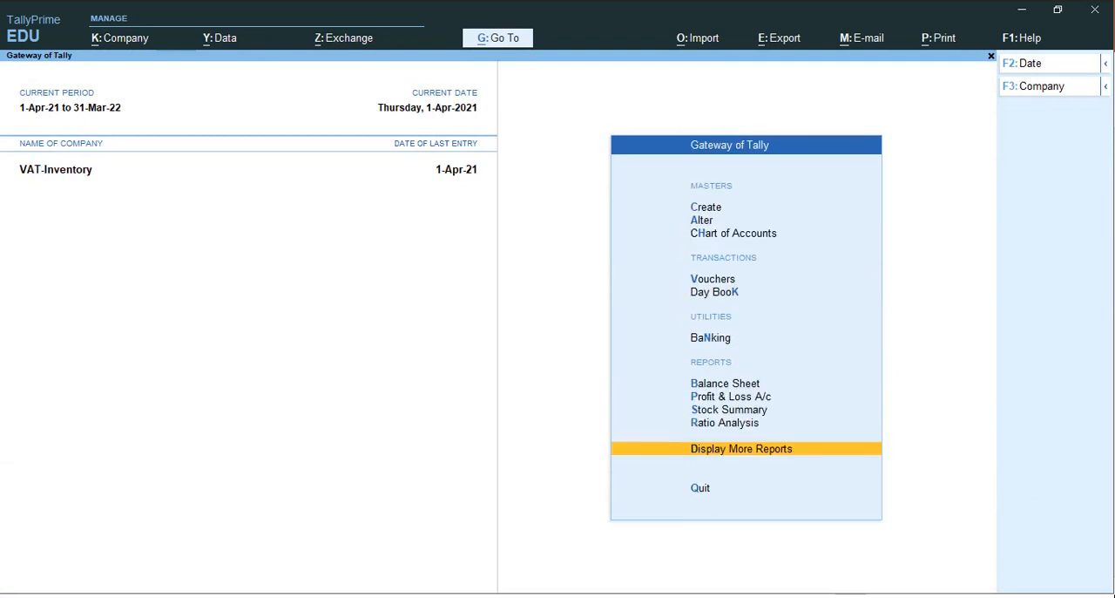
key(Up)
key(Up)
key(Return)
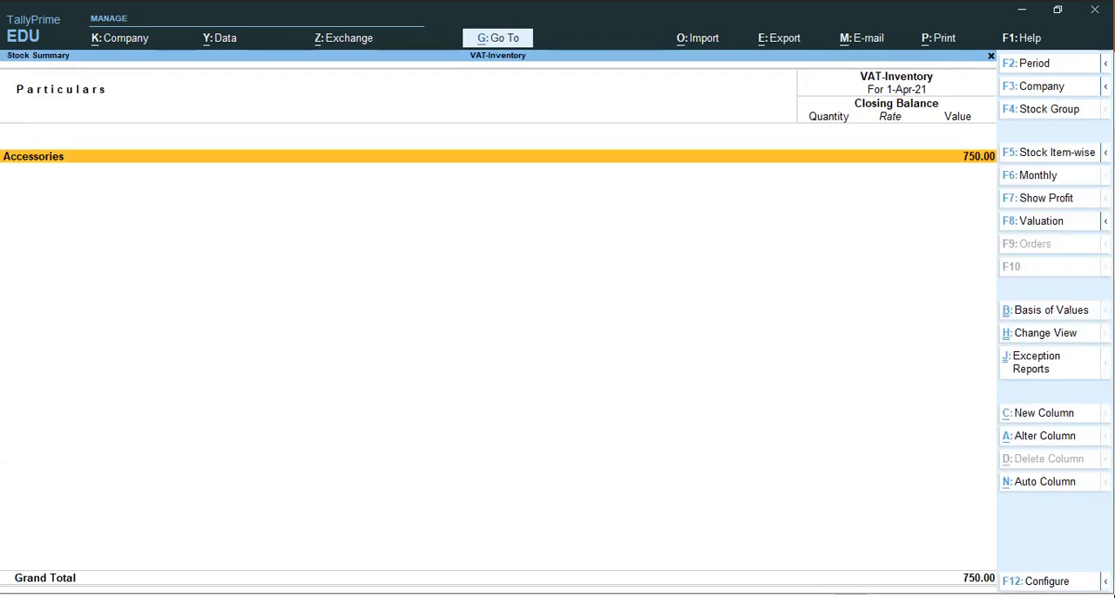
key(Return)
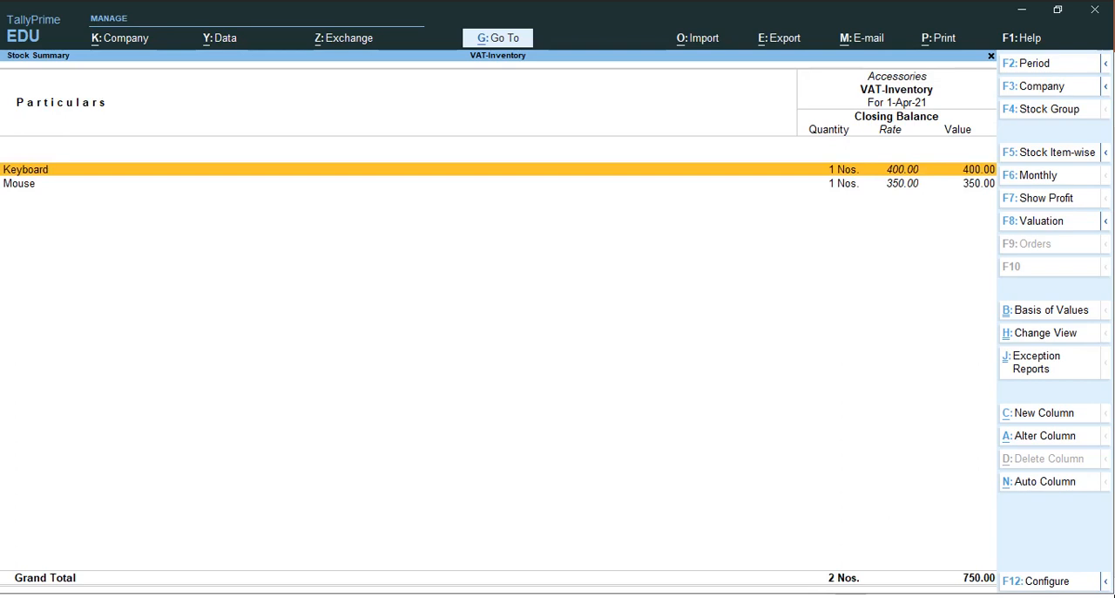
View the Profit & Loss A/c in detailed form, including the closing stock breakdown
key(Escape)
key(Escape)
key(Up)
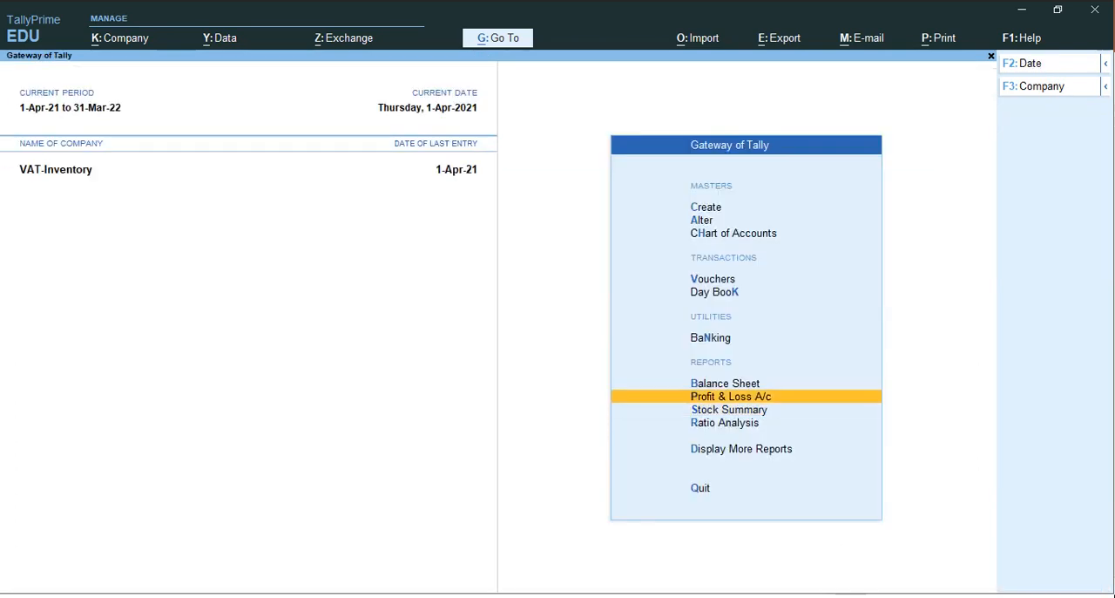
key(Return)
key(Right)
key(Down)
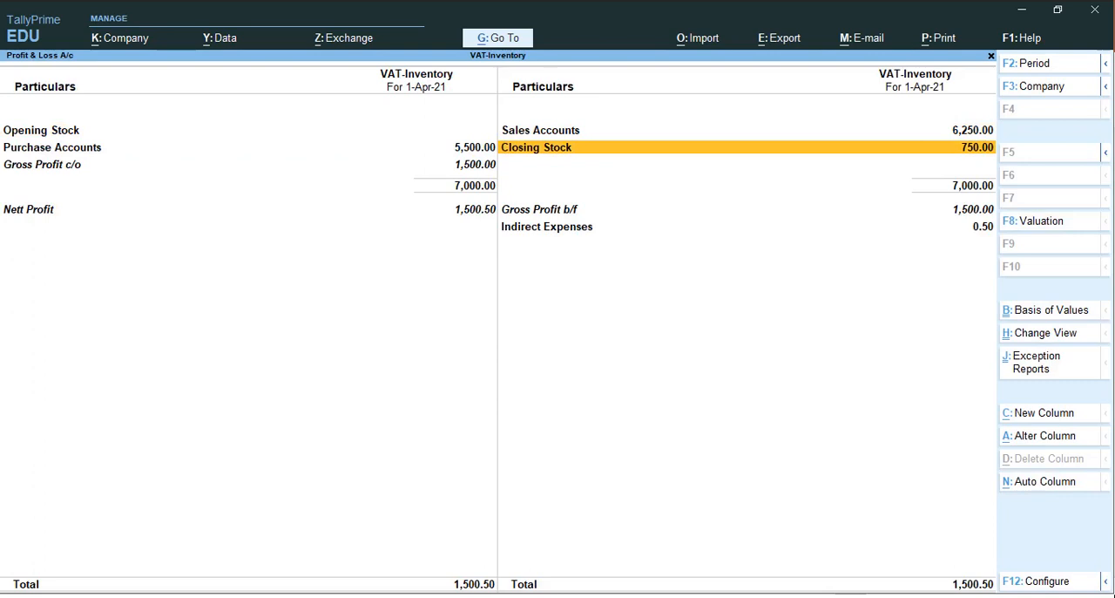
key(alt+F5)
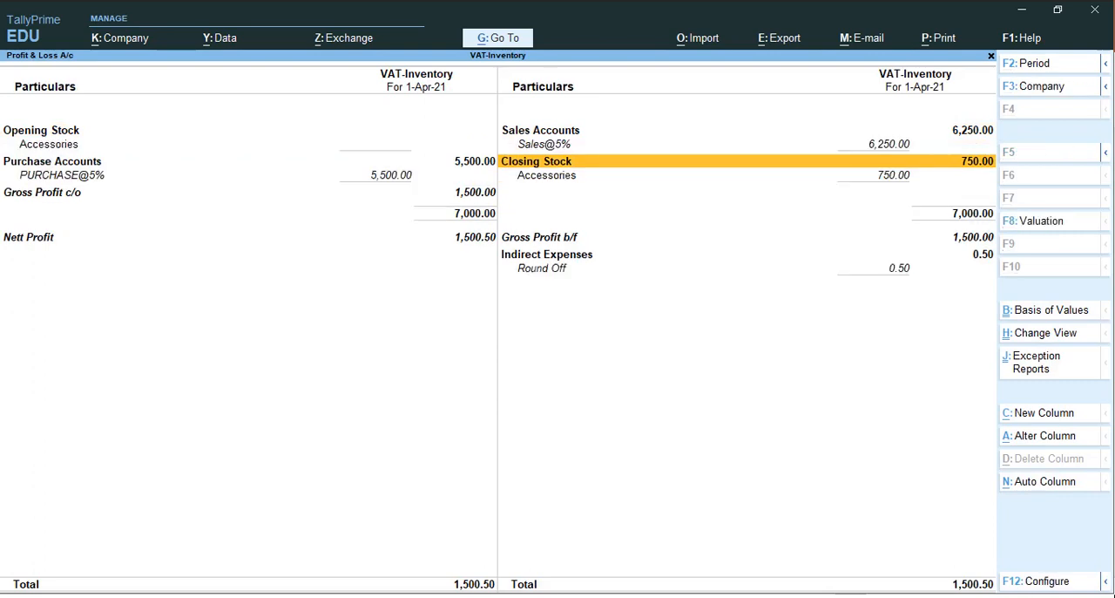
Examine the item-wise profit on the Accessories closing stock, hide the profit columns and return to the Profit & Loss A/c
key(Down)
key(Return)
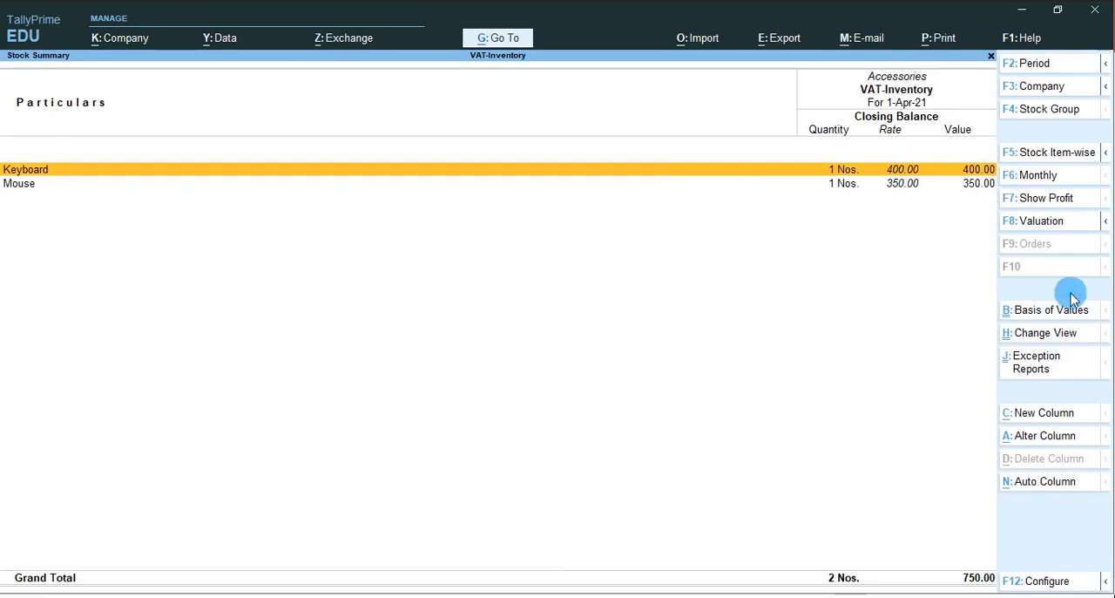
click(1056, 210)
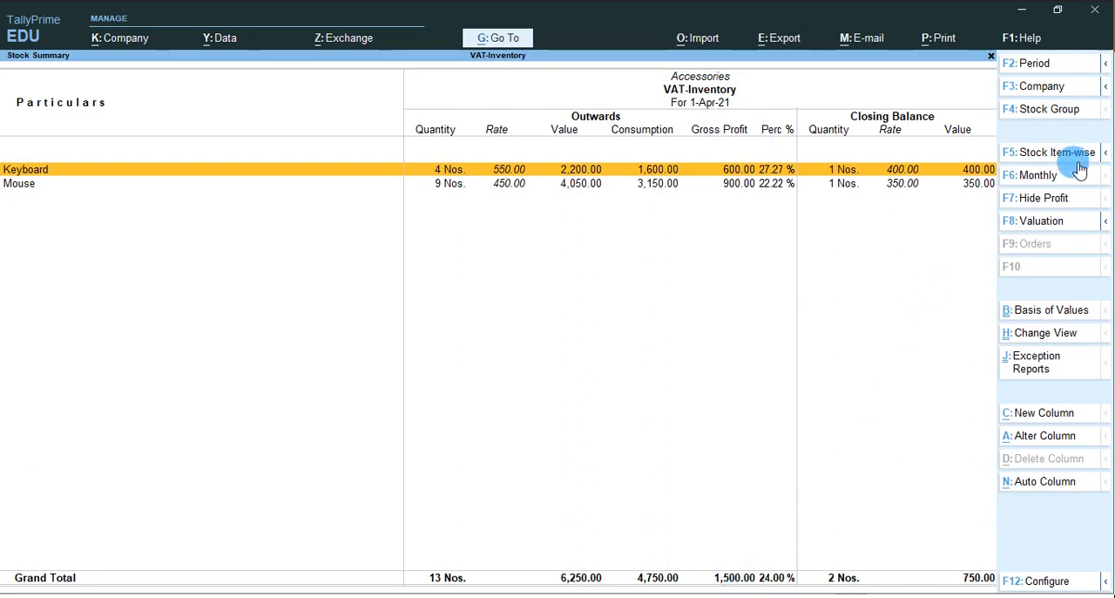
click(1045, 203)
key(Escape)
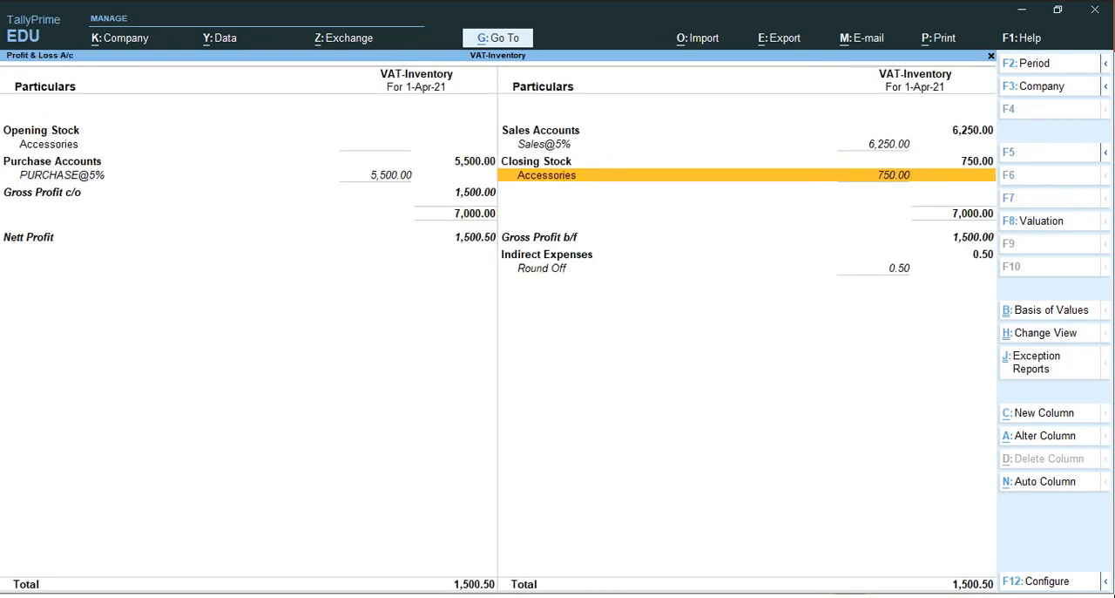
Check the gross profit and purchase lines, and open sales voucher No. 1 through the Sales@5% ledger
key(Left)
key(Down)
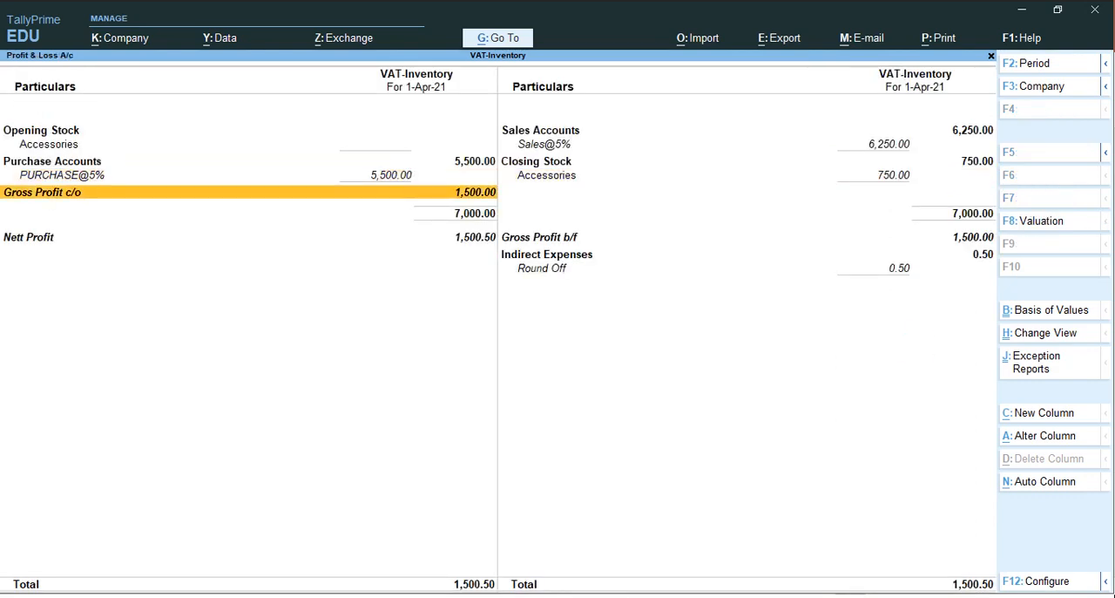
key(Up)
key(Up)
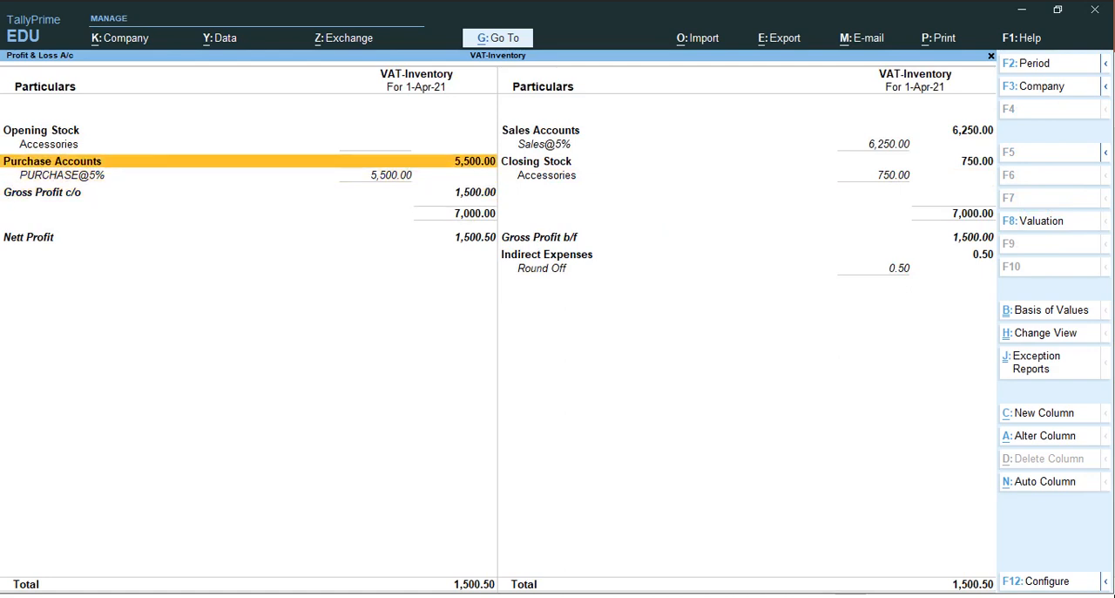
key(Right)
key(Up)
key(Return)
key(Return)
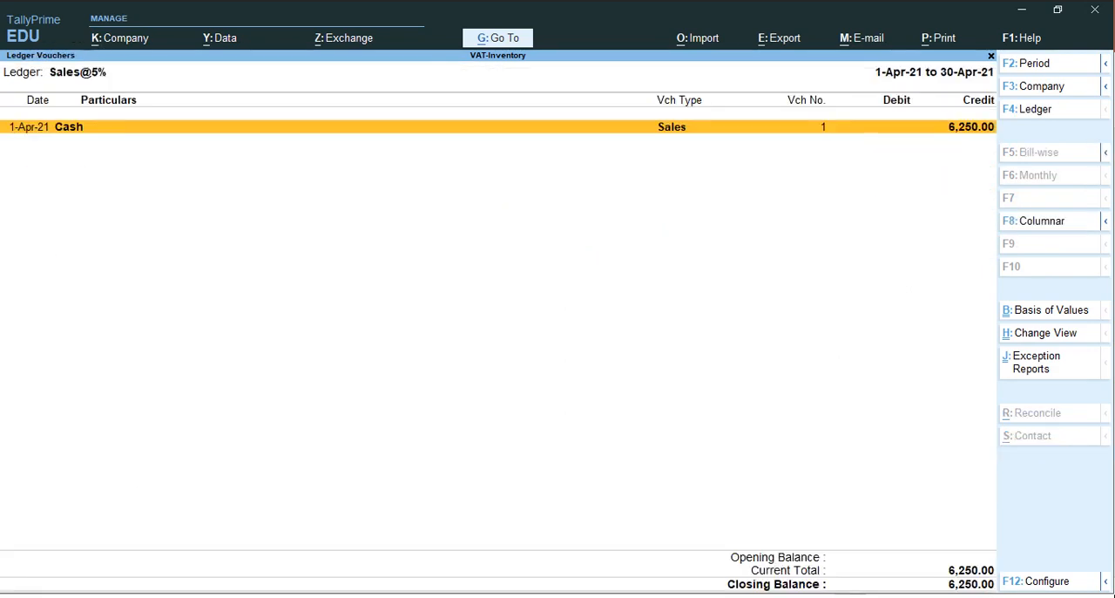
key(Return)
Restore the Keyboard quantity in the sales voucher to 5 Nos., keeping the 550.00 rate
key(Return)
key(Return)
key(Return)
key(Return)
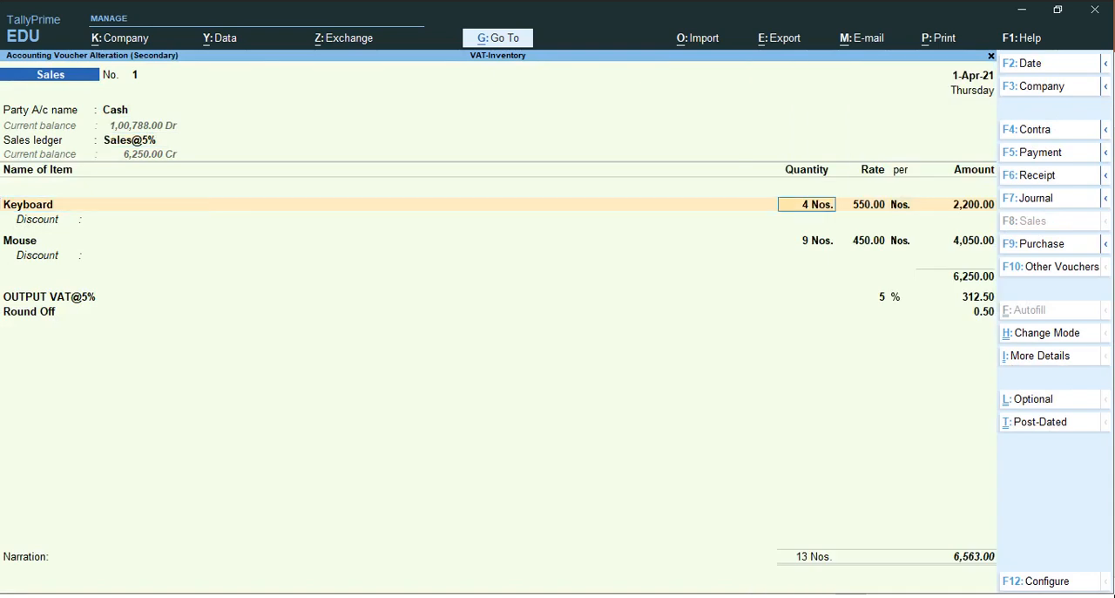
text(5)
key(Return)
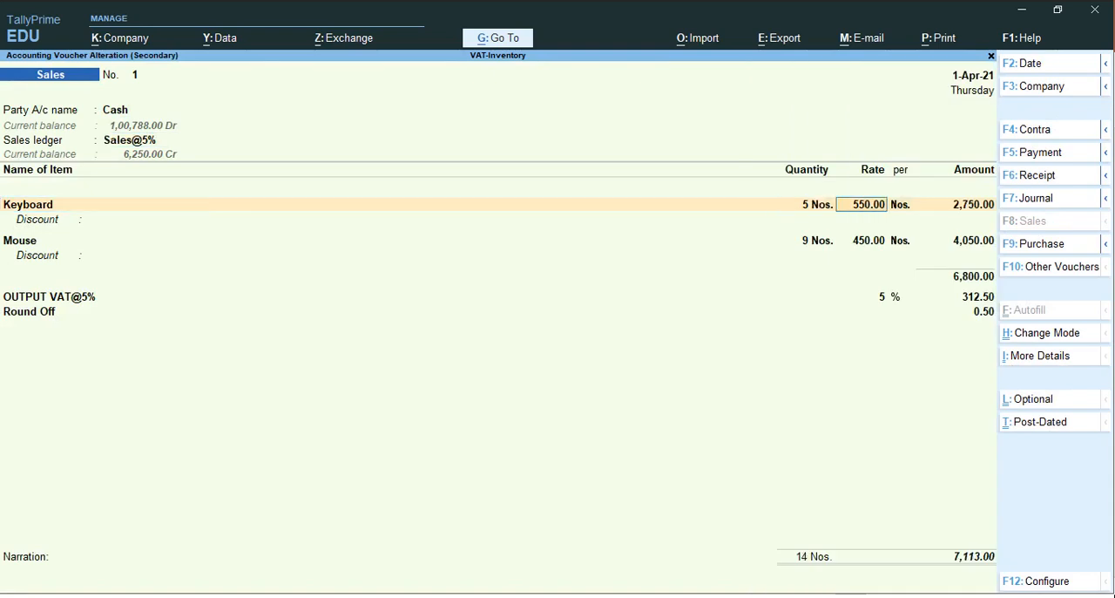
key(Return)
key(Return)
Restore the Mouse quantity in the sales voucher to 10 Nos., keeping the 450.00 rate and a blank discount
key(Return)
key(Return)
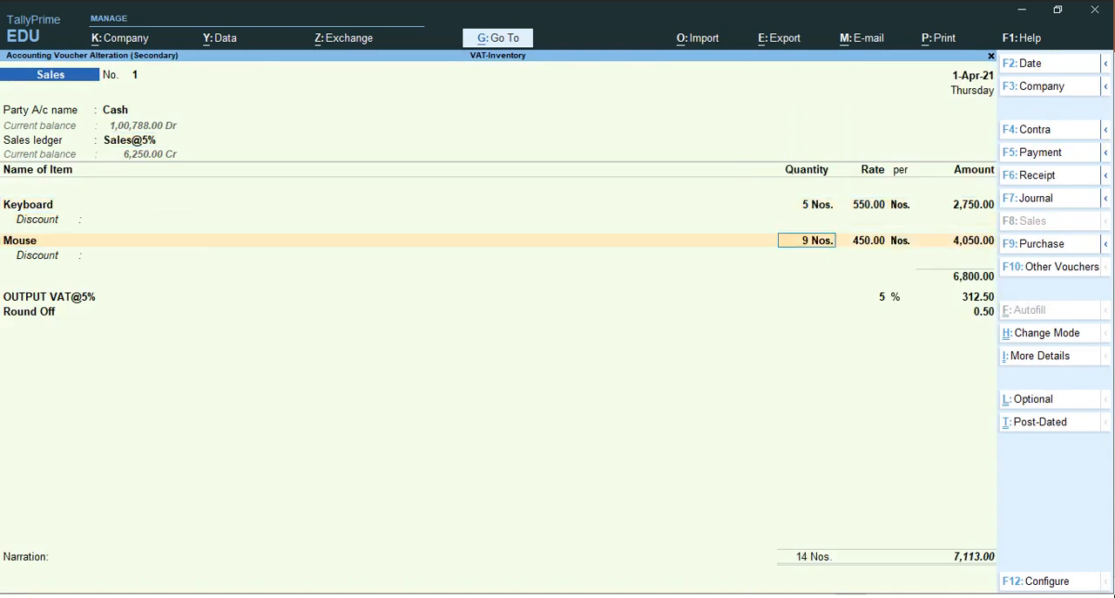
text(10)
key(Return)
key(Return)
key(Return)
key(Return)
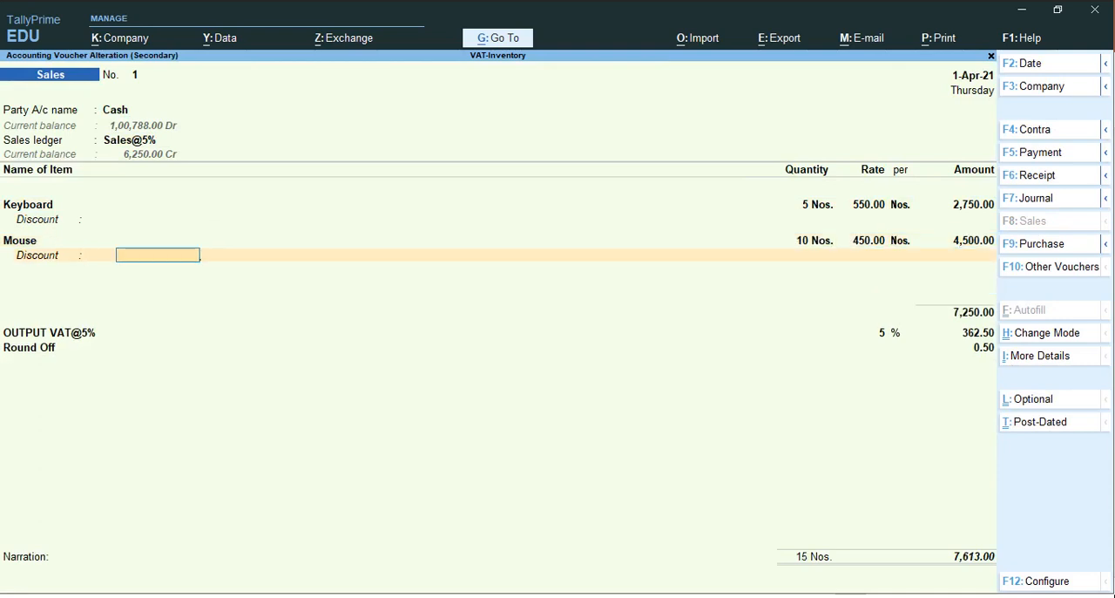
key(Return)
Keep the 5% OUTPUT VAT and Round Off lines in the sales voucher and save the altered voucher
key(Return)
key(Return)
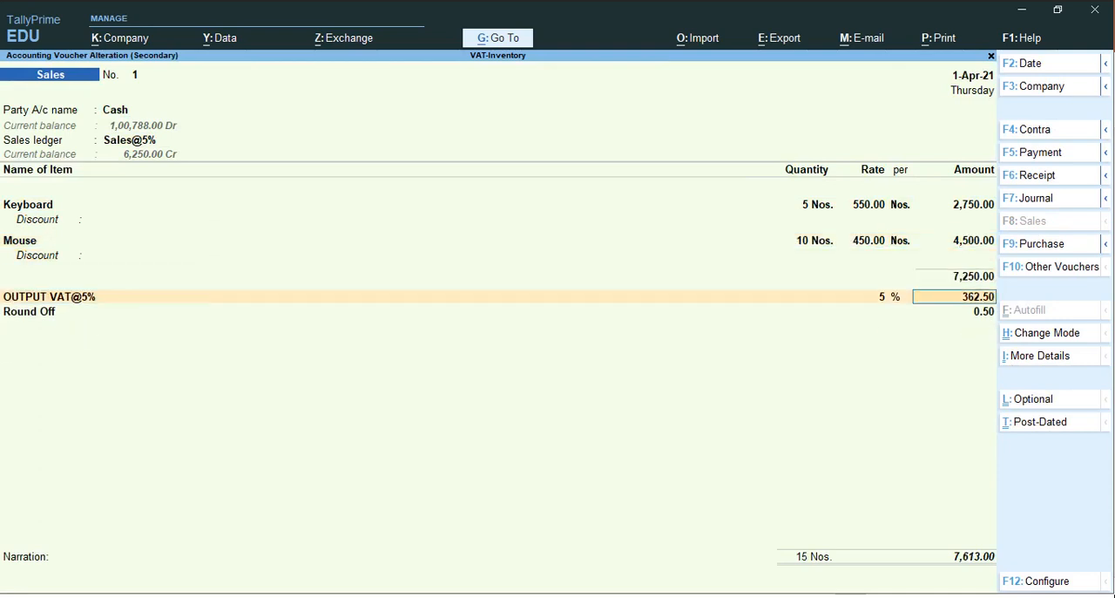
key(Return)
key(Return)
key(Return)
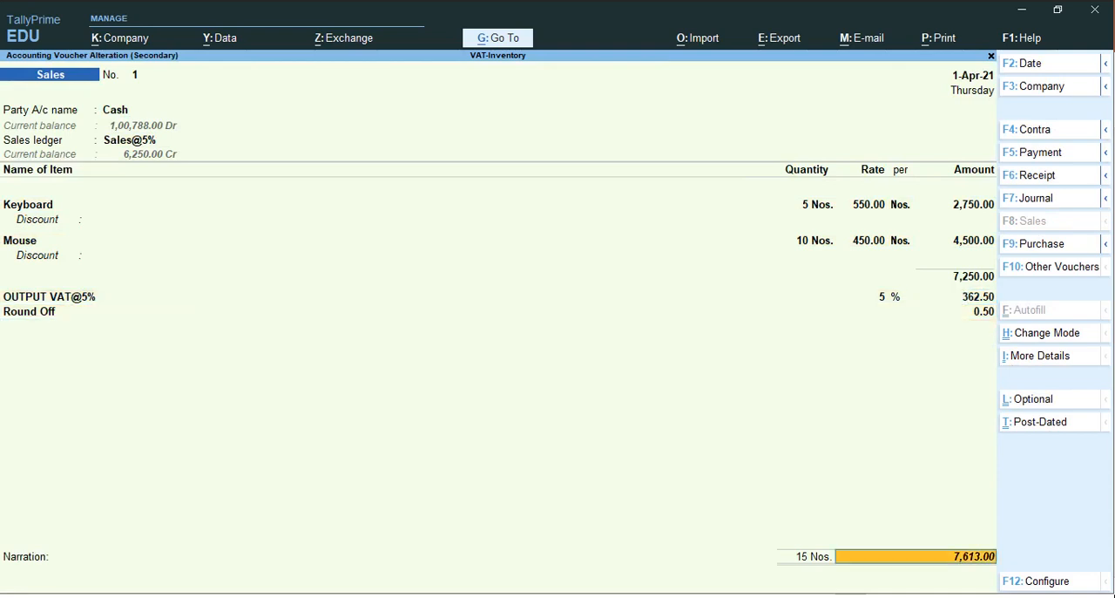
key(Return)
key(Return)
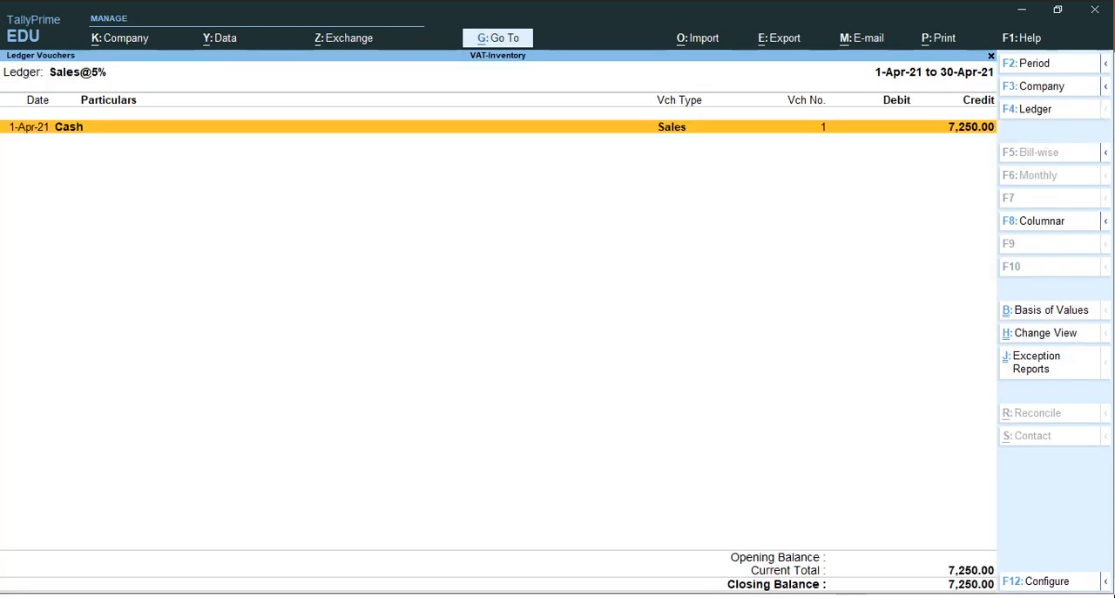
Return to the Profit & Loss A/c, check the gross profit line and close the report
key(Escape)
key(Escape)
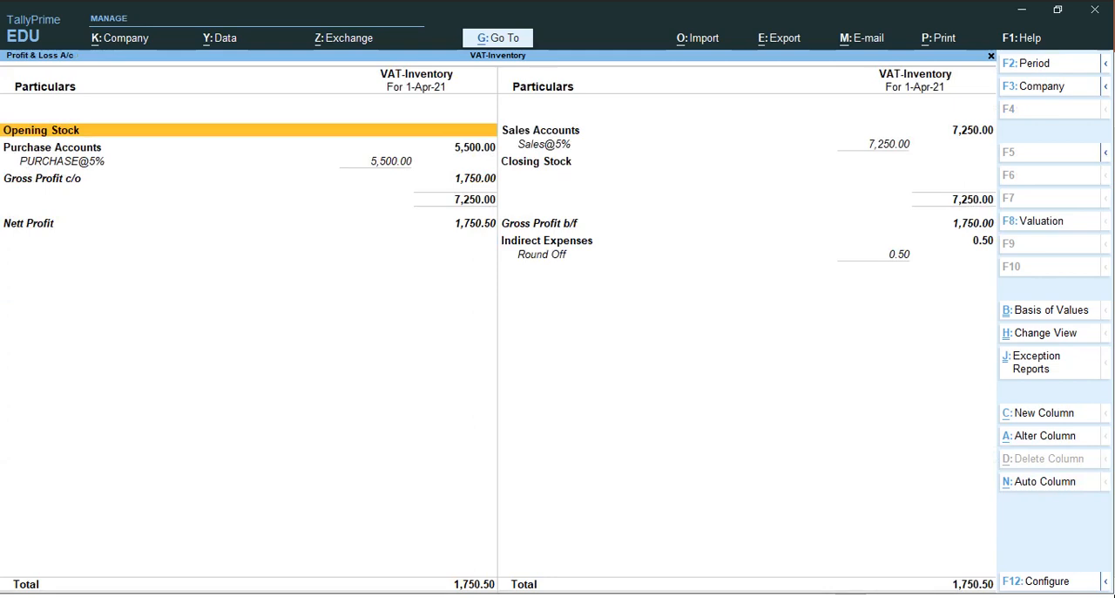
key(Down)
key(Down)
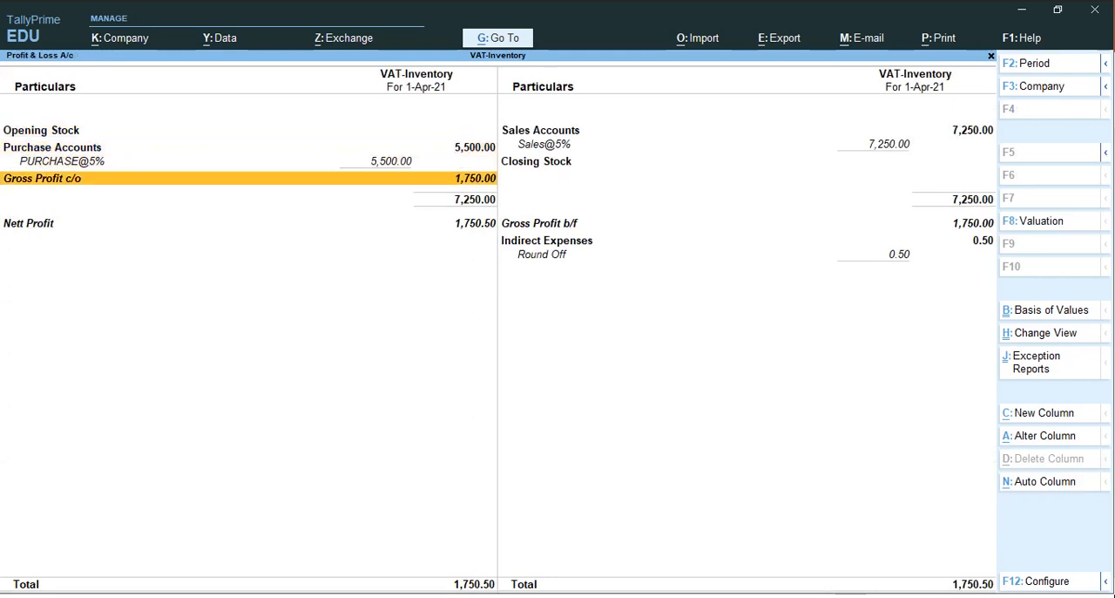
key(Escape)
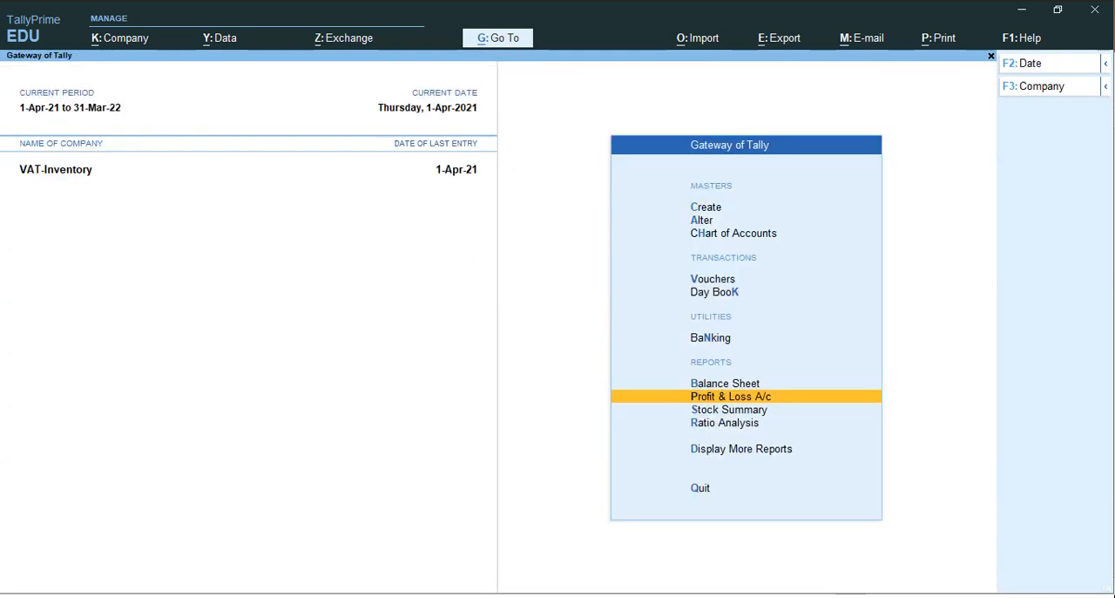
Open the Balance Sheet in detailed view and examine Duties & Taxes under Current Liabilities
key(Down)
key(Down)
key(Up)
key(Up)
key(Up)
key(Return)
key(Down)
key(Down)
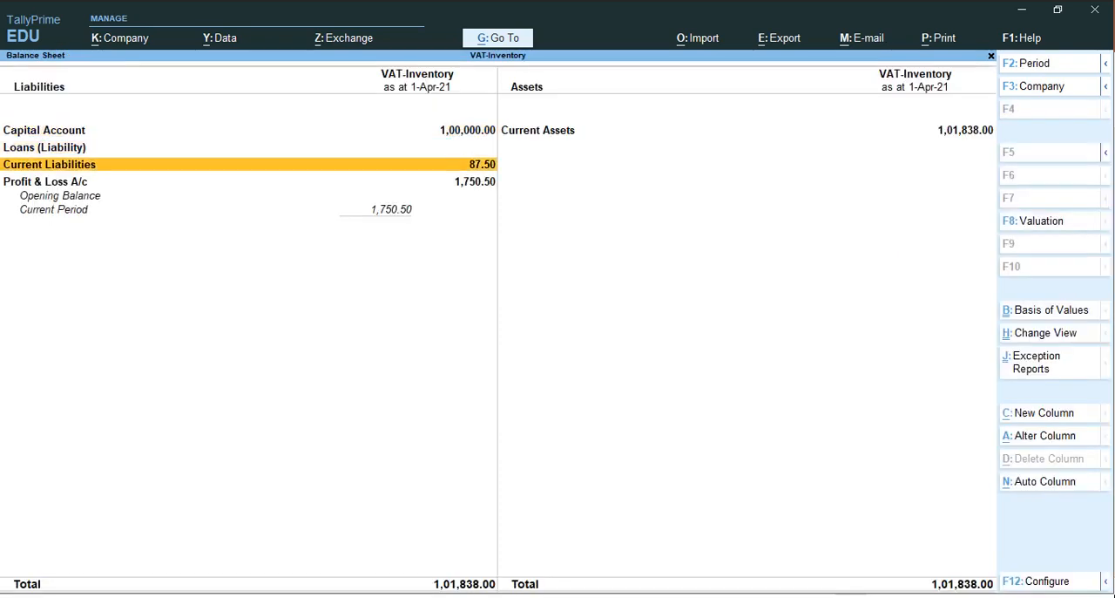
key(alt+F5)
key(Down)
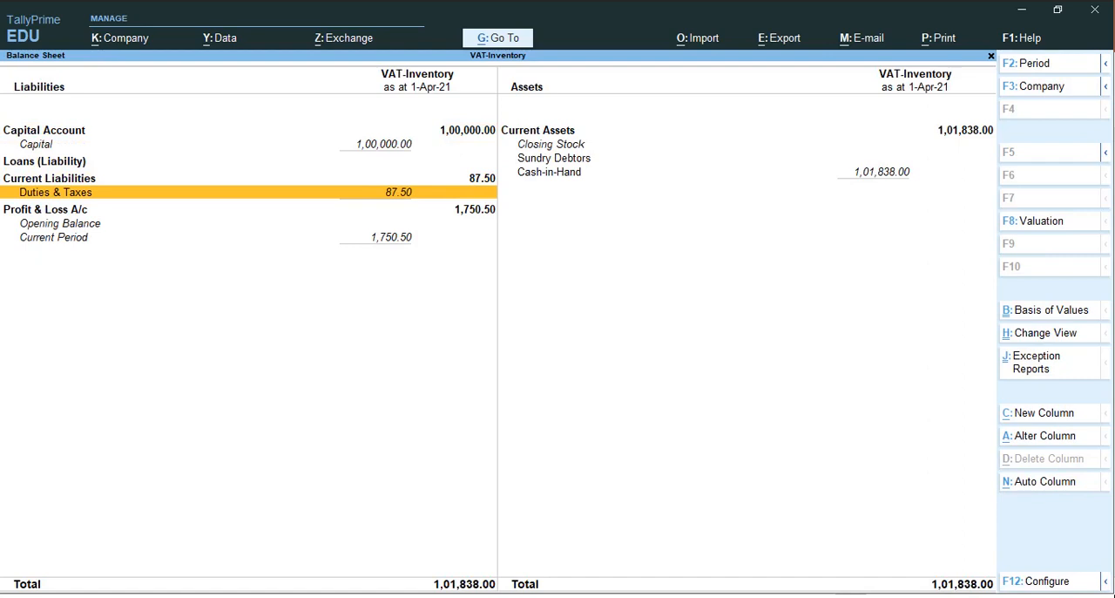
key(ctrl)
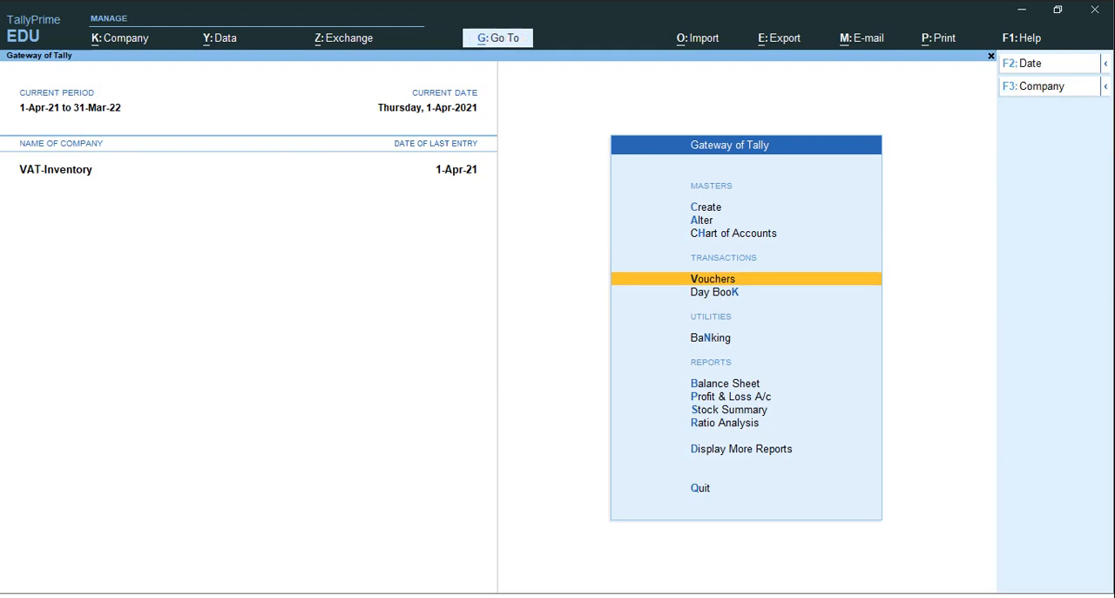
Start a journal voucher and debit OUTPUT VAT@5% with 362.50
key(Return)
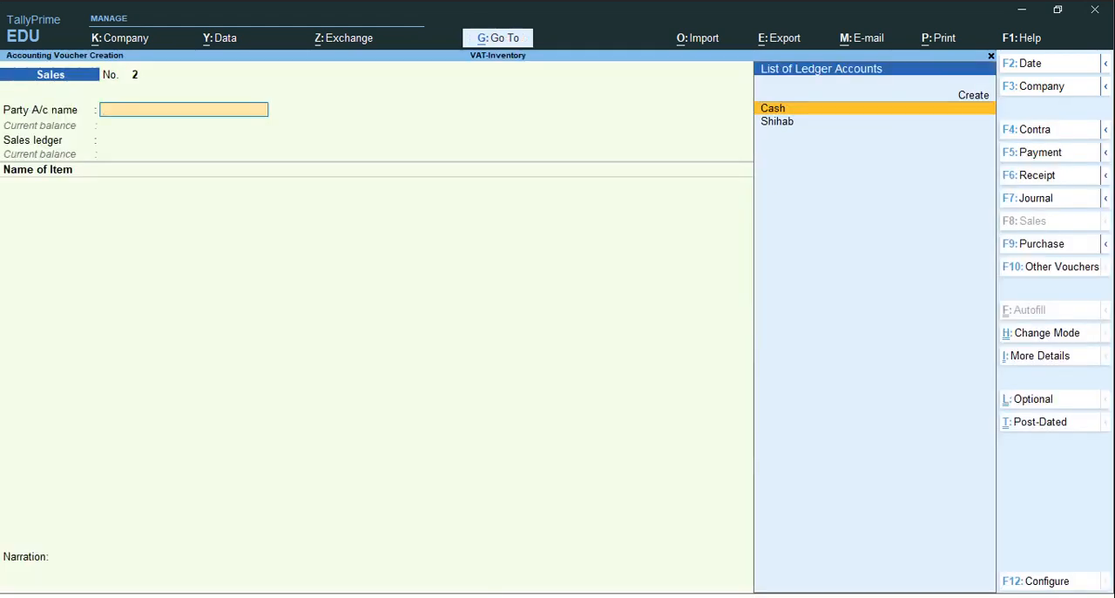
key(F7)
text(O)
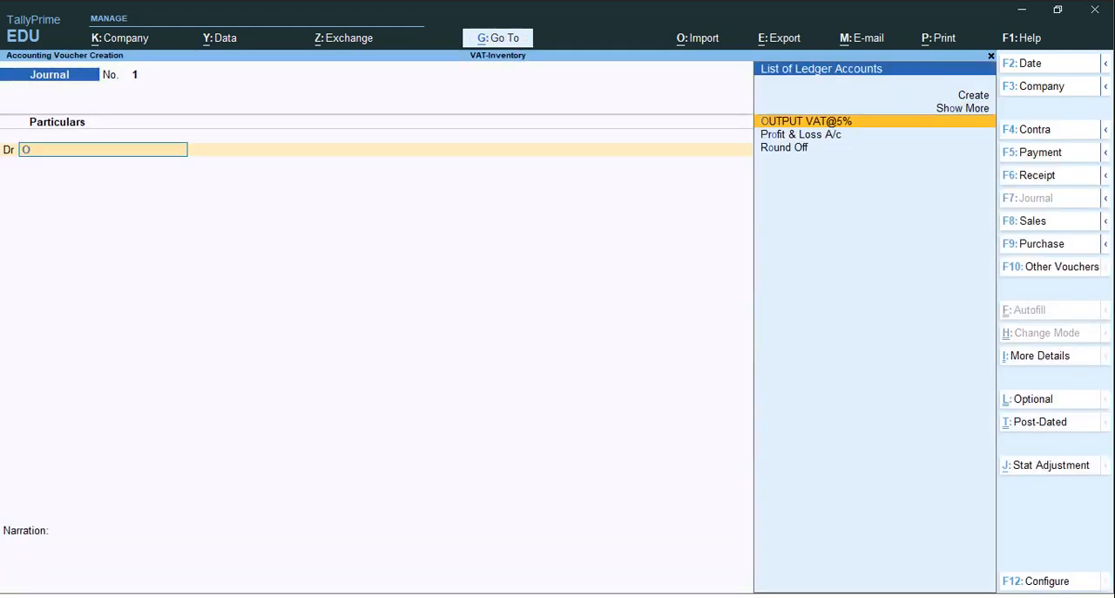
key(Return)
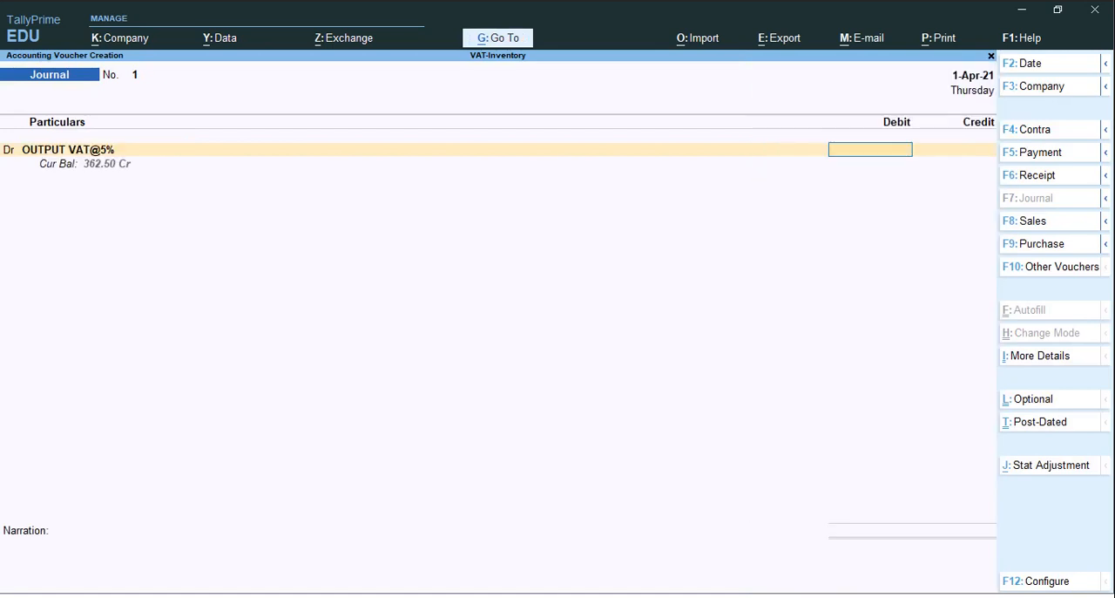
text(362.5)
key(Return)
Credit INPUT VAT@5% with 275.00 in the journal voucher
key(Return)
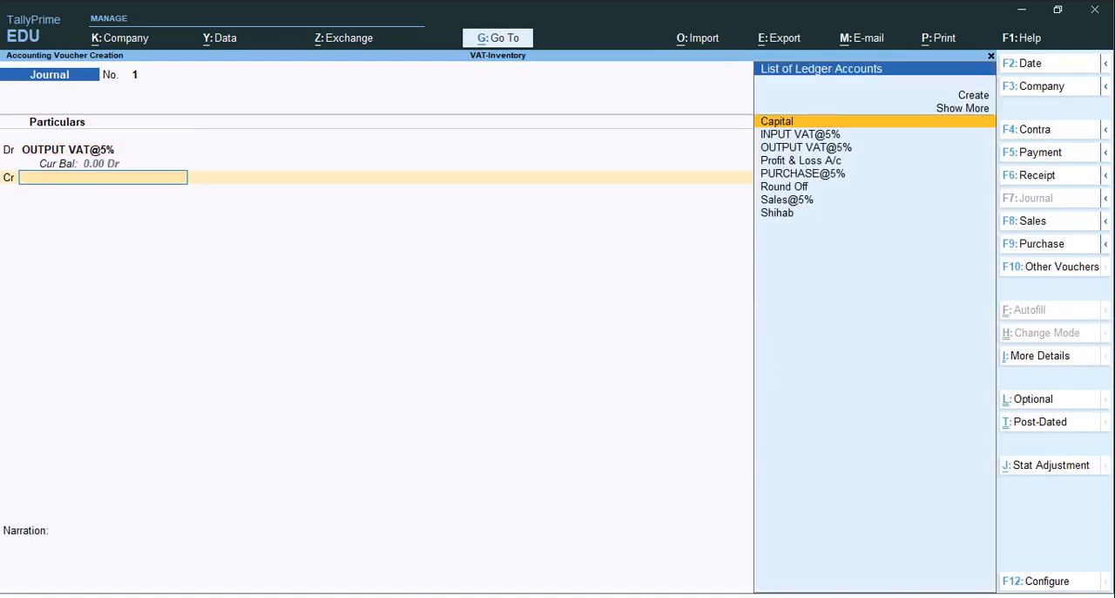
text(i)
key(Return)
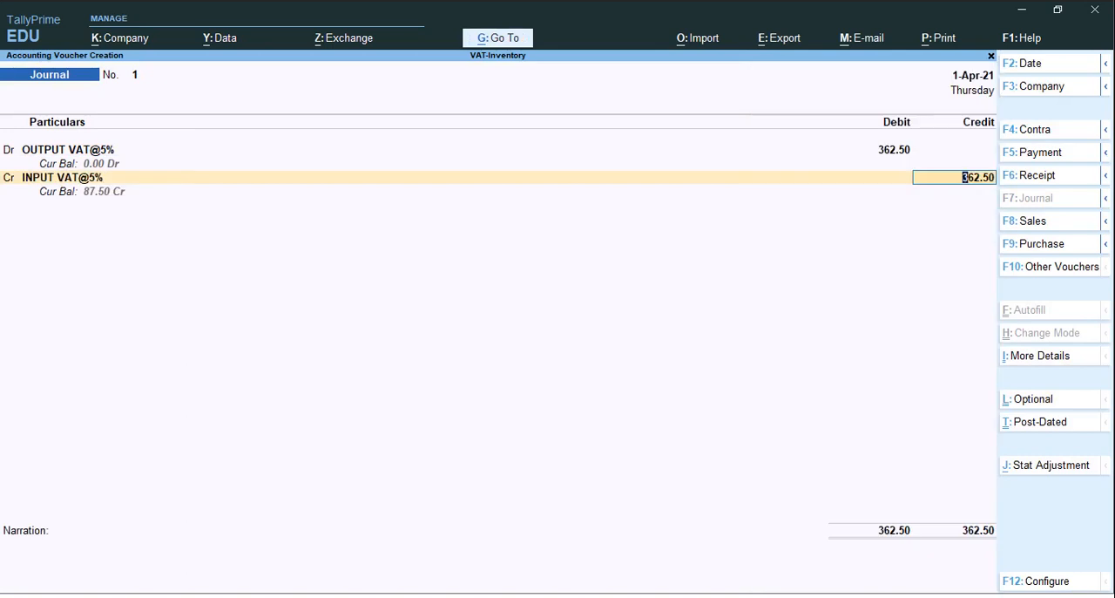
text(275)
Create a VAT Payable ledger under Current Liabilities for the journal's second credit line
key(Return)
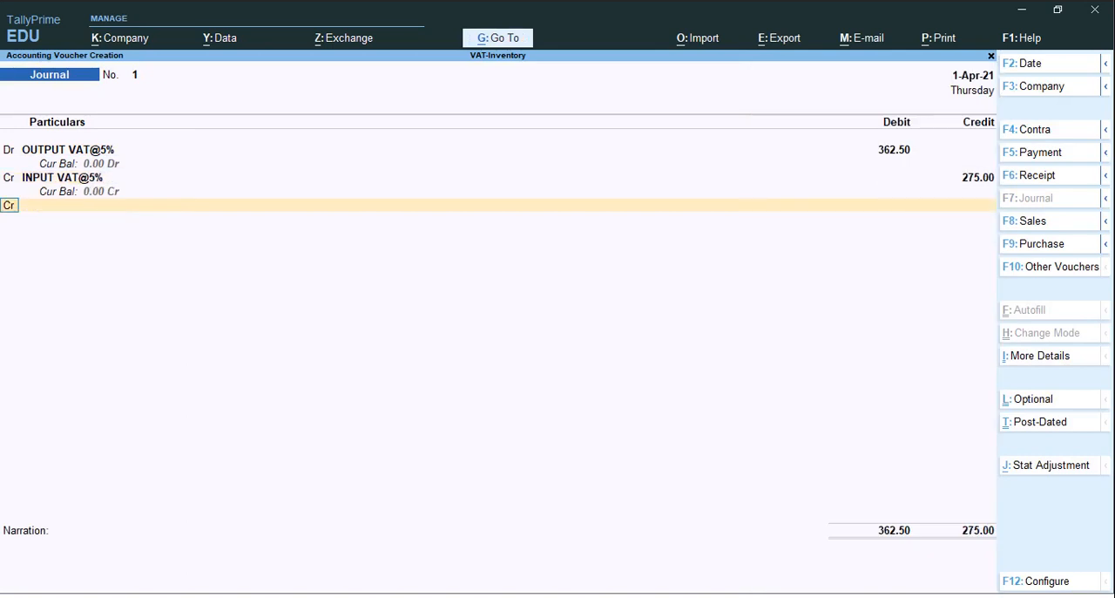
key(Return)
key(alt+c)
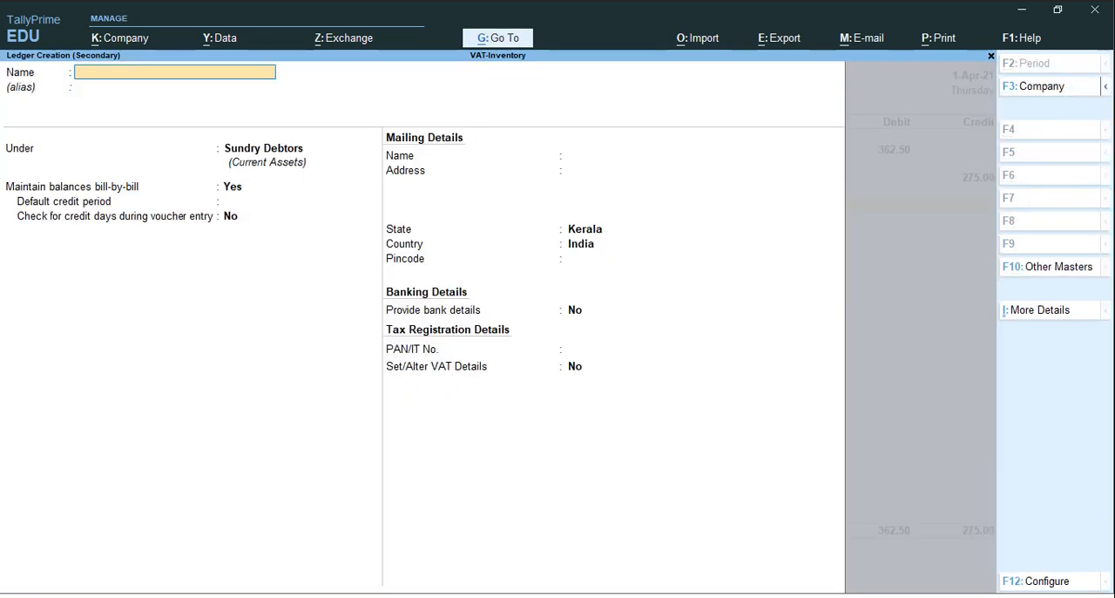
text(VAT Payable)
key(Return)
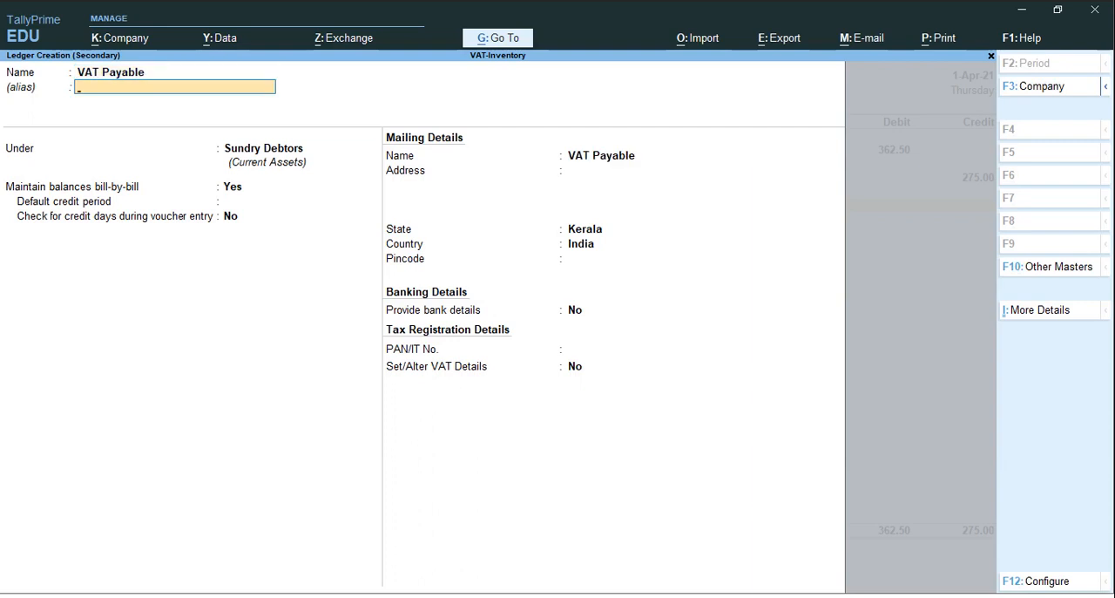
key(Return)
text(Cu)
key(Down)
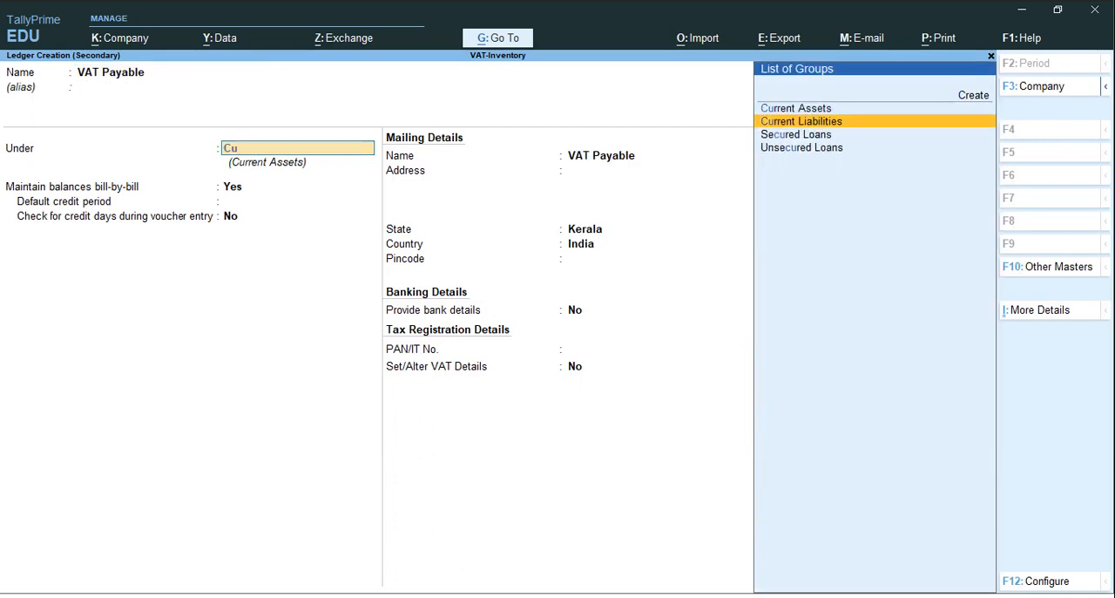
key(Return)
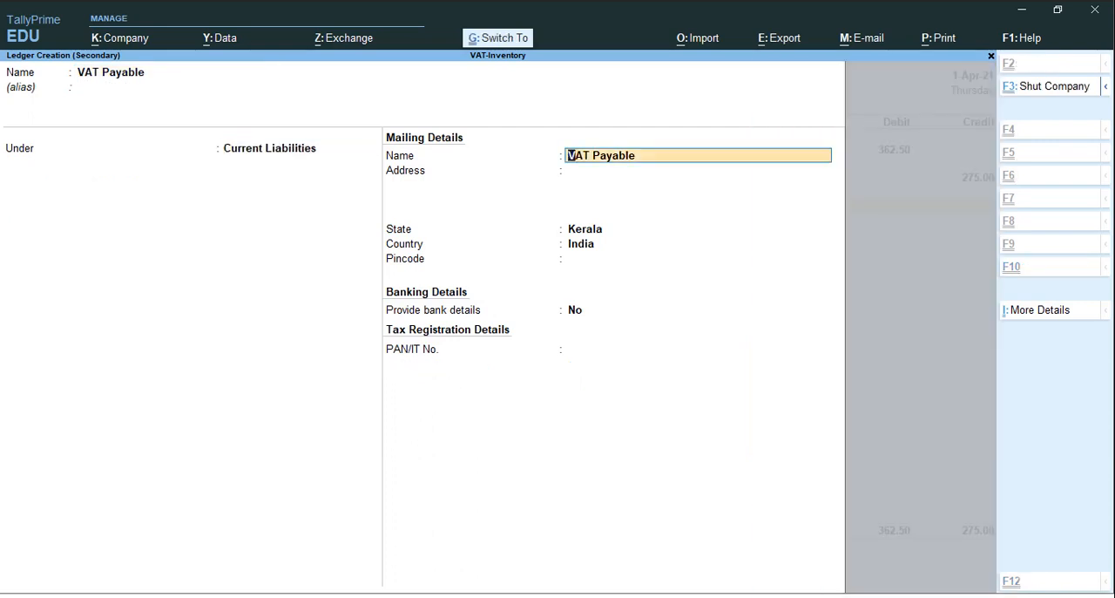
key(ctrl+a)
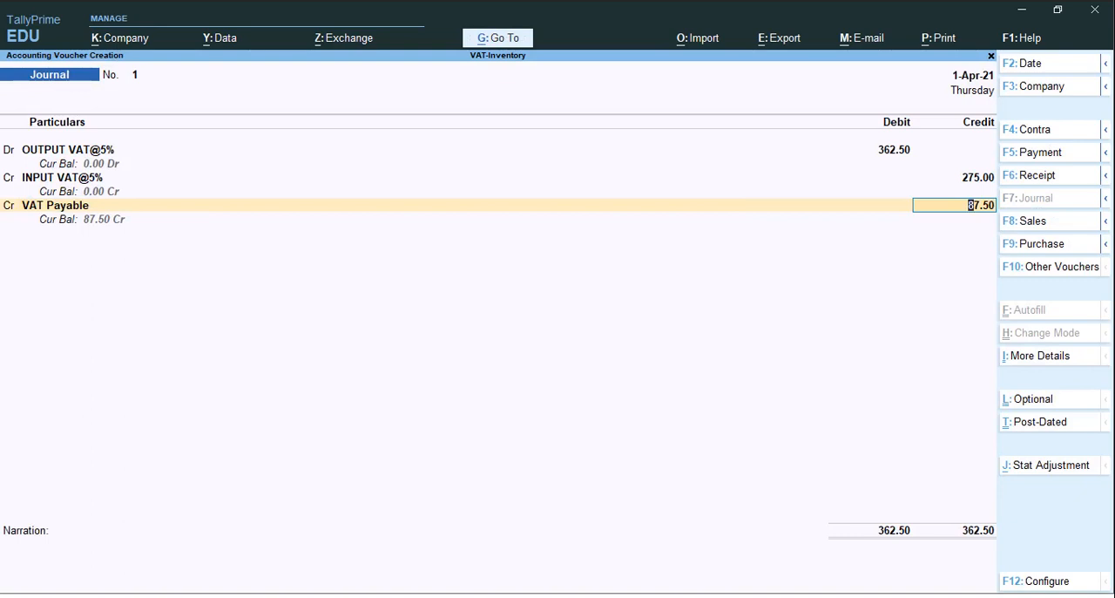
Keep the 87.50 credit to VAT Payable, leave the narration blank and save the journal voucher
key(Return)
key(Return)
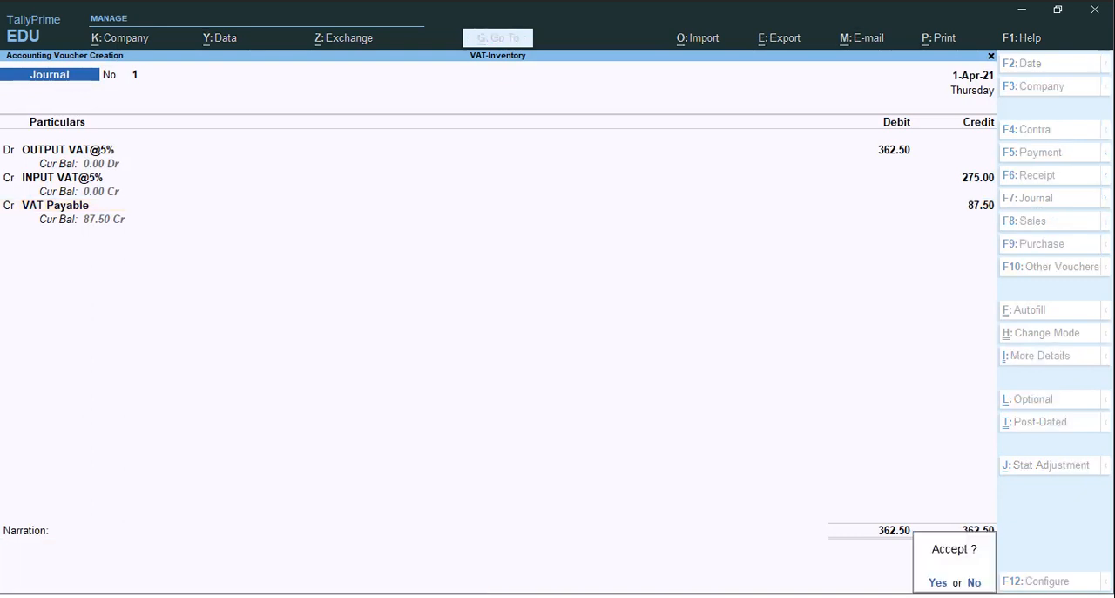
key(Return)
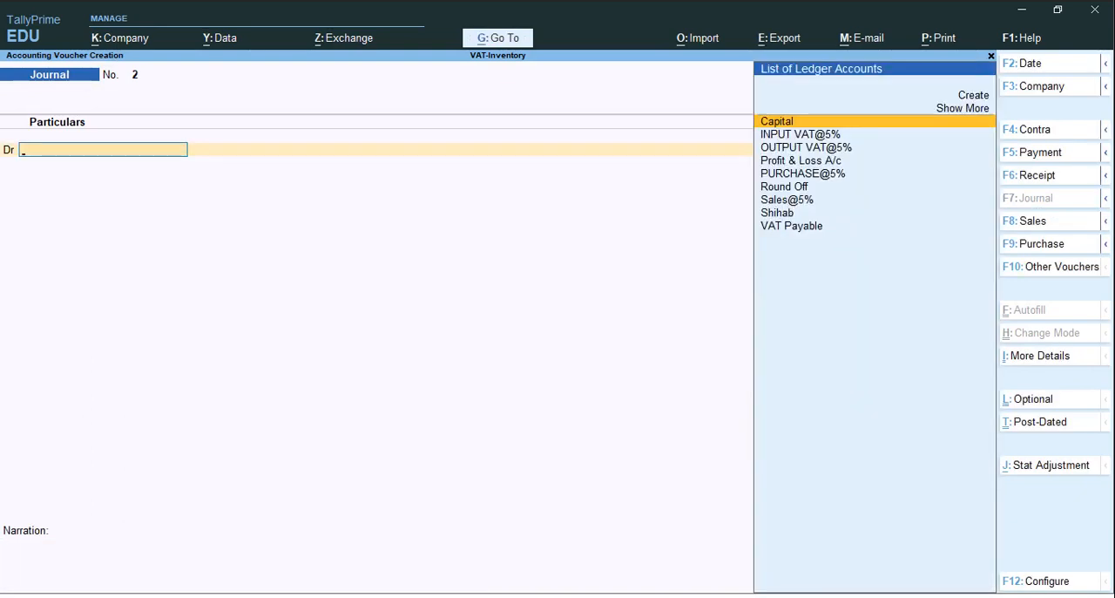
Start a payment voucher and debit VAT Payable with 87.50
key(F5)
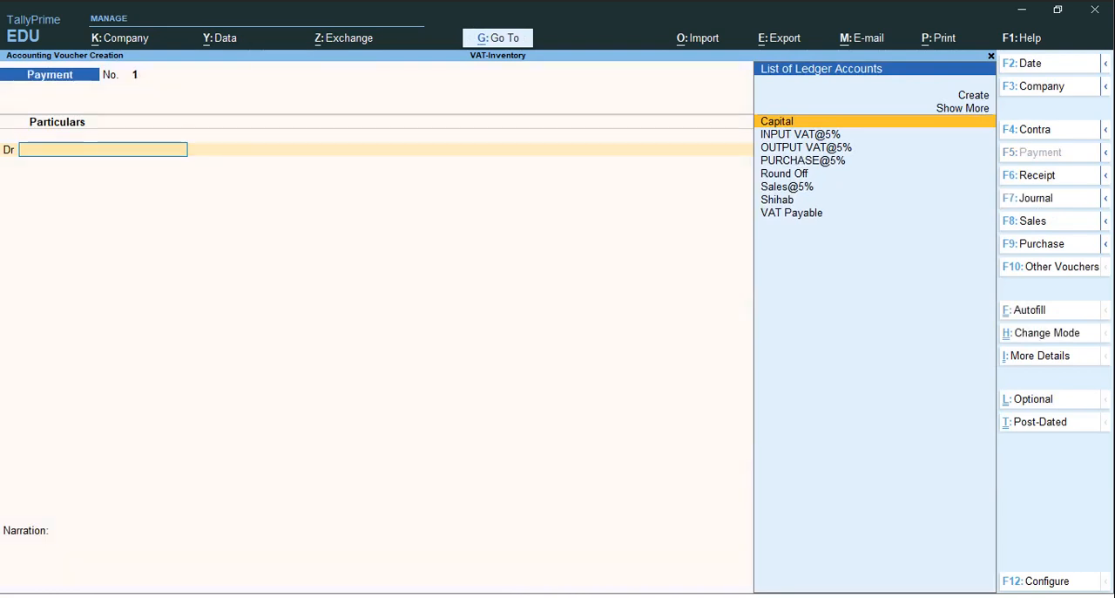
text(V)
key(Return)
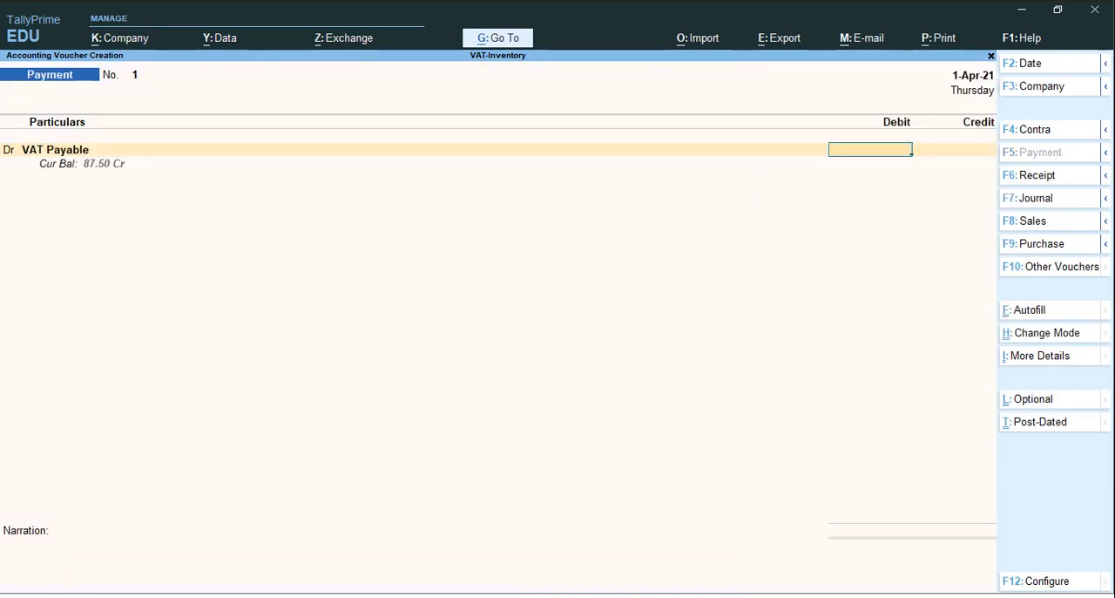
text(87.)
key(Return)
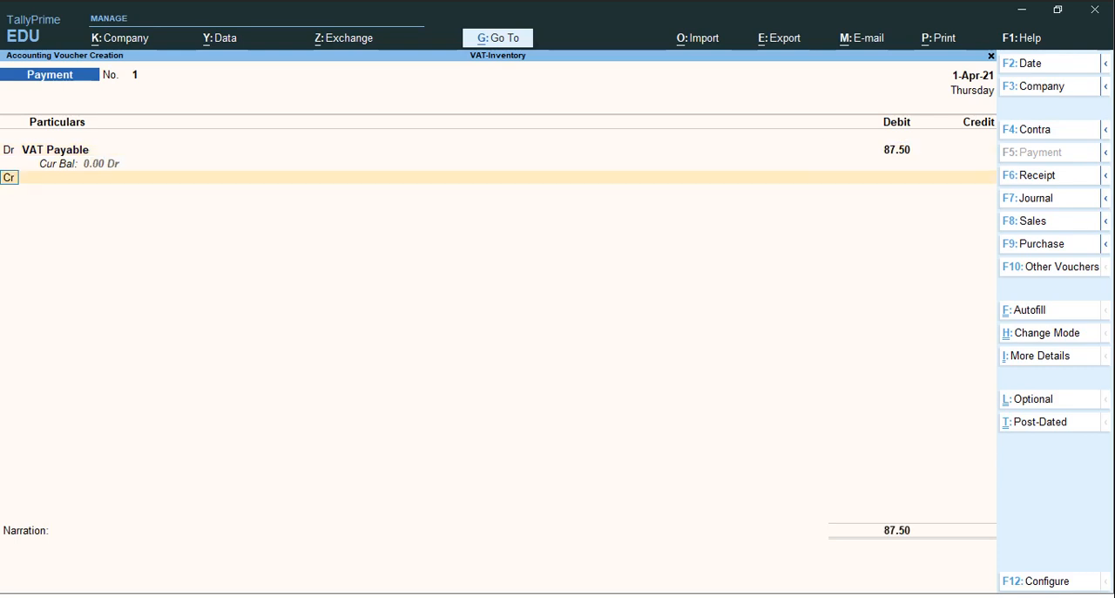
Credit Cash with 87.50, save the payment voucher without a narration and leave voucher entry
key(Return)
text(Cas)
key(Return)
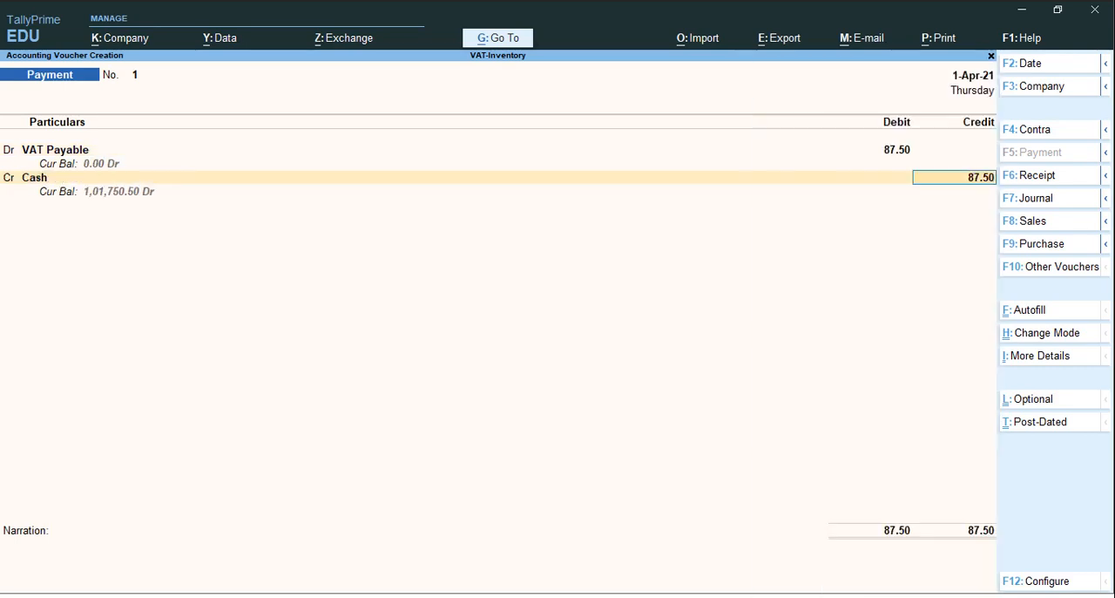
key(Return)
key(Return)
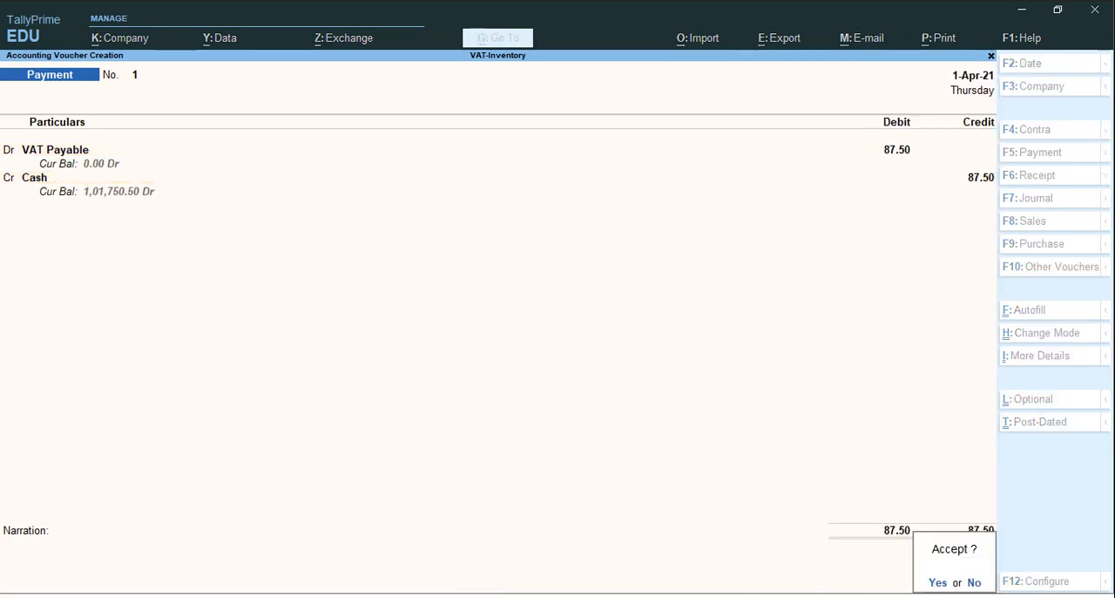
key(Return)
key(Escape)
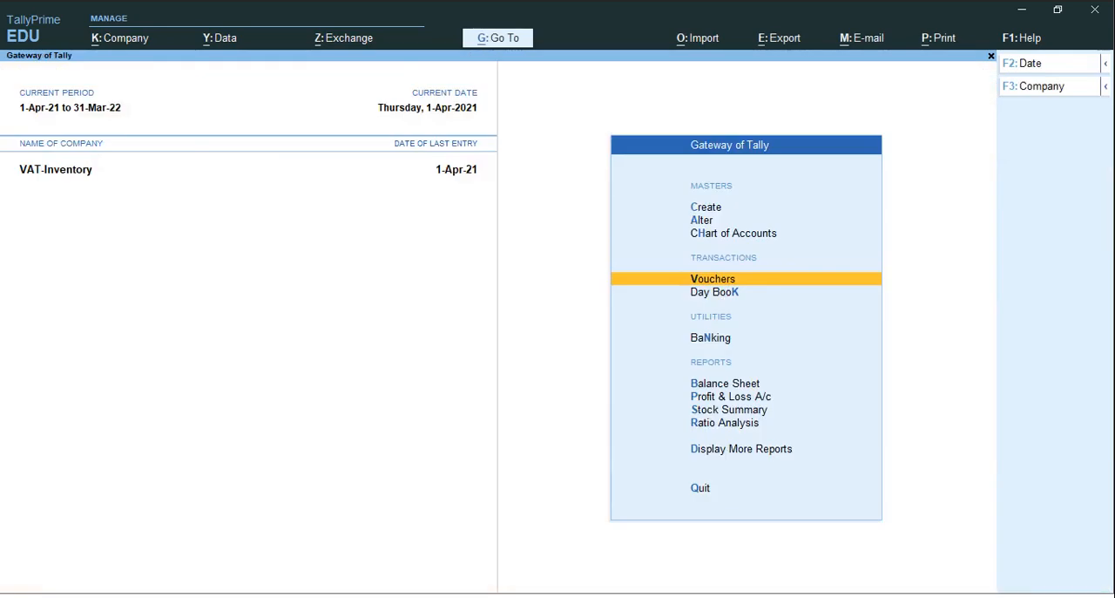
Check the Duties & Taxes and VAT Payable lines in the detailed Balance Sheet and close the report
key(b)
key(alt+f5)
key(Down)
key(Down)
key(Down)
key(Down)
key(Down)
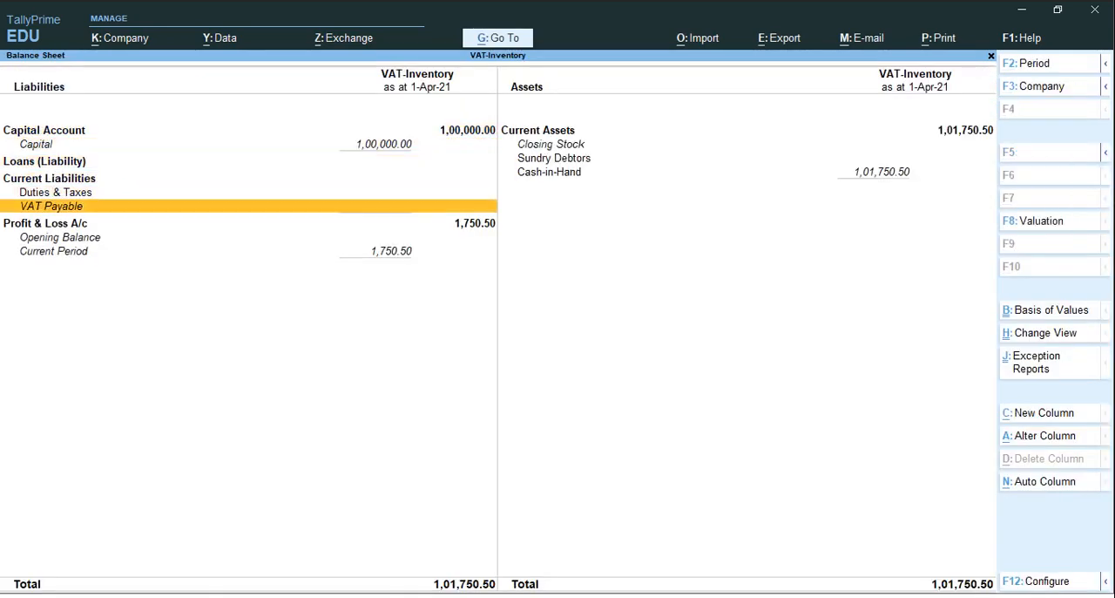
key(Escape)
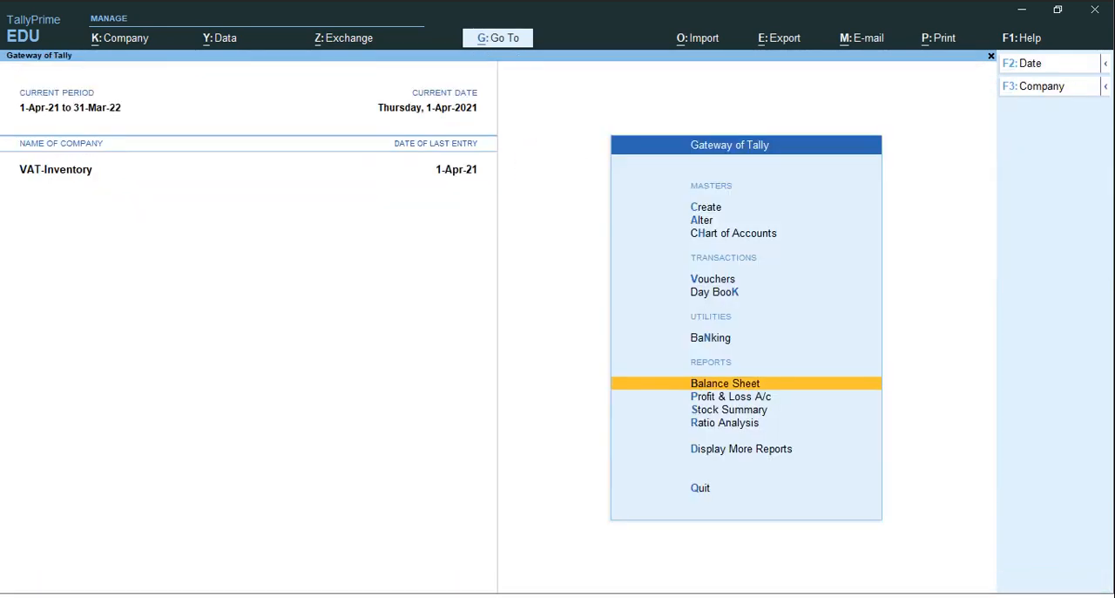
key(ctrl)
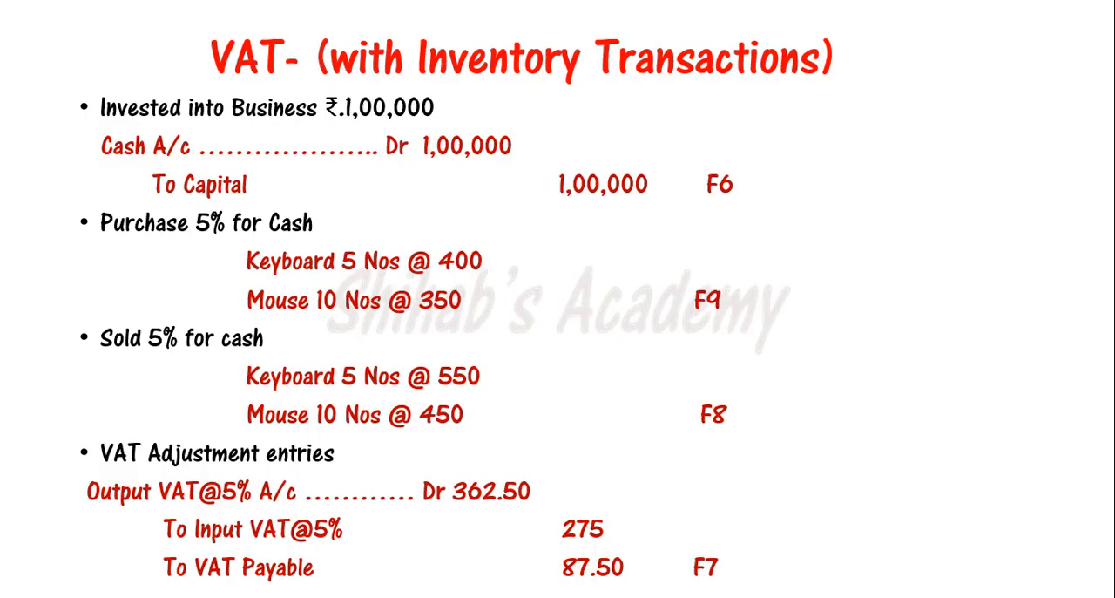